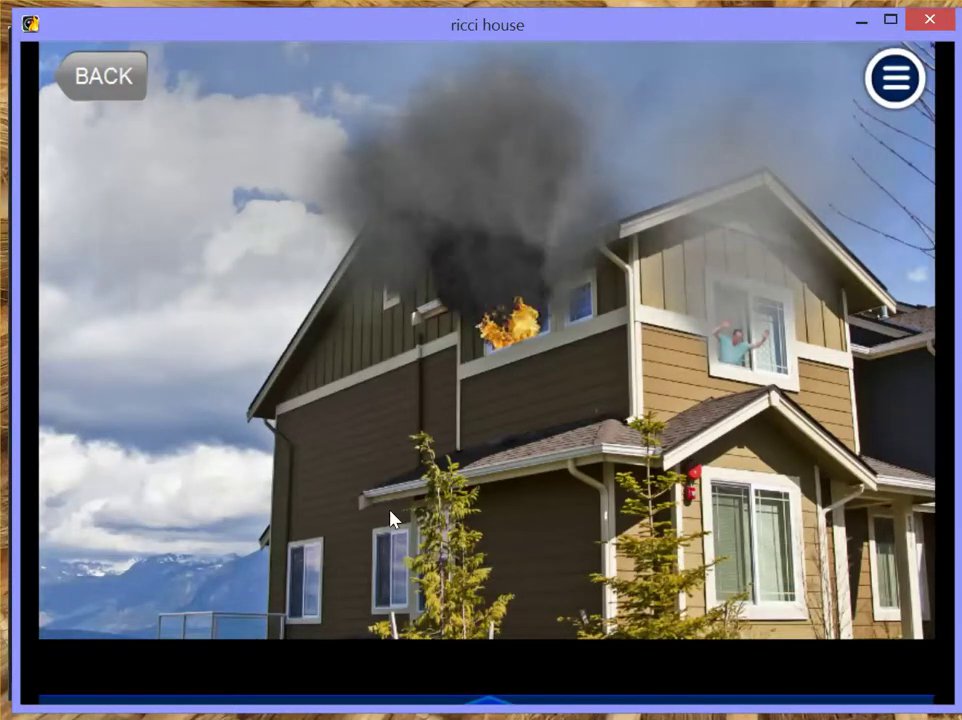
Leave the ricci house simulation, return to the SimsUshare start screen and minimize its window.
left_click(140, 80)
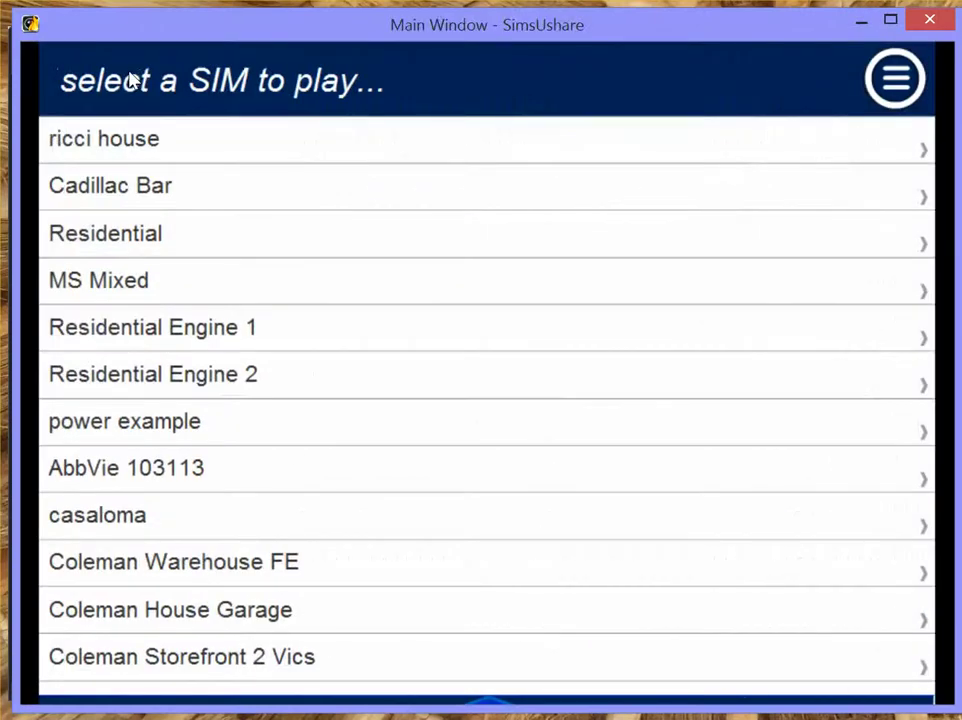
left_click(130, 80)
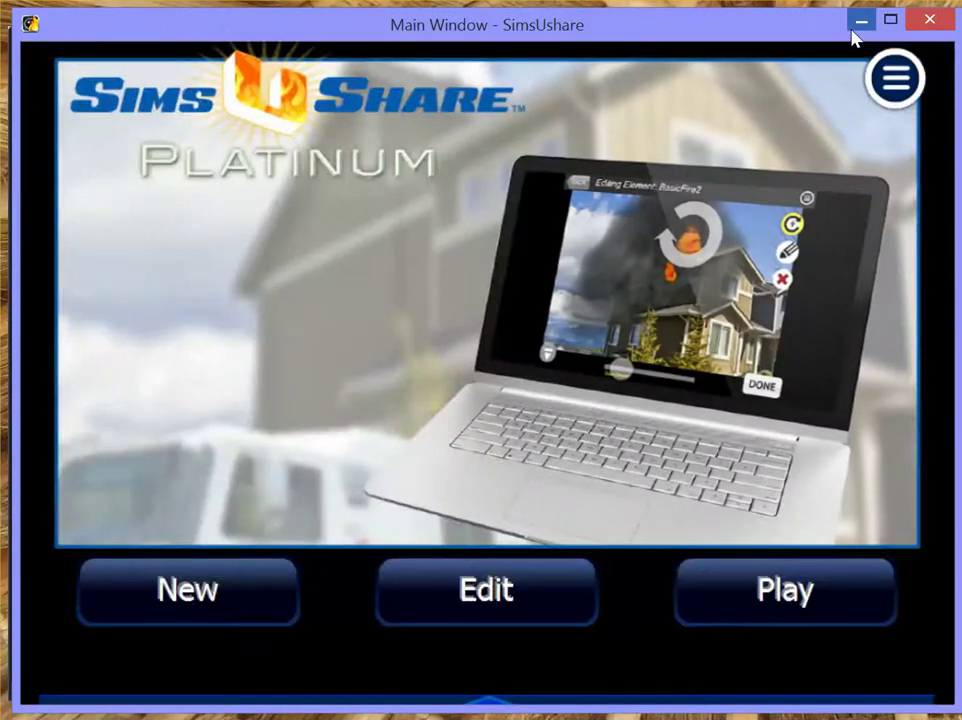
left_click(852, 30)
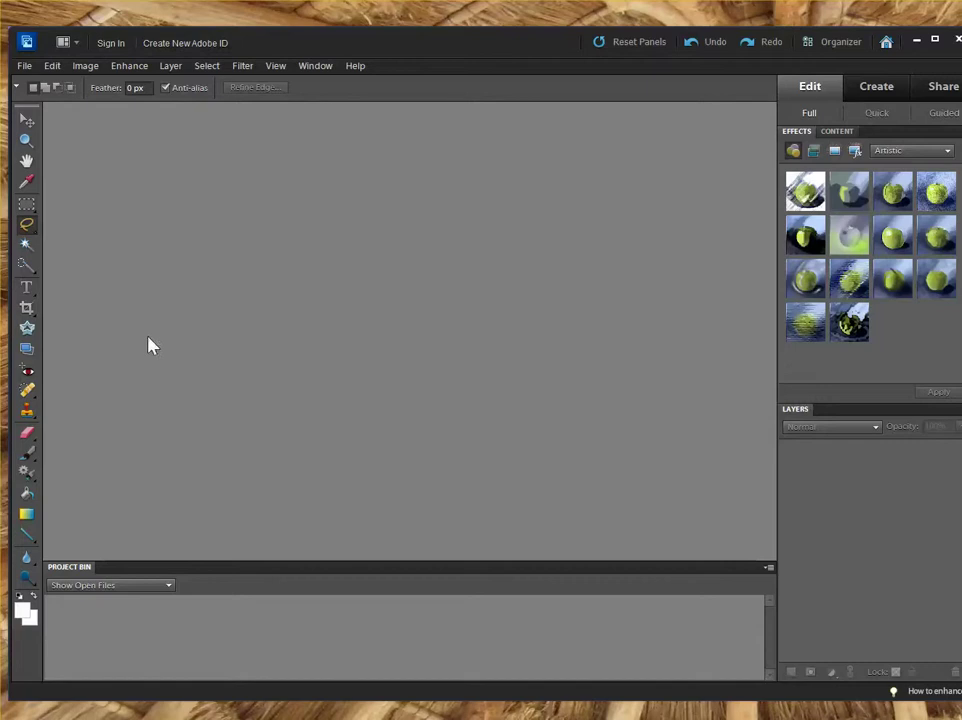
Open kiurski-31D.jpg from the ffs folder in Adobe Photoshop Elements 10.
mouse_move(322, 679)
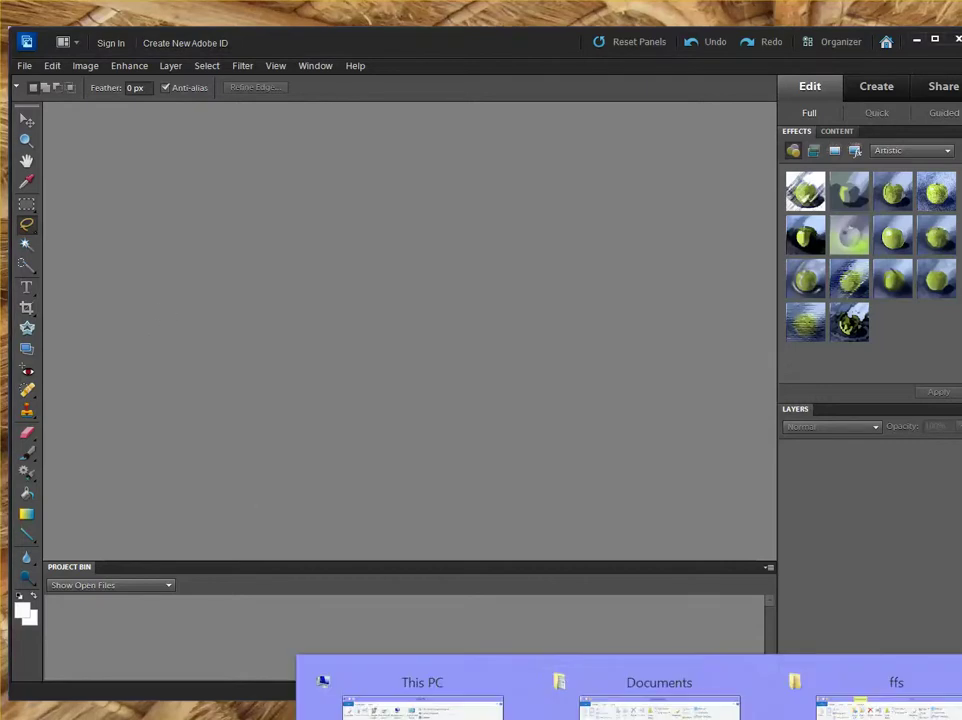
left_click(840, 690)
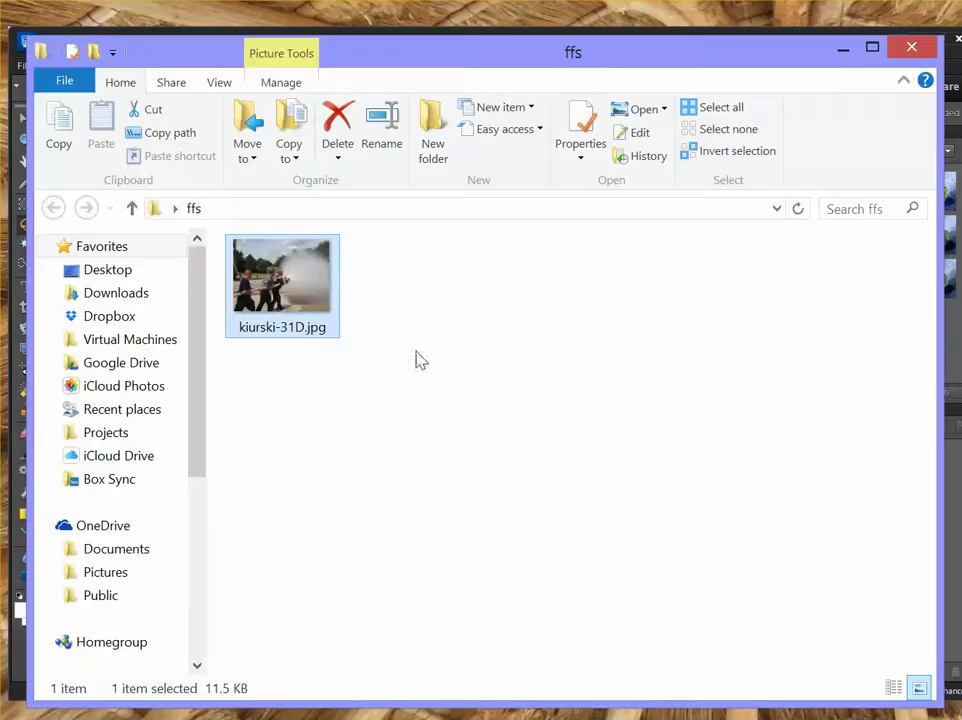
right_click(278, 298)
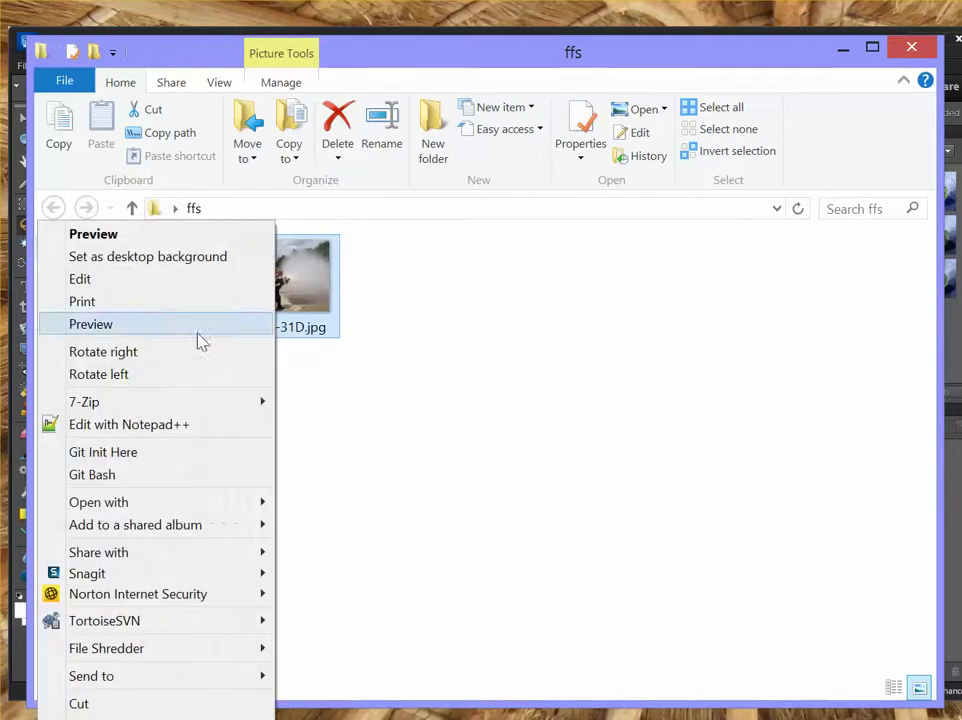
mouse_move(166, 502)
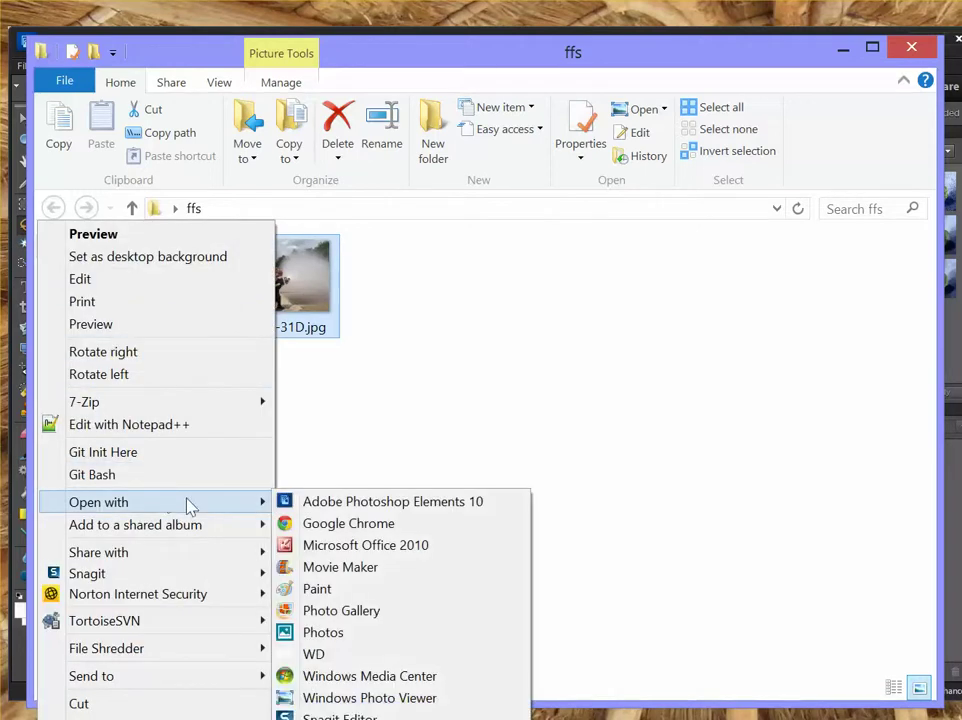
left_click(308, 505)
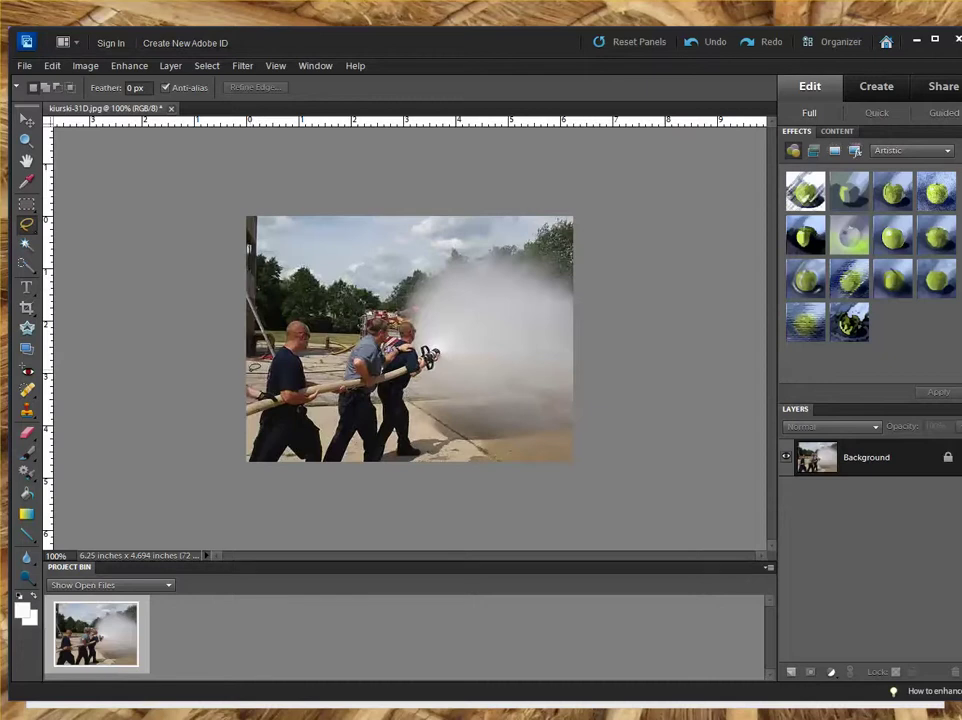
Lasso loosely around the three firefighters and their water spray, and create a new image from the copied selection.
mouse_move(191, 239)
left_mouse_down()
mouse_move(196, 270)
mouse_move(205, 240)
mouse_move(228, 220)
mouse_move(263, 226)
left_mouse_up()
mouse_move(357, 301)
left_mouse_down()
mouse_move(429, 301)
mouse_move(488, 344)
left_mouse_up()
key("ctrl+d")
mouse_move(300, 303)
left_mouse_down()
mouse_move(325, 305)
mouse_move(475, 248)
mouse_move(540, 250)
mouse_move(575, 312)
mouse_move(575, 425)
mouse_move(495, 437)
mouse_move(447, 428)
mouse_move(400, 462)
mouse_move(240, 463)
left_mouse_up()
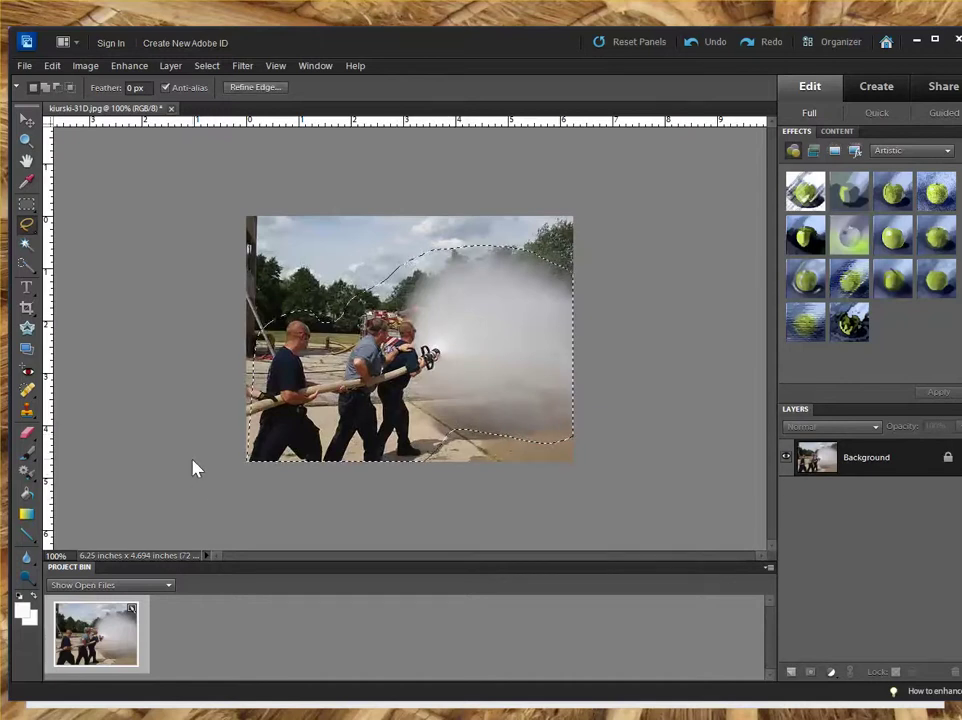
left_click(25, 66)
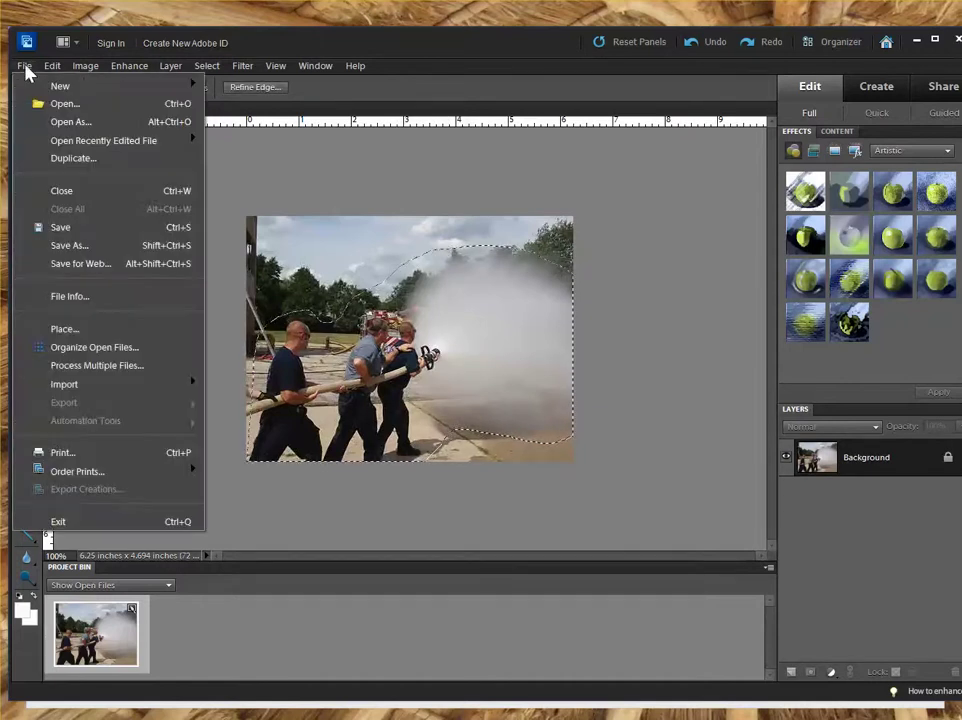
left_click(260, 122)
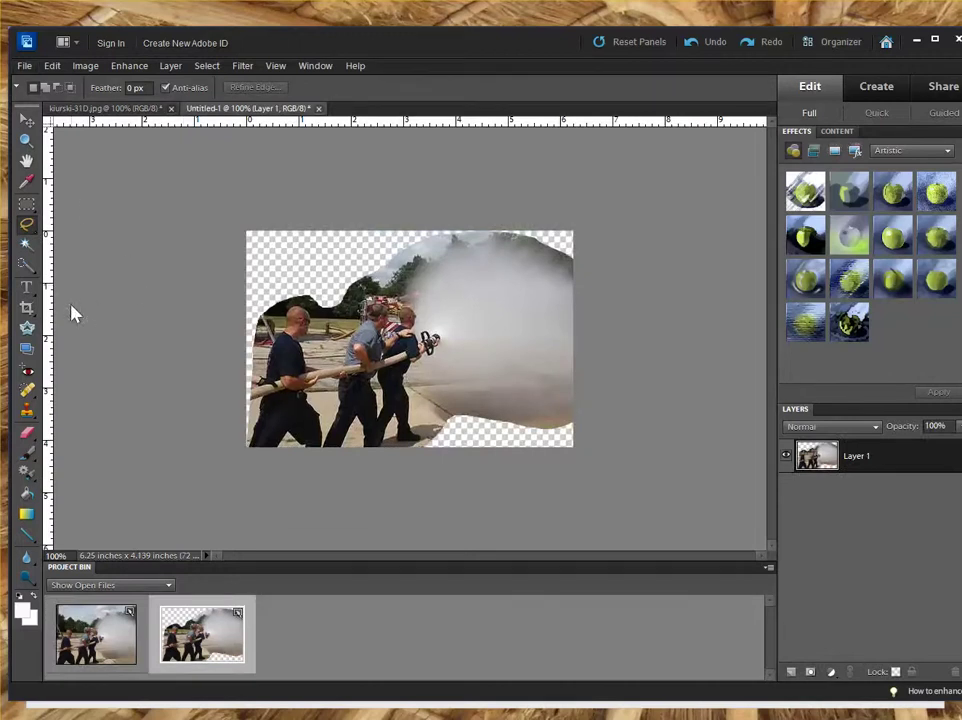
Set the Eraser size to 27 px and erase the background around the head of the rear firefighter.
left_click(27, 432)
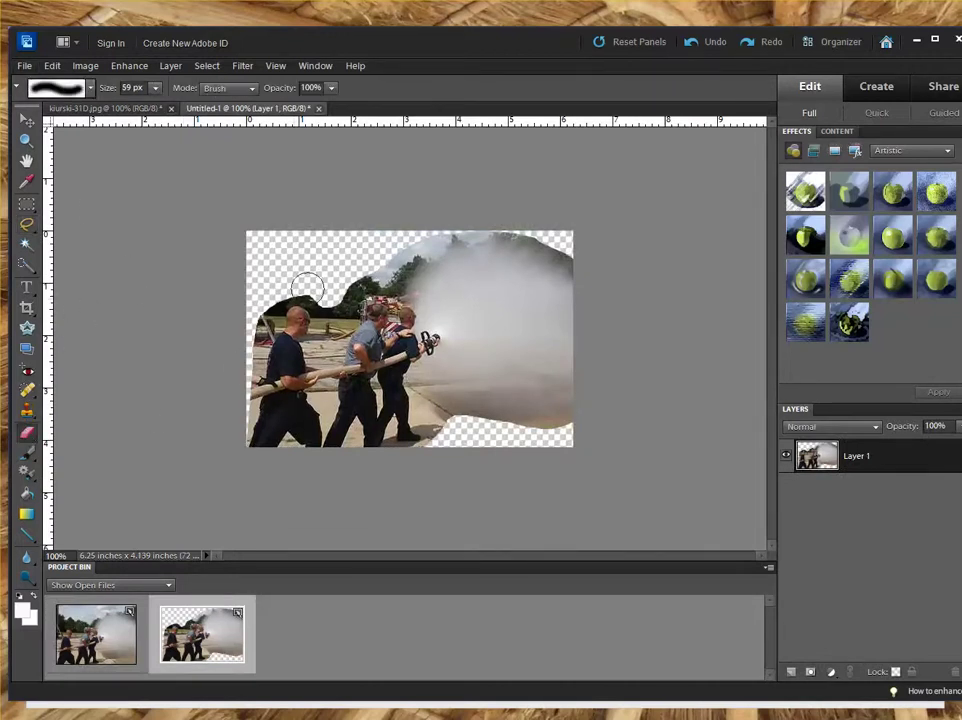
left_click(155, 88)
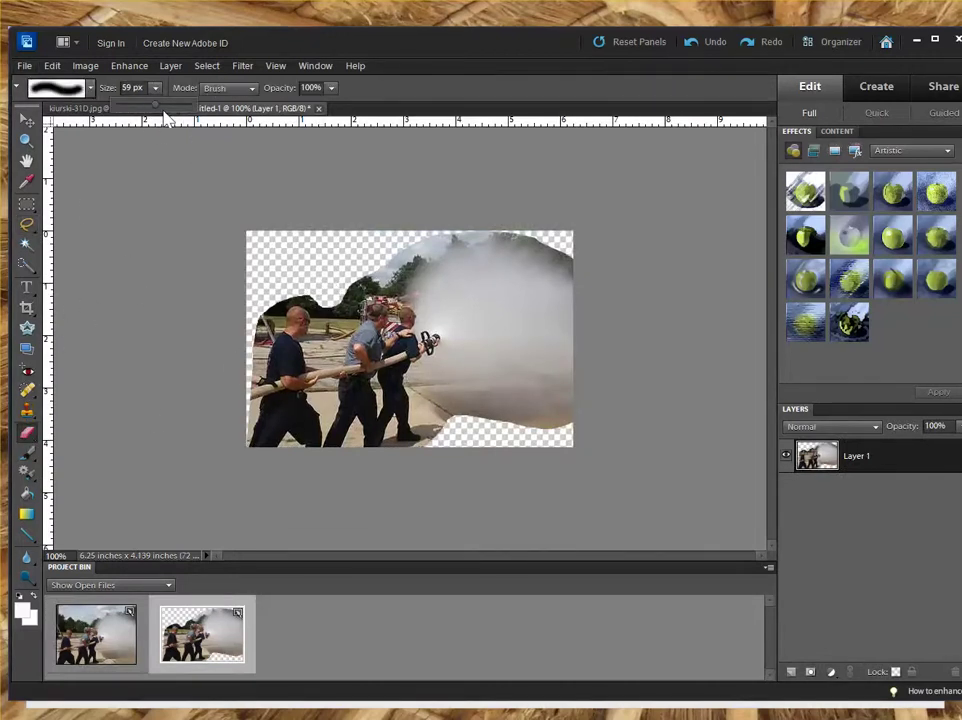
mouse_move(163, 118)
left_mouse_down()
mouse_move(155, 105)
mouse_move(135, 108)
left_mouse_up()
left_click(245, 228)
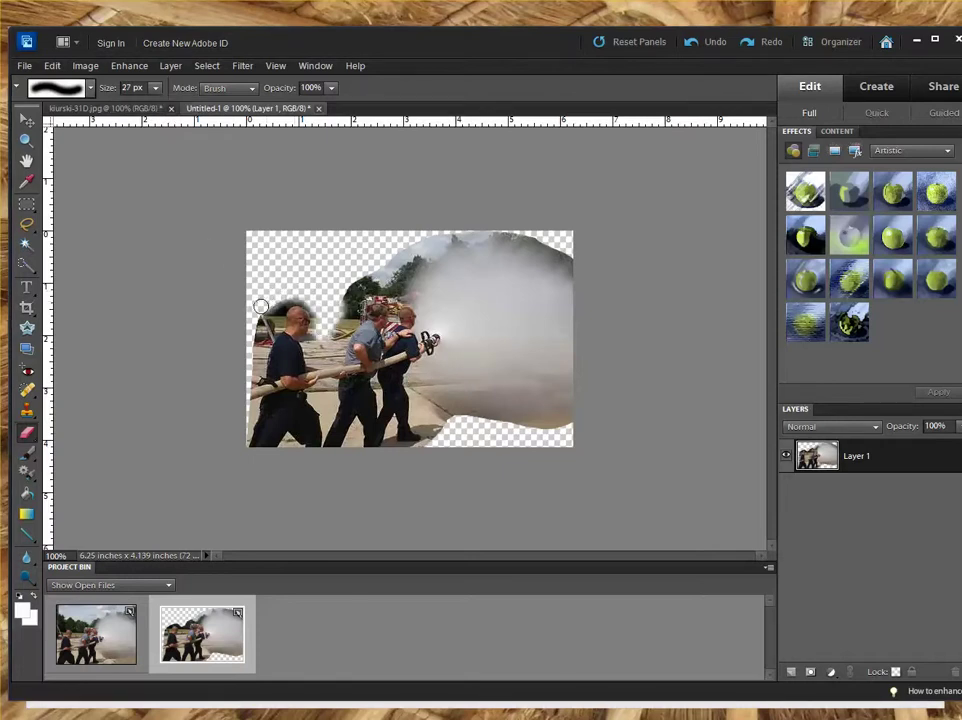
left_click_drag(313, 300, 284, 318)
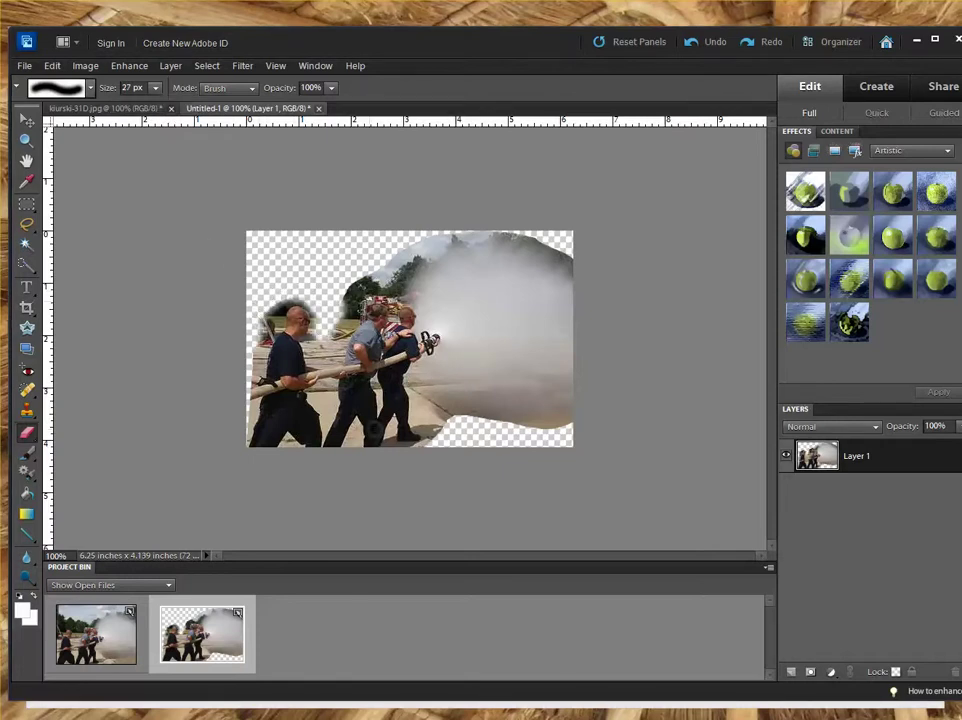
Erase the leftover ground beneath the water spray and the trees and sky along its upper edge.
left_click(424, 416)
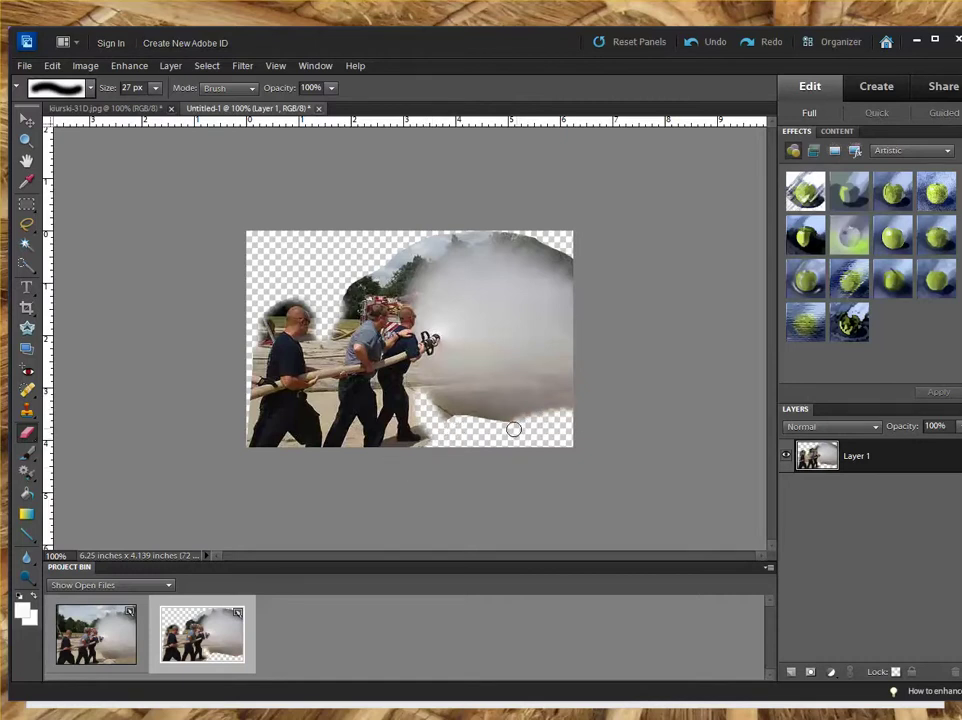
left_click_drag(511, 428, 597, 389)
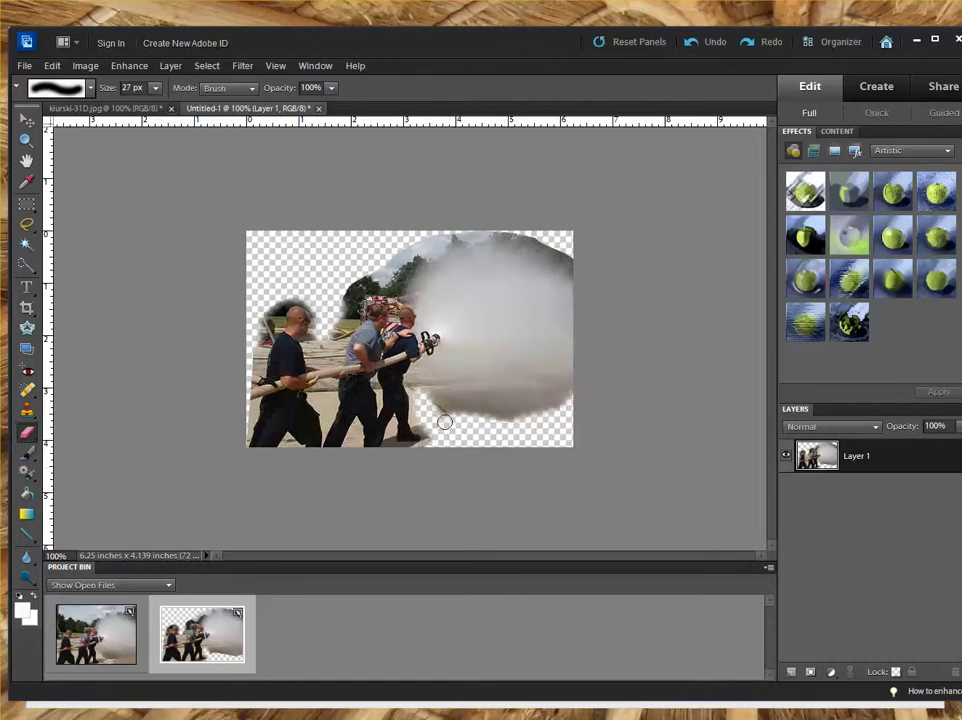
mouse_move(568, 282)
left_mouse_down()
mouse_move(575, 262)
mouse_move(537, 240)
left_mouse_up()
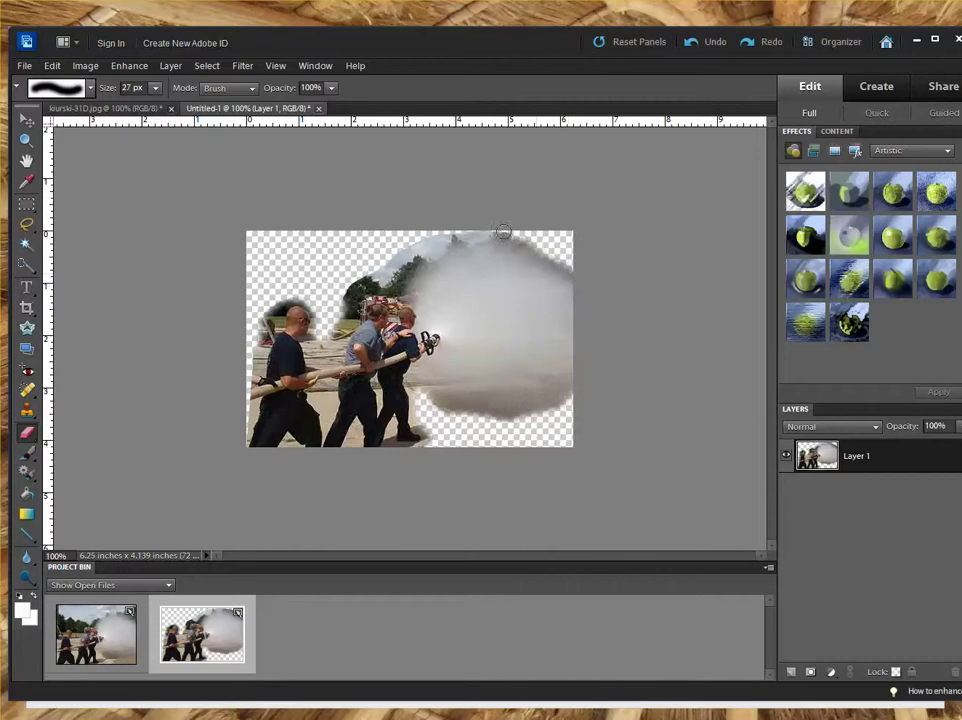
left_click_drag(434, 251, 339, 283)
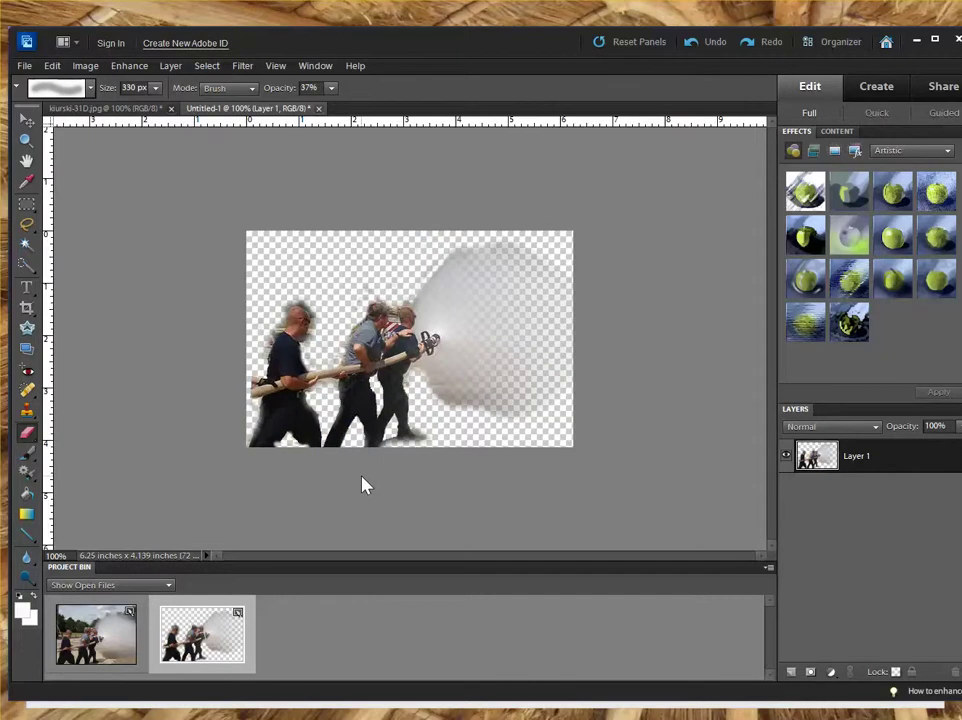
Save the cutout as a non-interlaced PNG named ffs in the ffs folder on the Desktop.
left_click(24, 65)
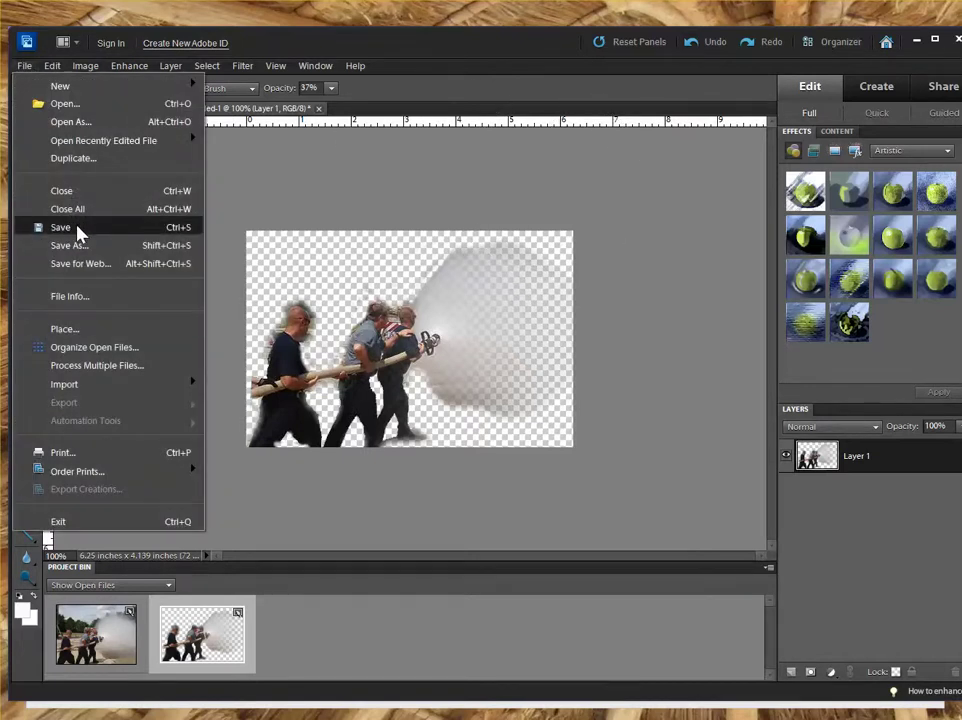
left_click(77, 230)
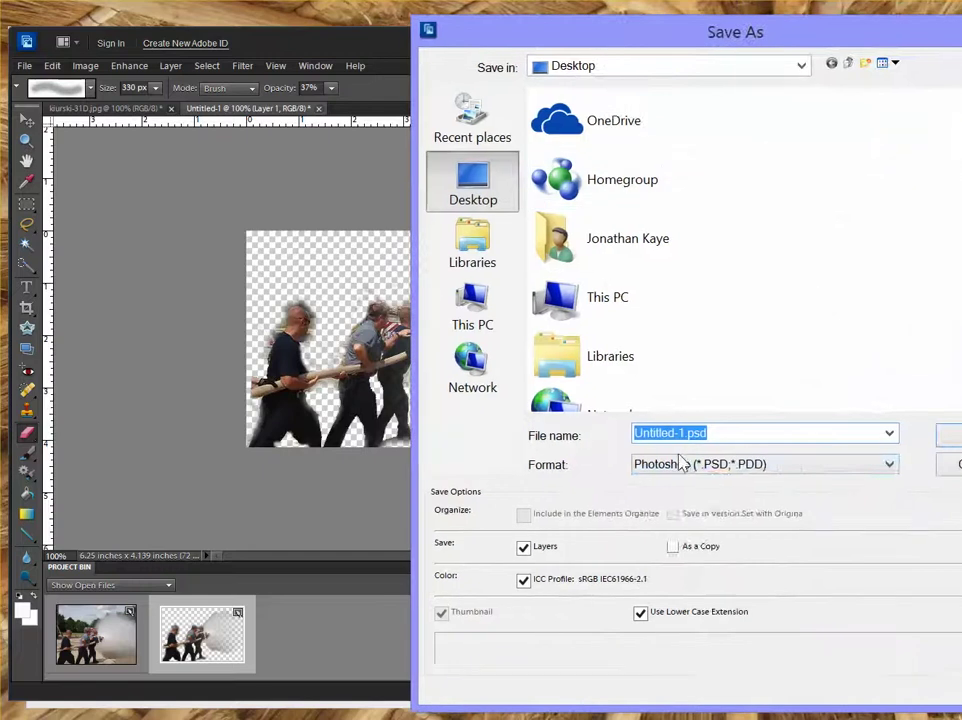
left_click(676, 463)
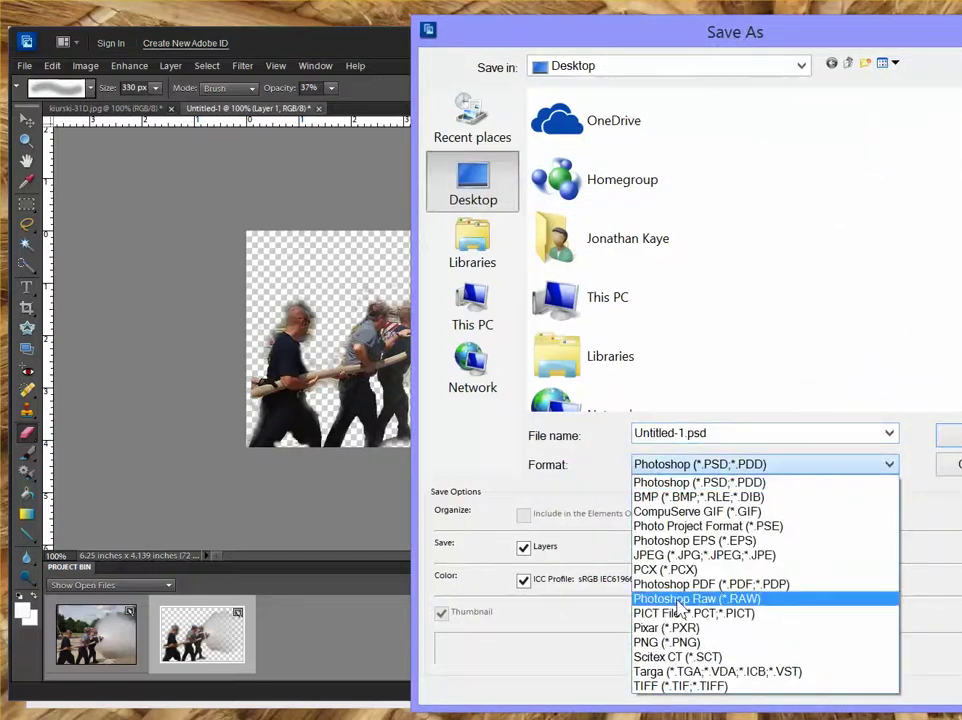
left_click(665, 642)
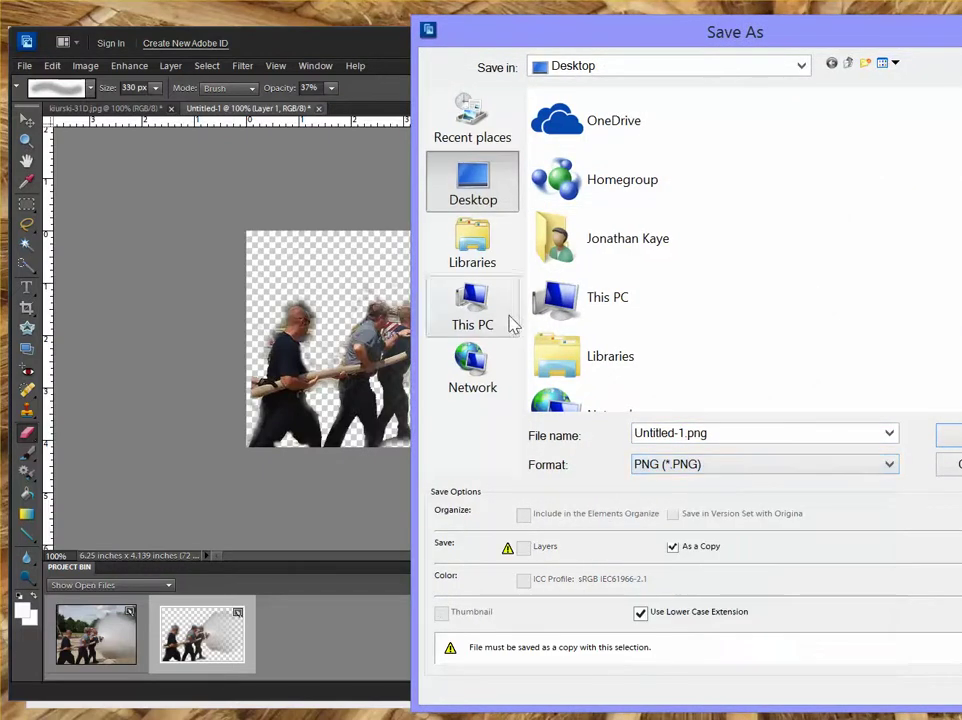
key("shift+Tab")
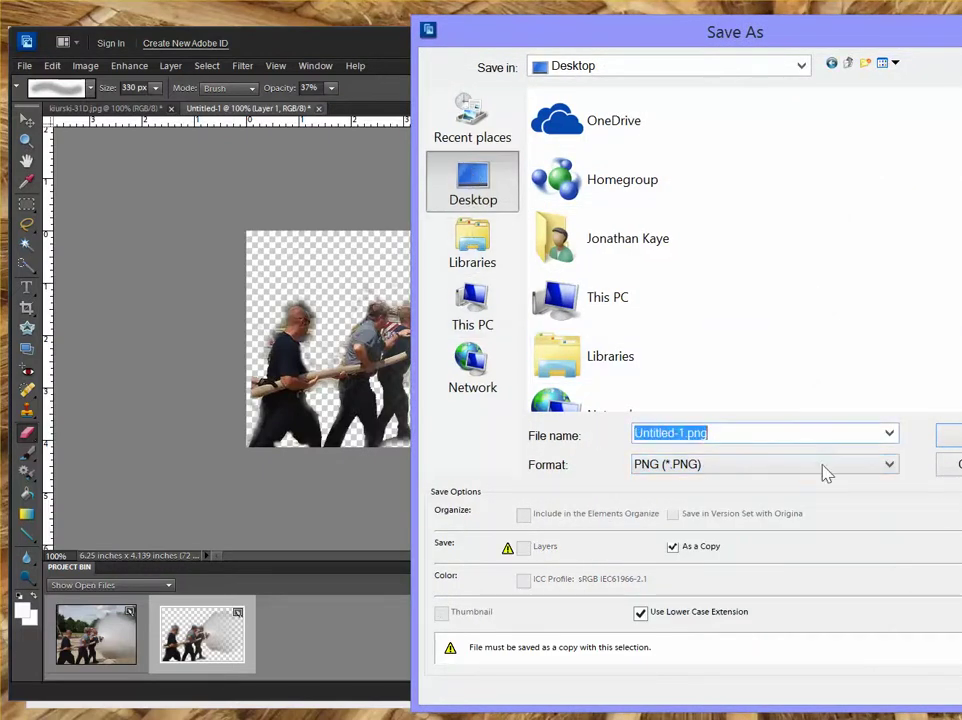
type("ffs")
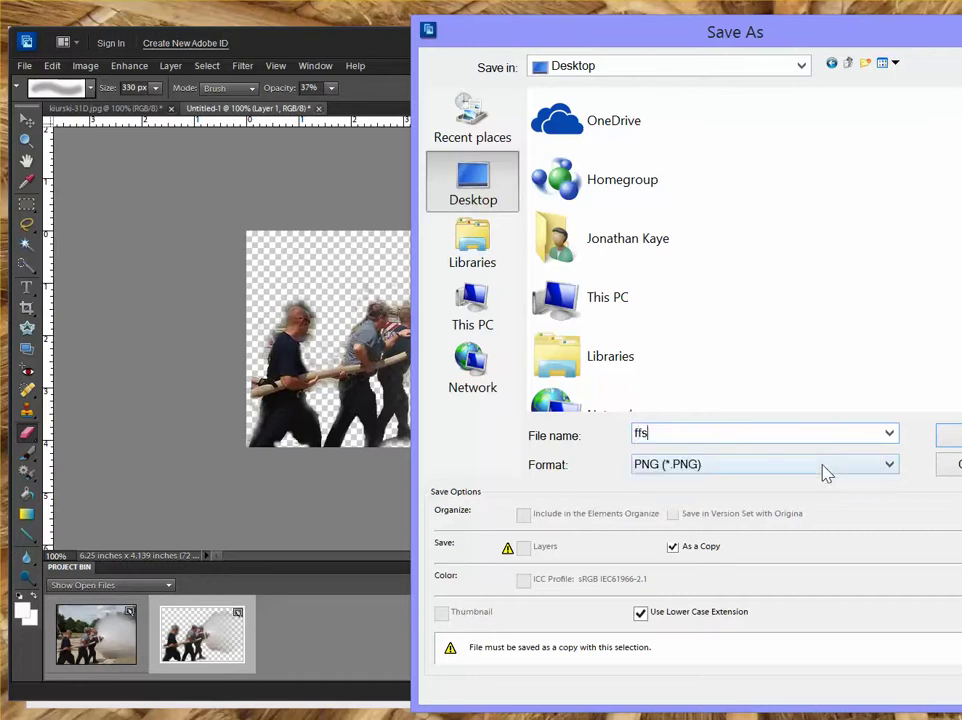
key("Return")
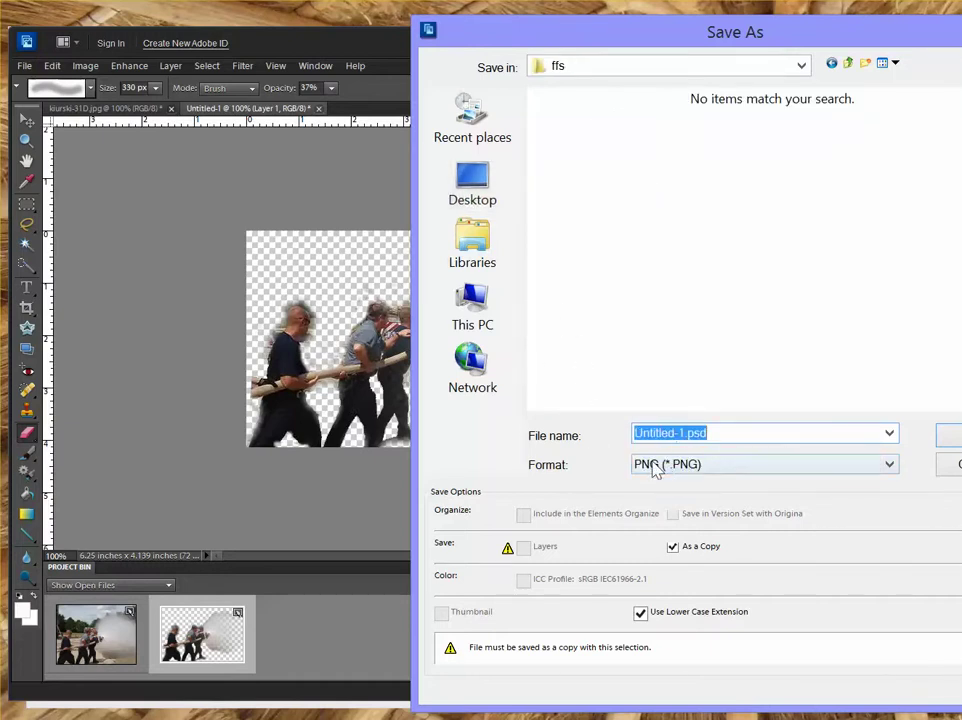
type("ffs")
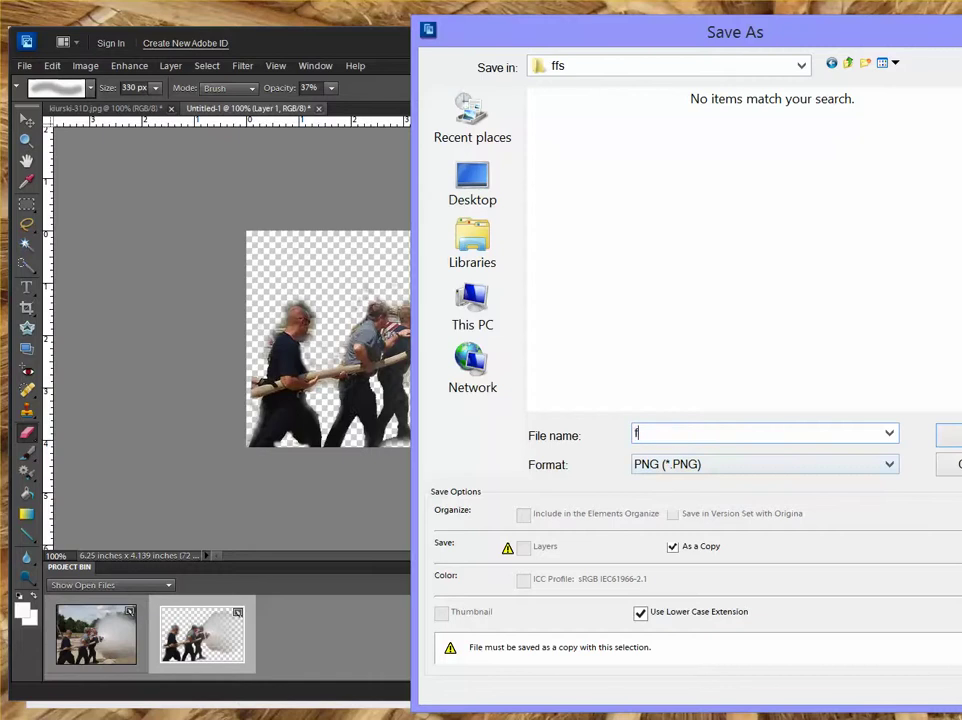
left_click(945, 440)
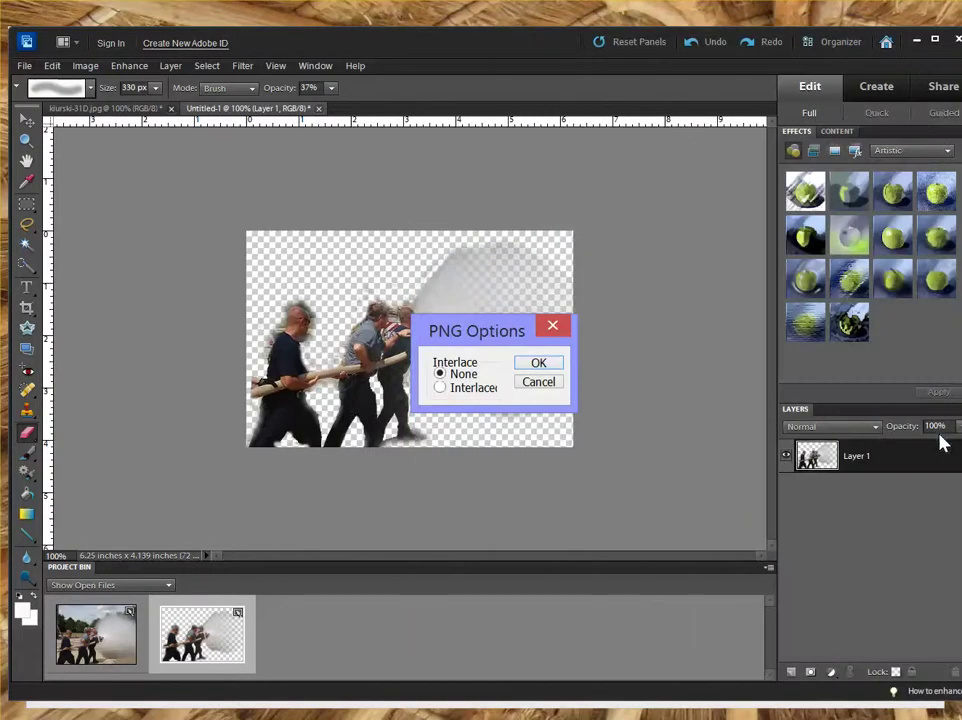
left_click(538, 363)
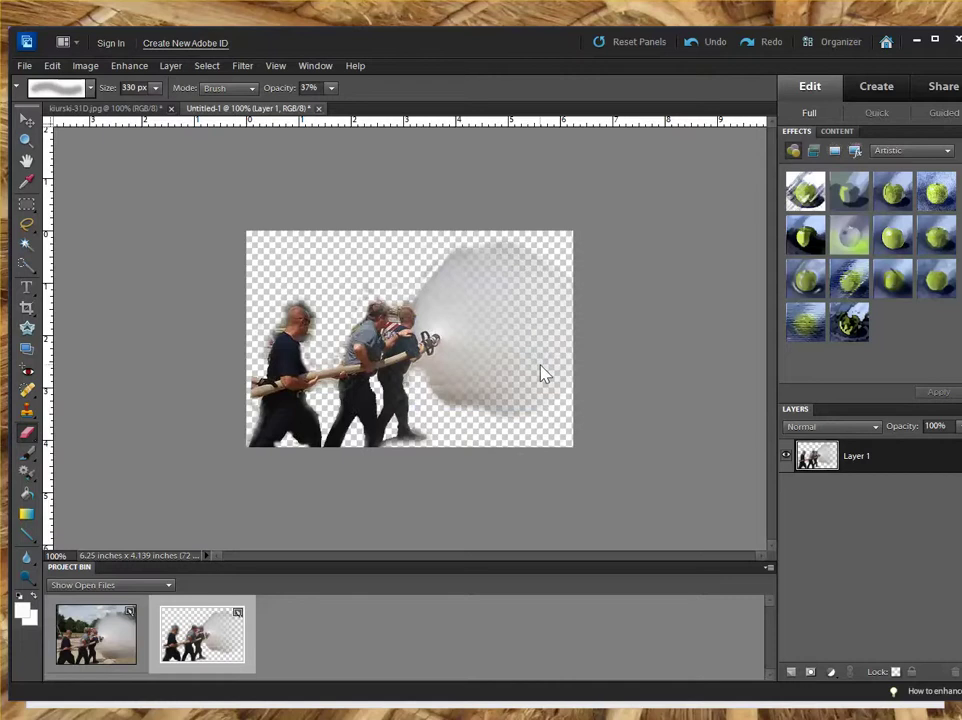
Minimize the photo editor and copy ffs.png from the ffs folder to the clipboard.
left_click(913, 43)
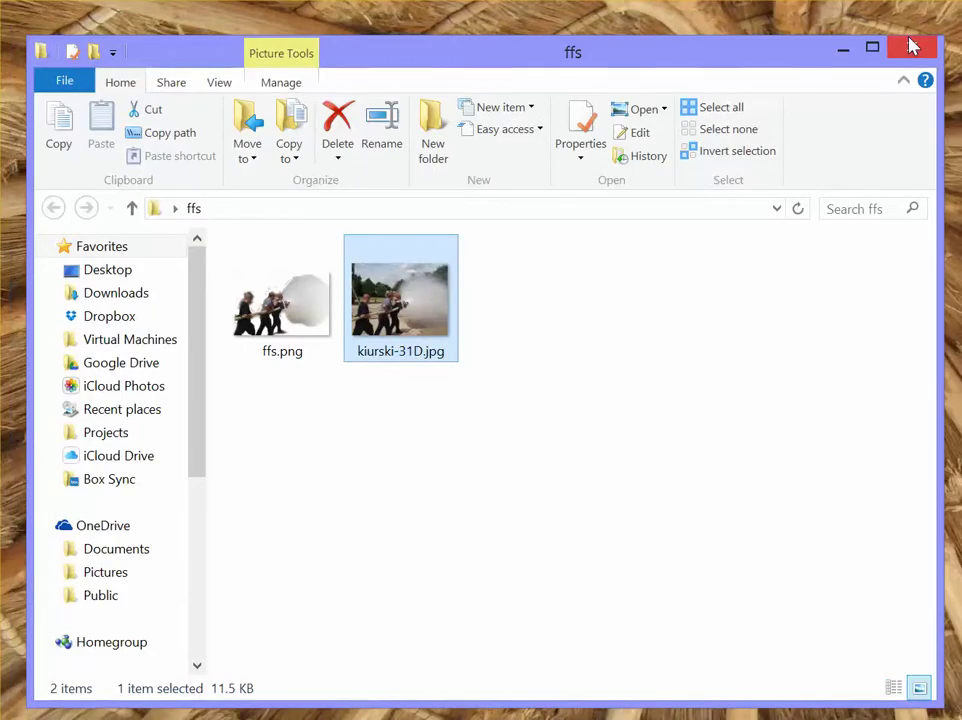
left_click(279, 313)
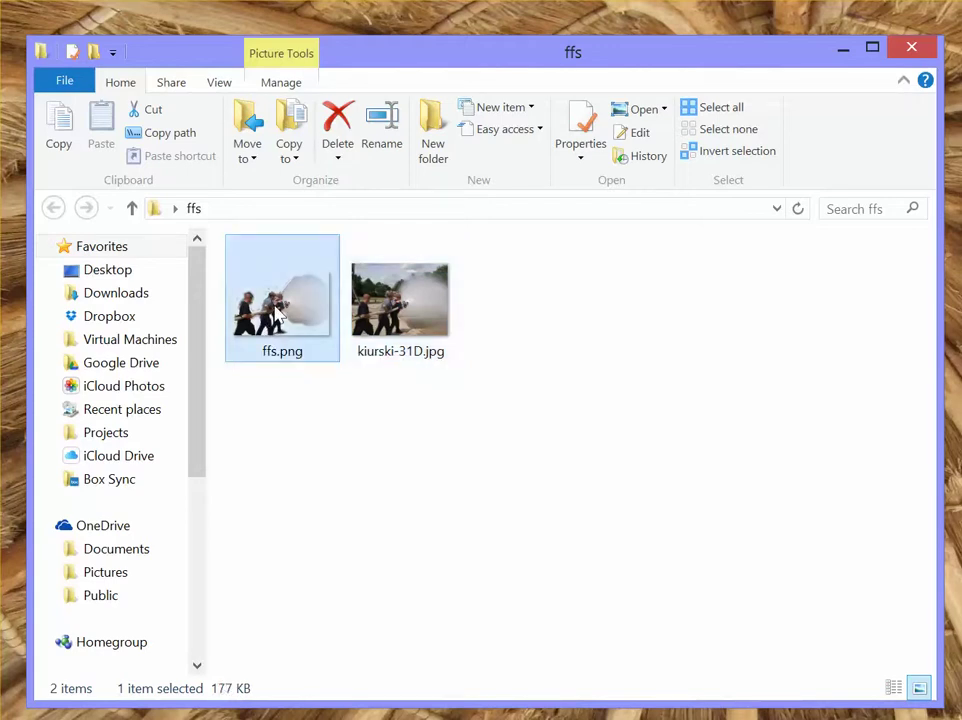
right_click(279, 313)
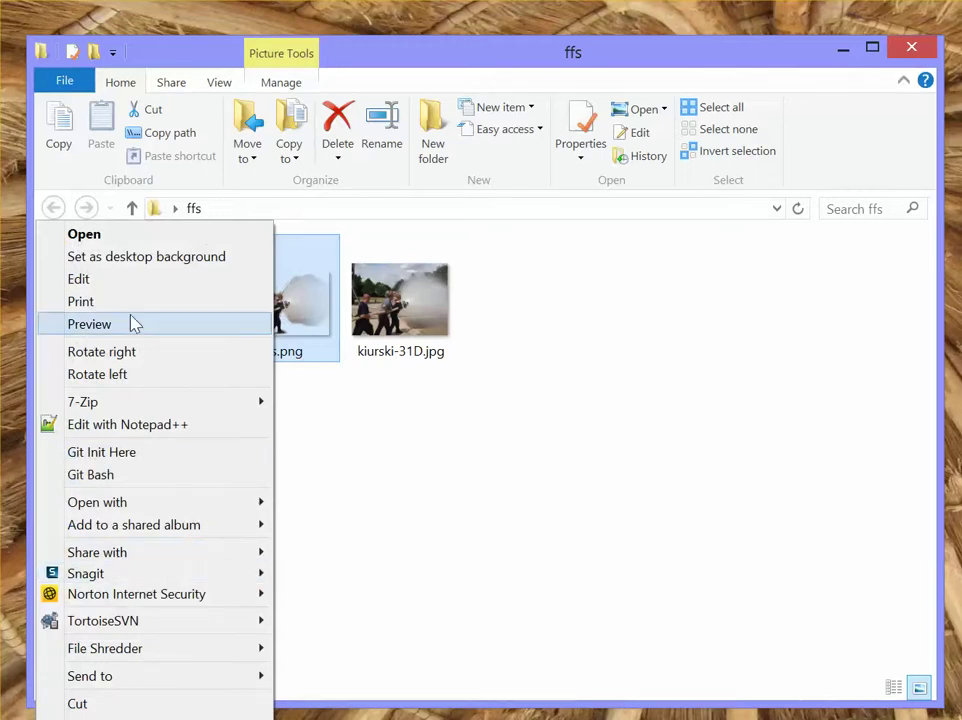
left_click(142, 703)
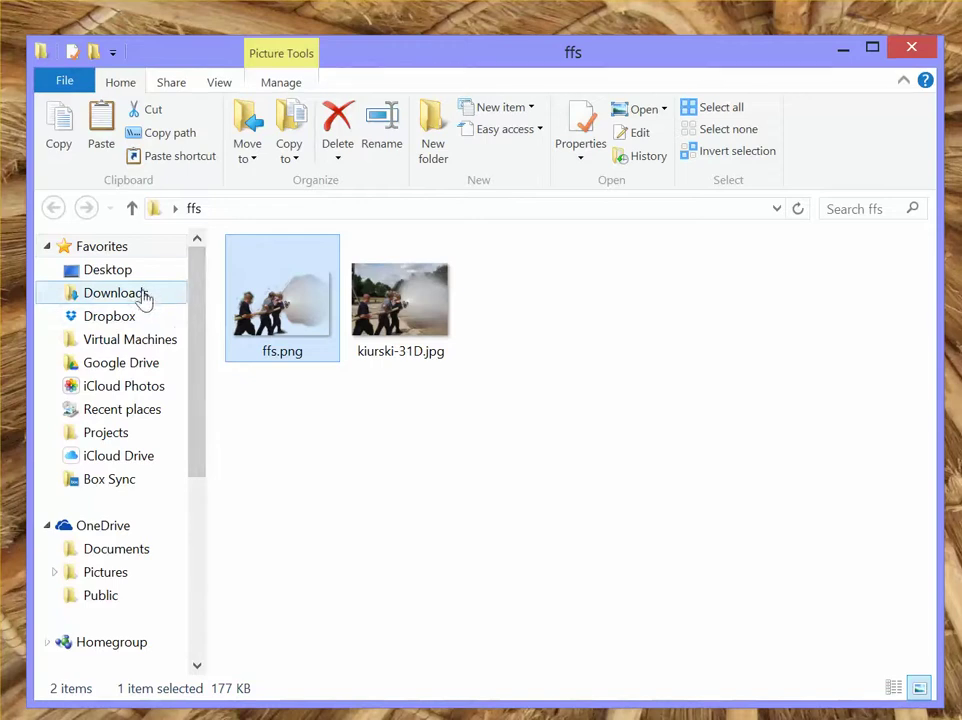
left_click_drag(189, 335, 191, 376)
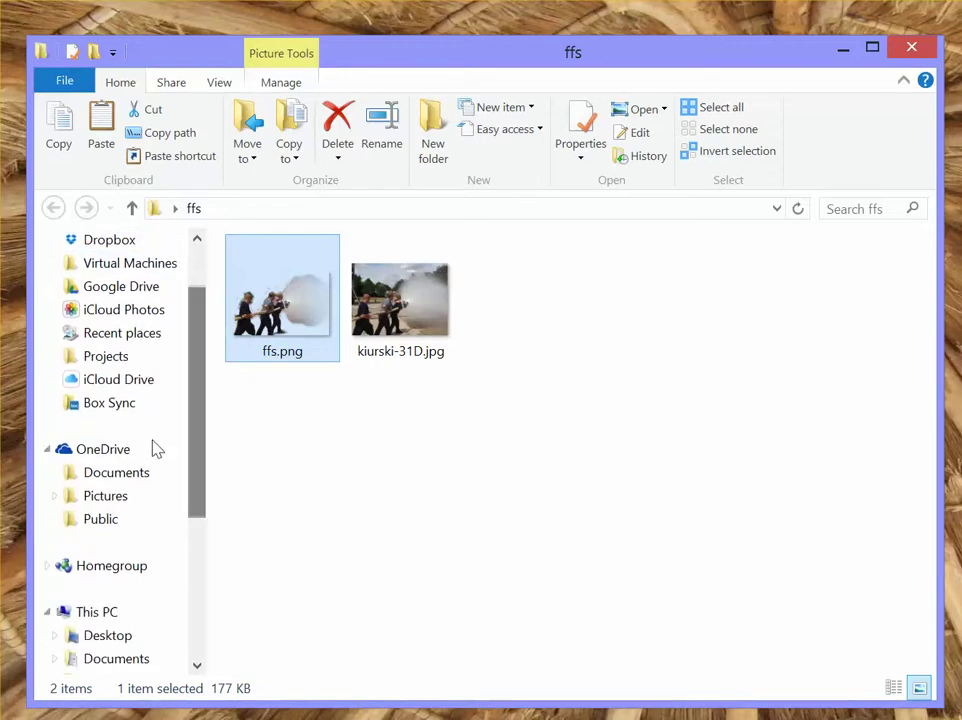
scroll(150, 400, "up", 2)
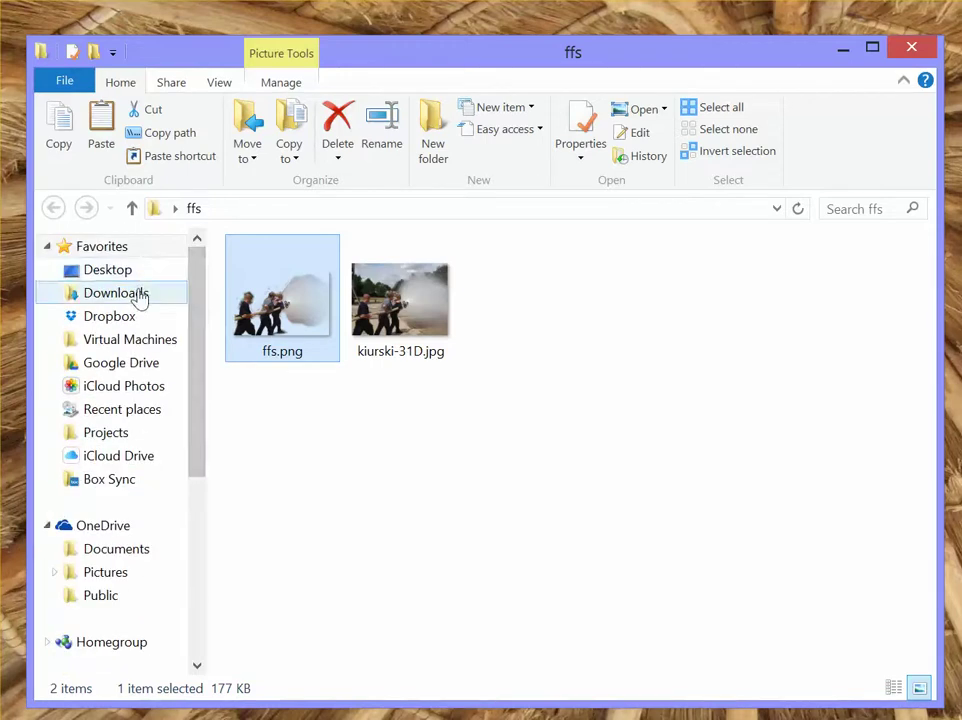
Paste ffs.png into the RICCIHOUSE folder under Documents\SimsUShare\sims.
left_click_drag(199, 393, 161, 511)
left_click(140, 518)
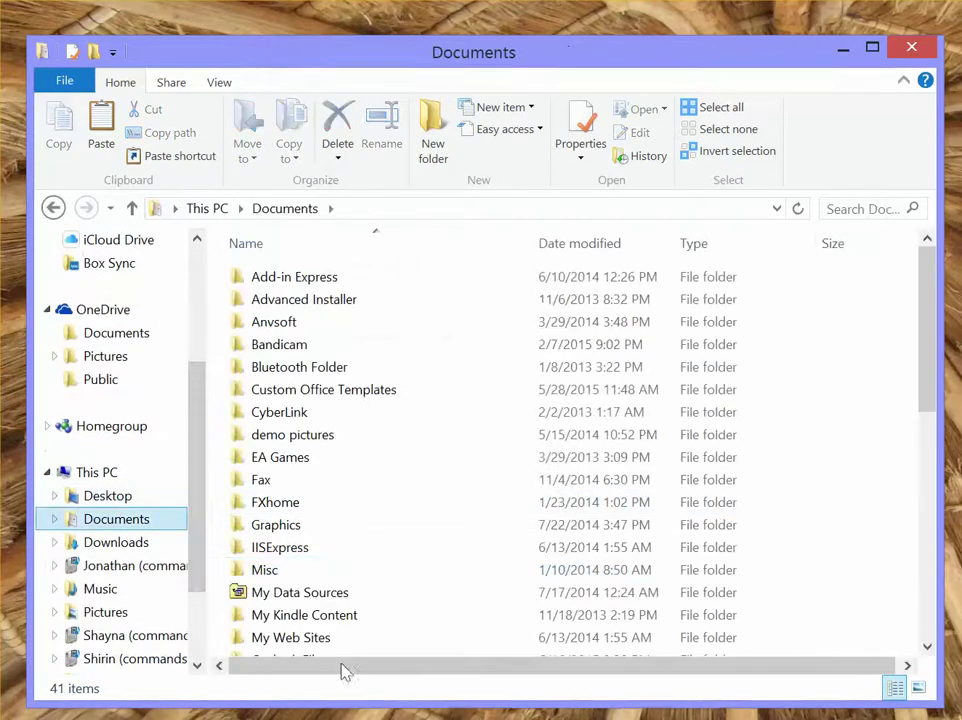
left_click(318, 592)
scroll(315, 595, "down", 5)
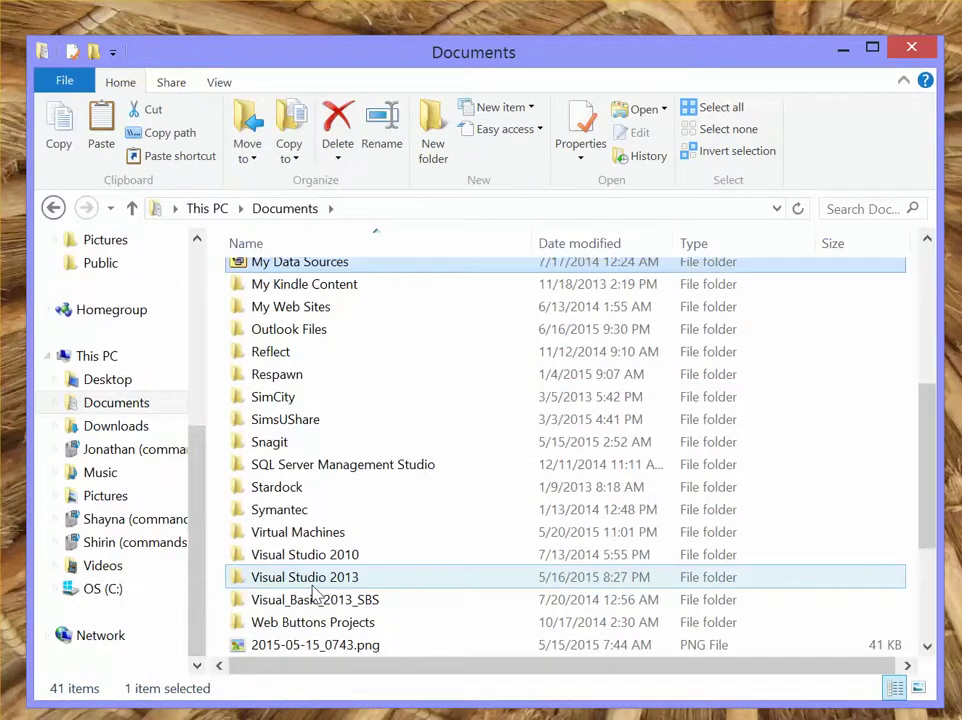
double_click(290, 419)
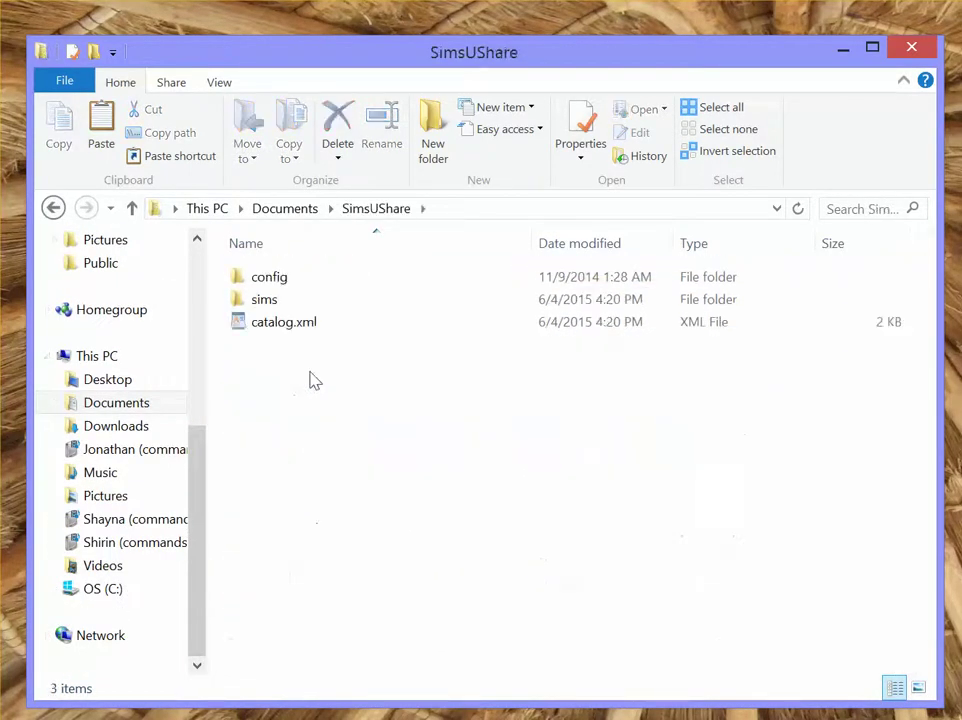
double_click(275, 301)
double_click(292, 282)
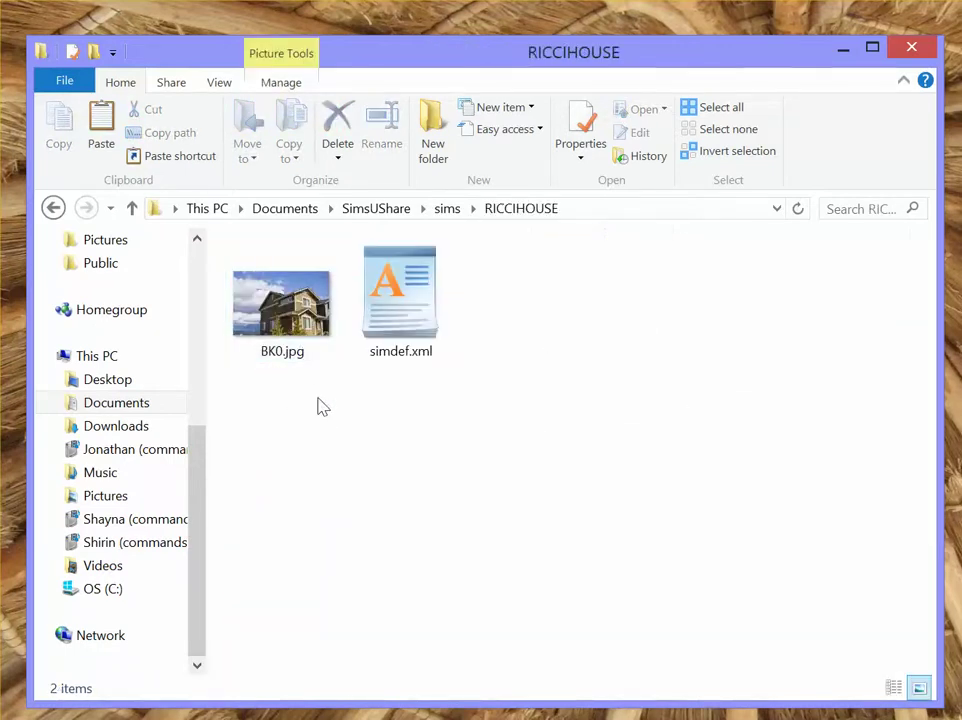
key("ctrl+v")
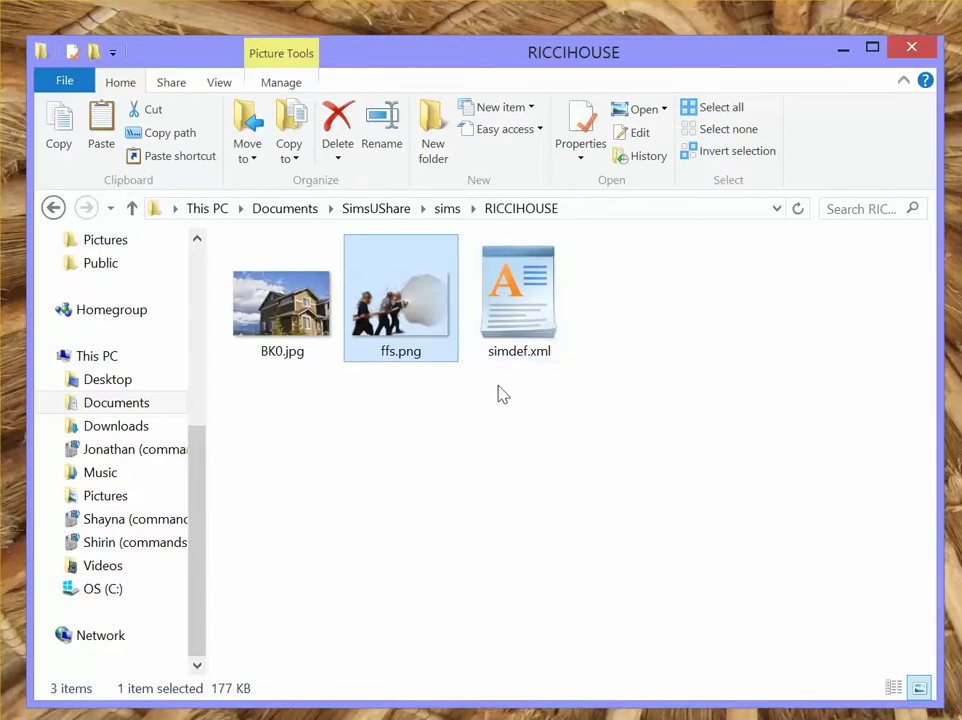
Open simdef.xml from the RICCIHOUSE folder in Notepad++ and move the editor window fully into view.
right_click(514, 308)
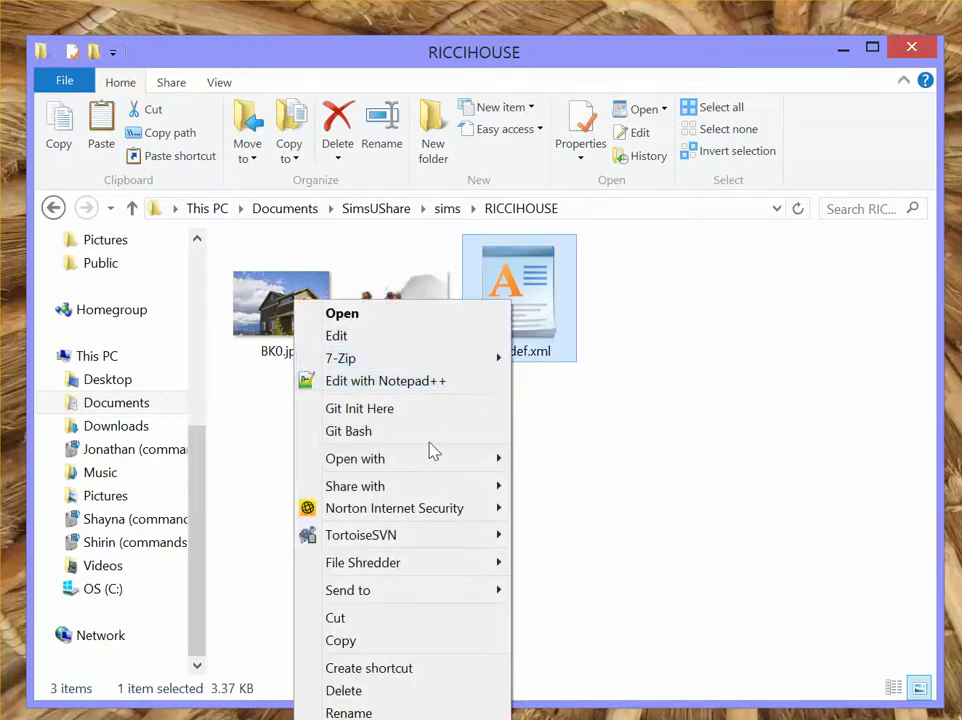
mouse_move(430, 458)
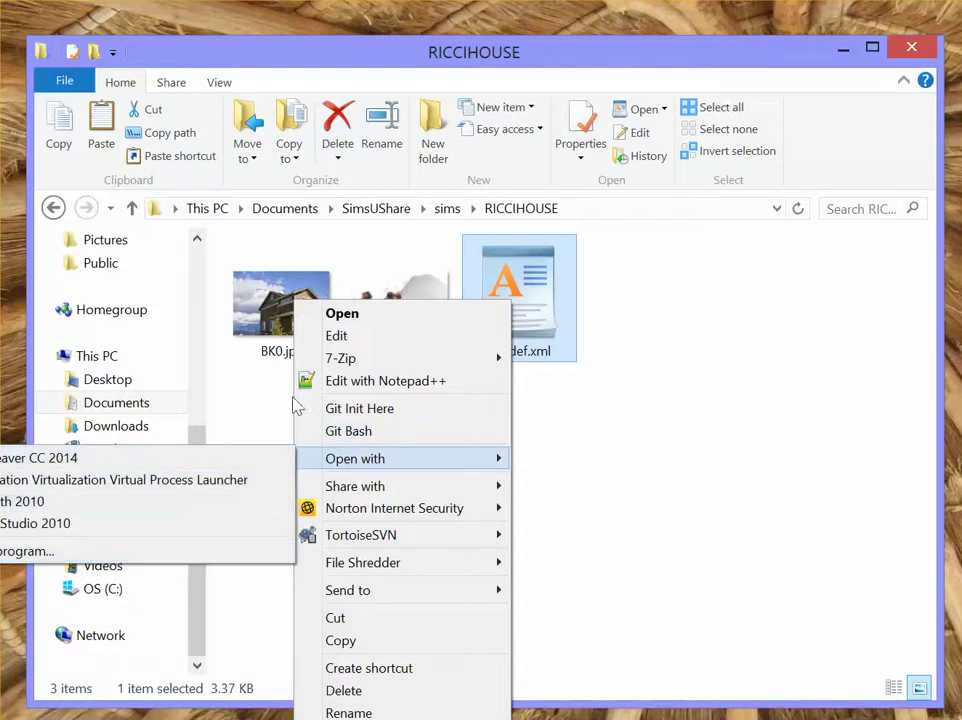
left_click(371, 390)
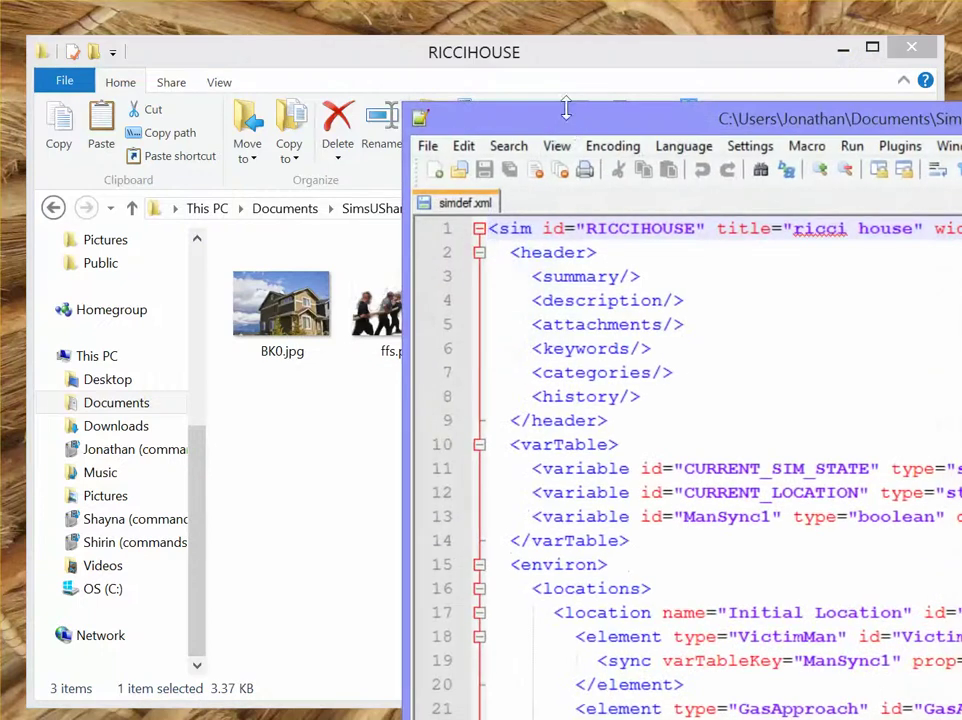
left_click_drag(565, 92, 122, 40)
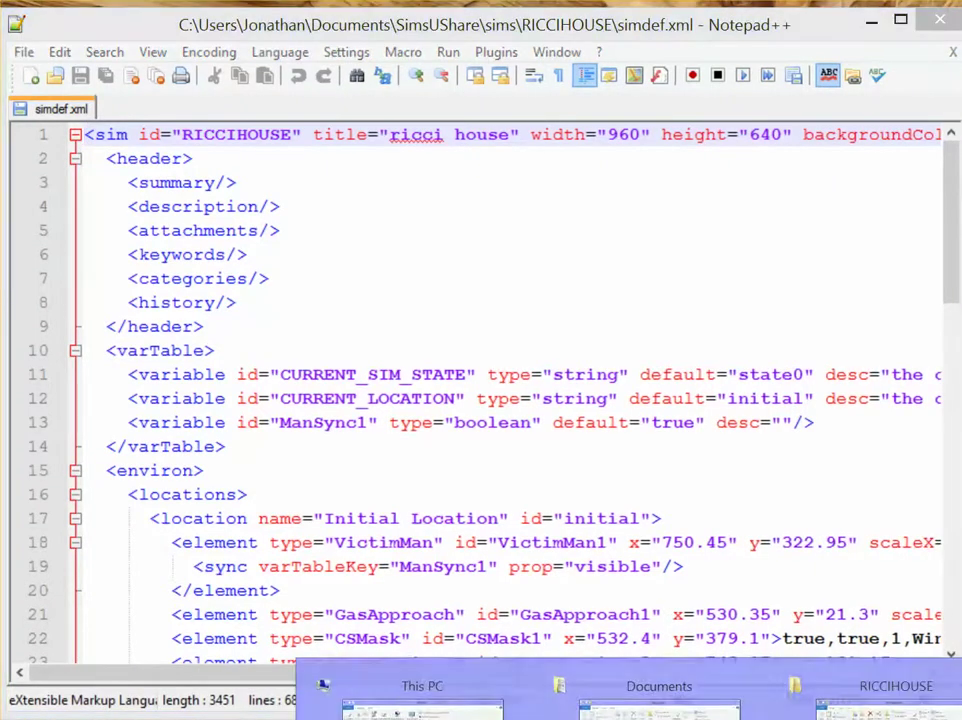
Open Documents\SimsUShare\sims\RICCIHOUSE in another File Explorer window and duplicate simdef.xml there as a backup.
left_click(612, 690)
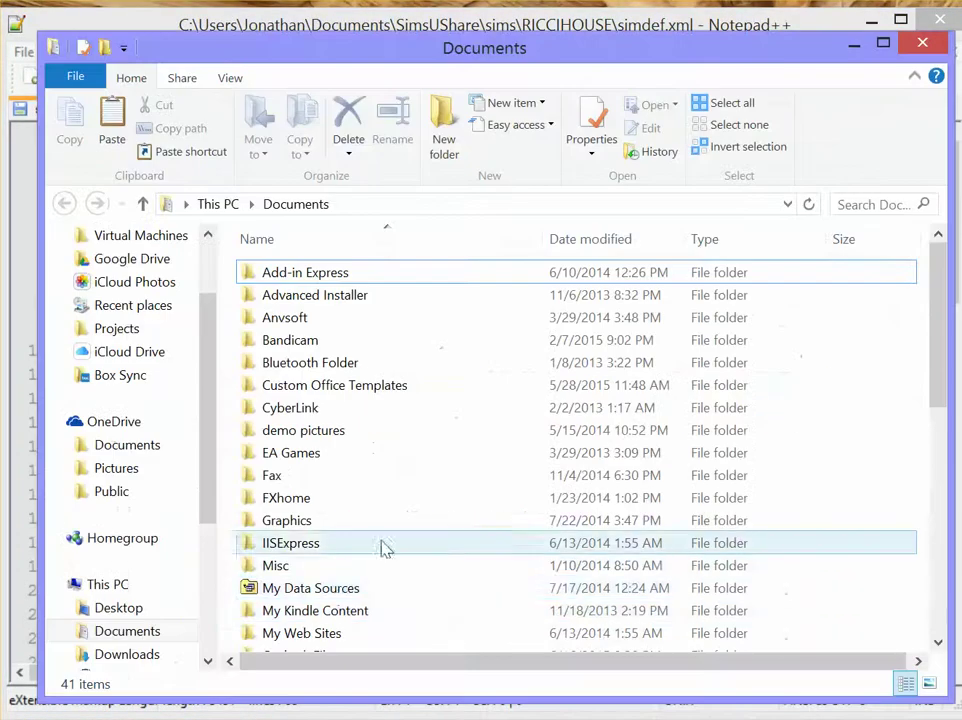
left_click(322, 570)
scroll(322, 570, "down", 3)
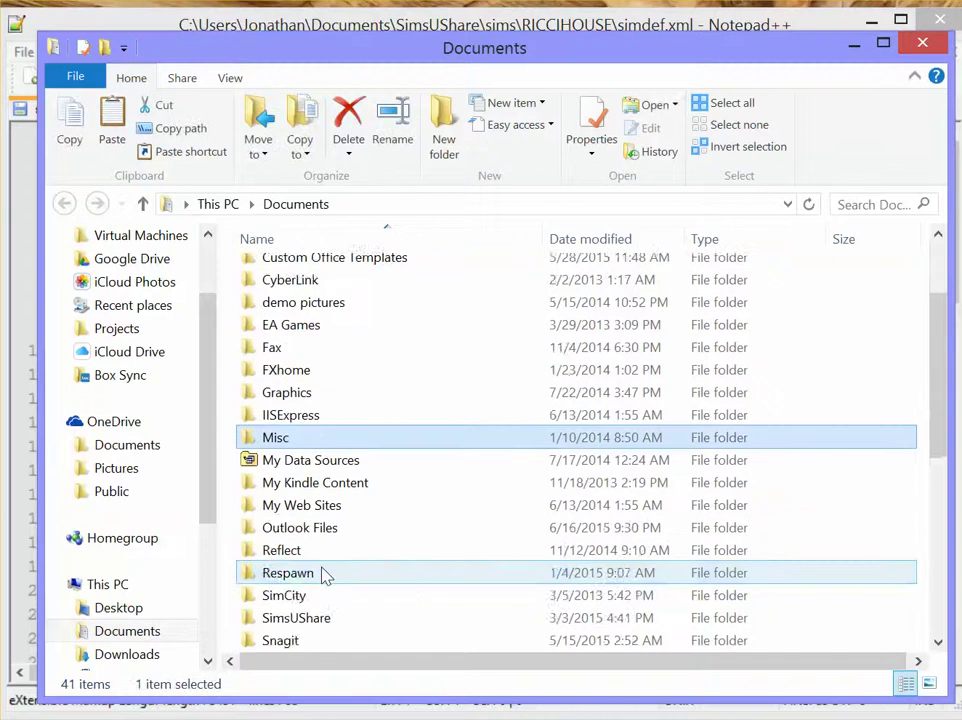
double_click(321, 561)
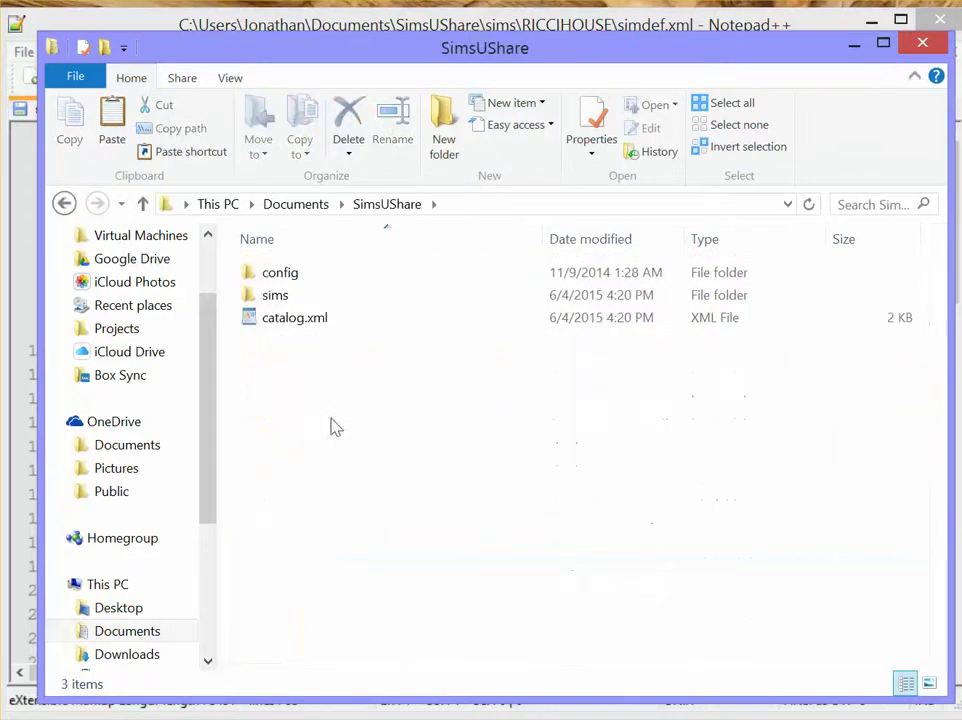
double_click(300, 296)
double_click(300, 271)
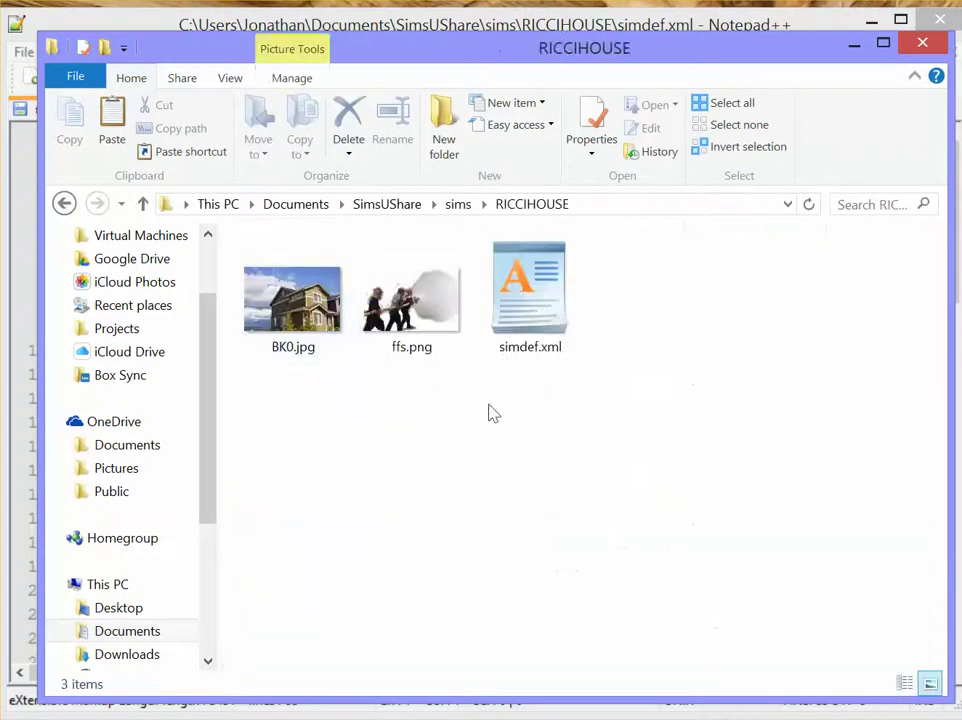
left_click(528, 316)
left_click(462, 423)
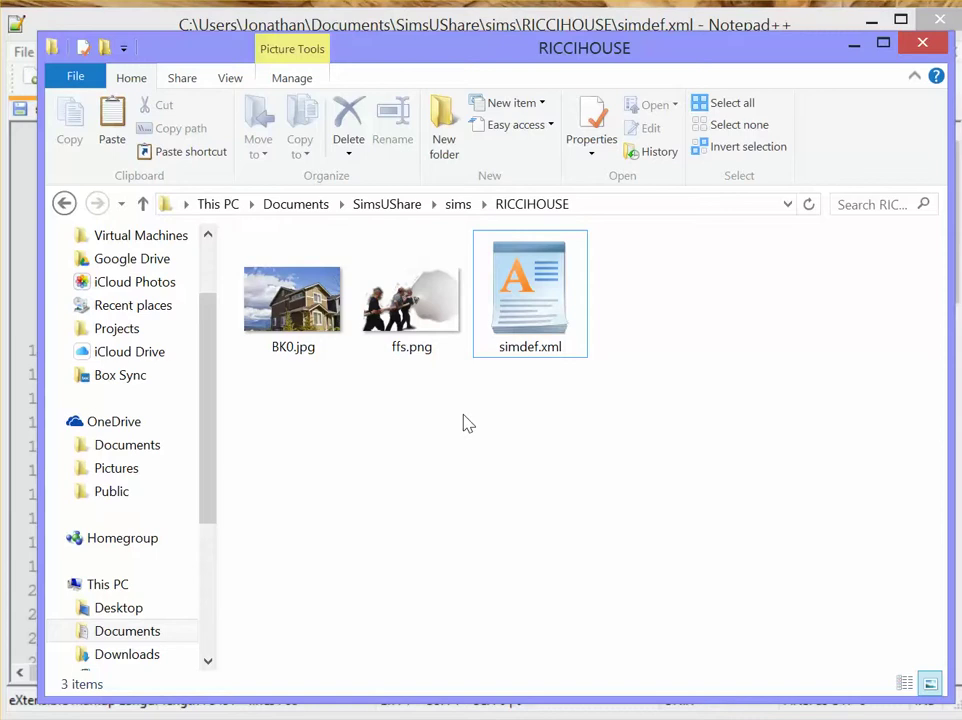
key("ctrl+v")
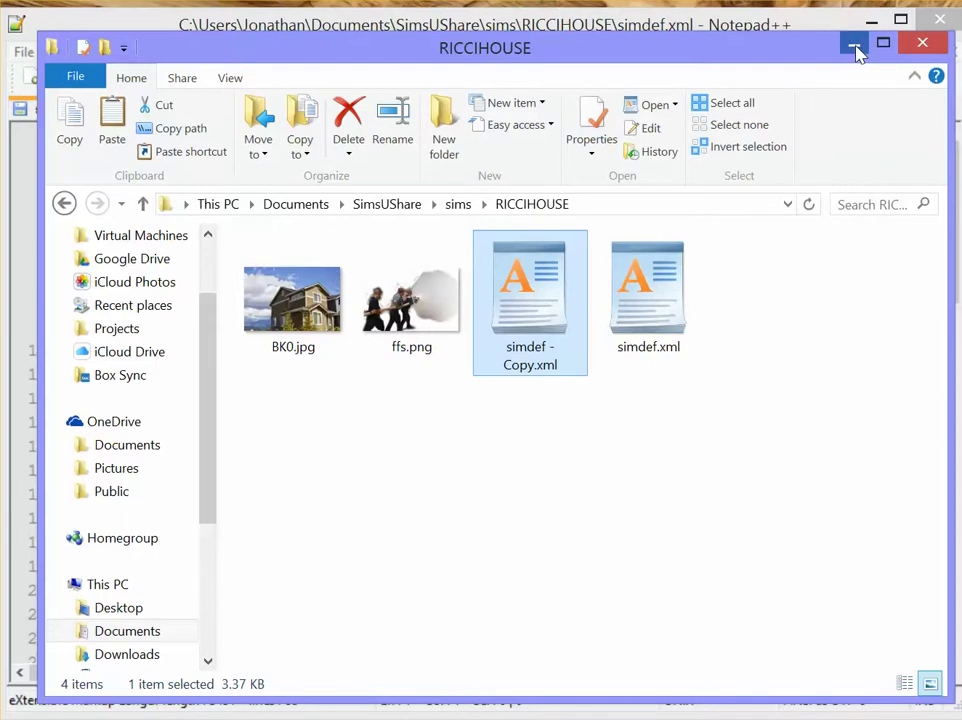
Return to simdef.xml in Notepad++ and copy the whole CSPic background element that references BK0.jpg.
left_click(533, 25)
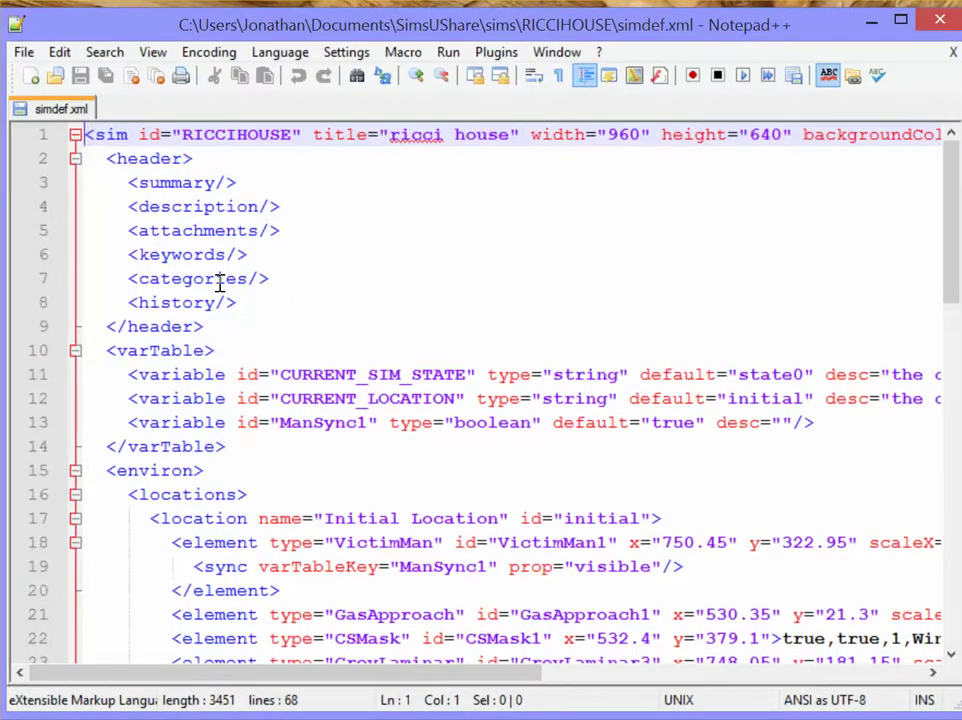
left_click(217, 368)
scroll(249, 460, "down", 4)
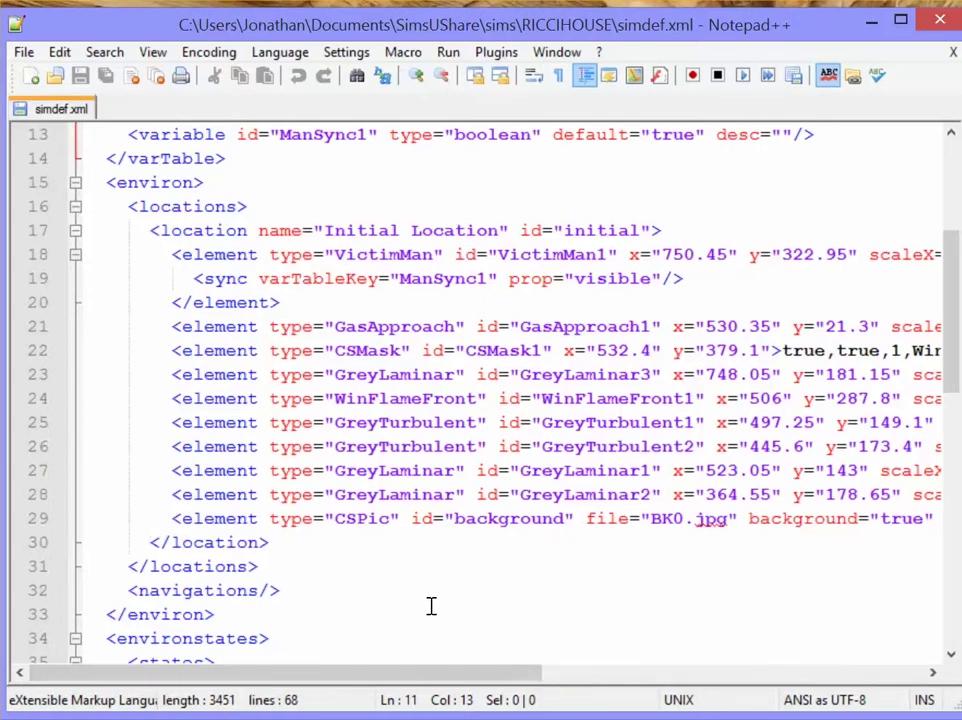
left_click(168, 519)
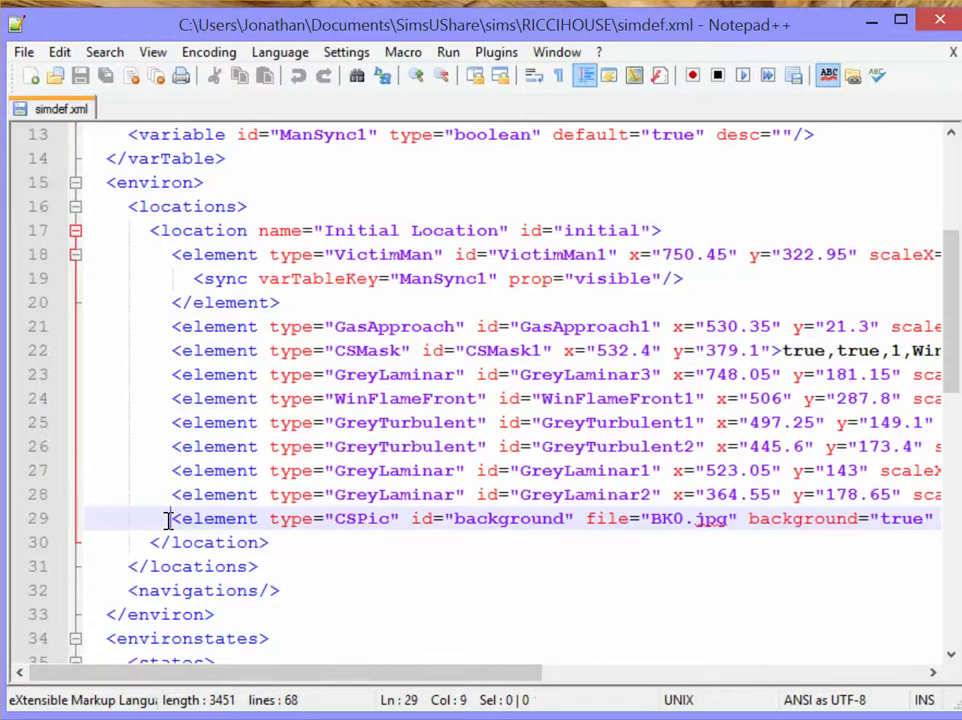
left_click_drag(300, 681, 690, 703)
left_click(800, 524, "shift")
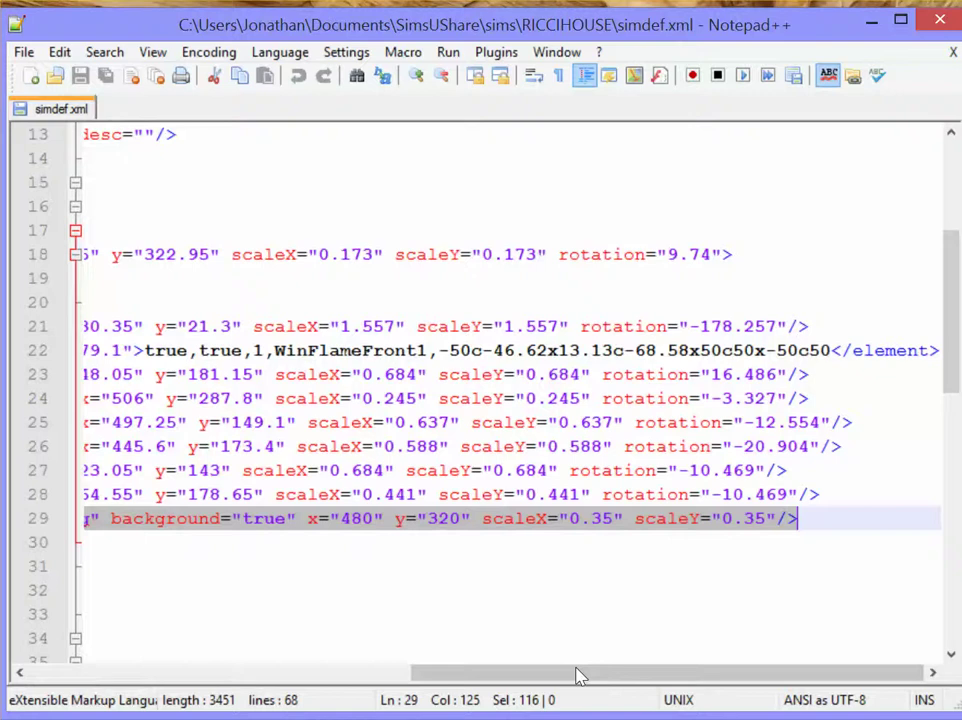
left_click_drag(576, 675, 205, 680)
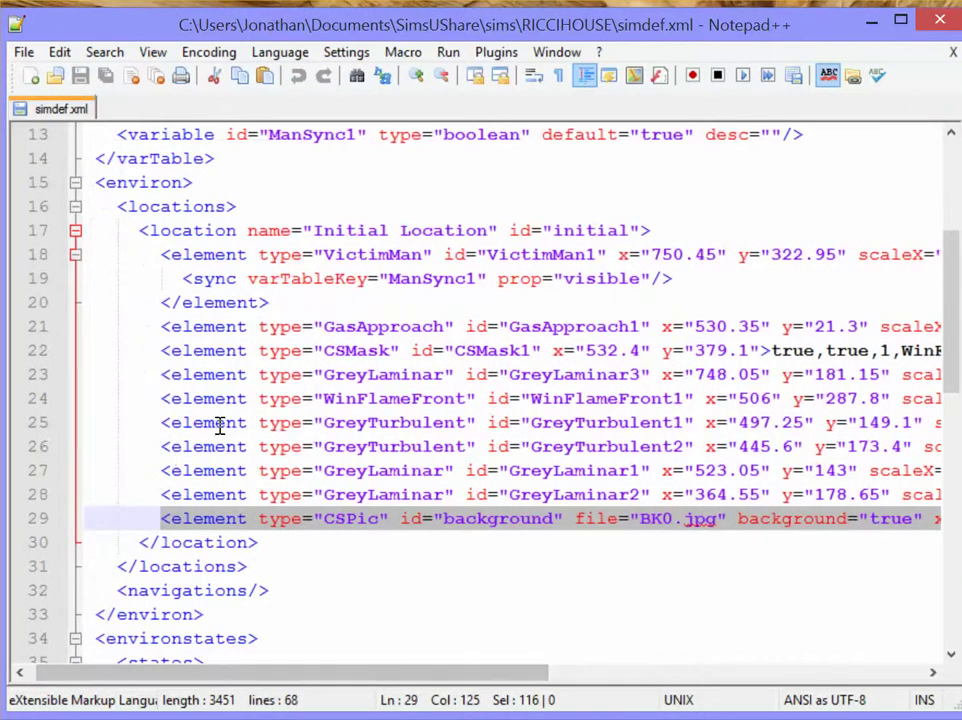
Paste the copied CSPic element on a new line directly after the closing tag of the VictimMan1 element.
left_click(281, 306)
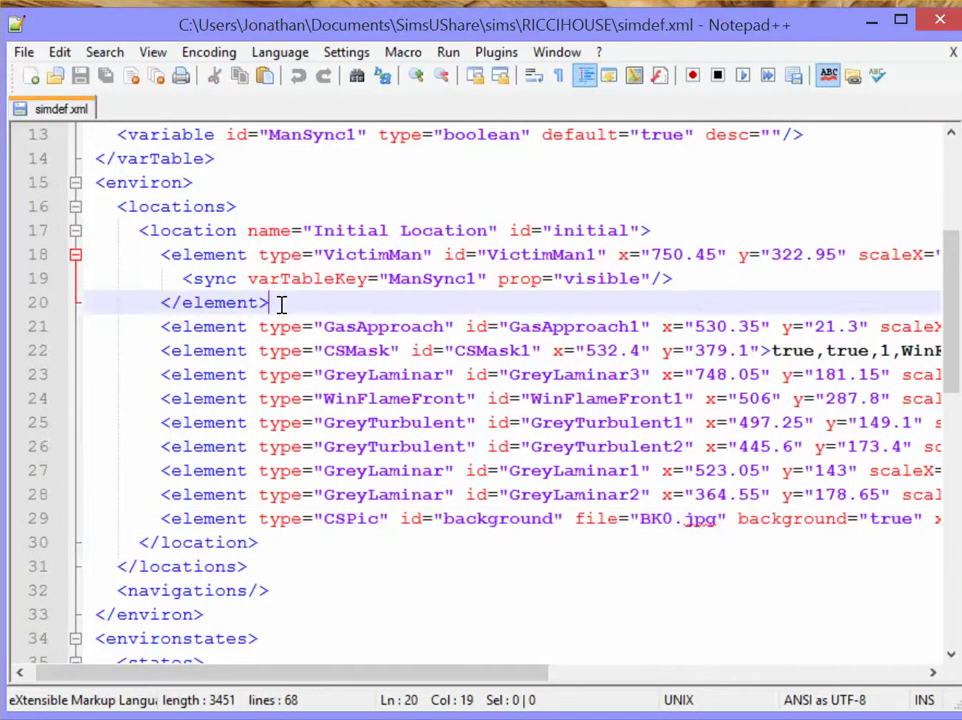
key("Return")
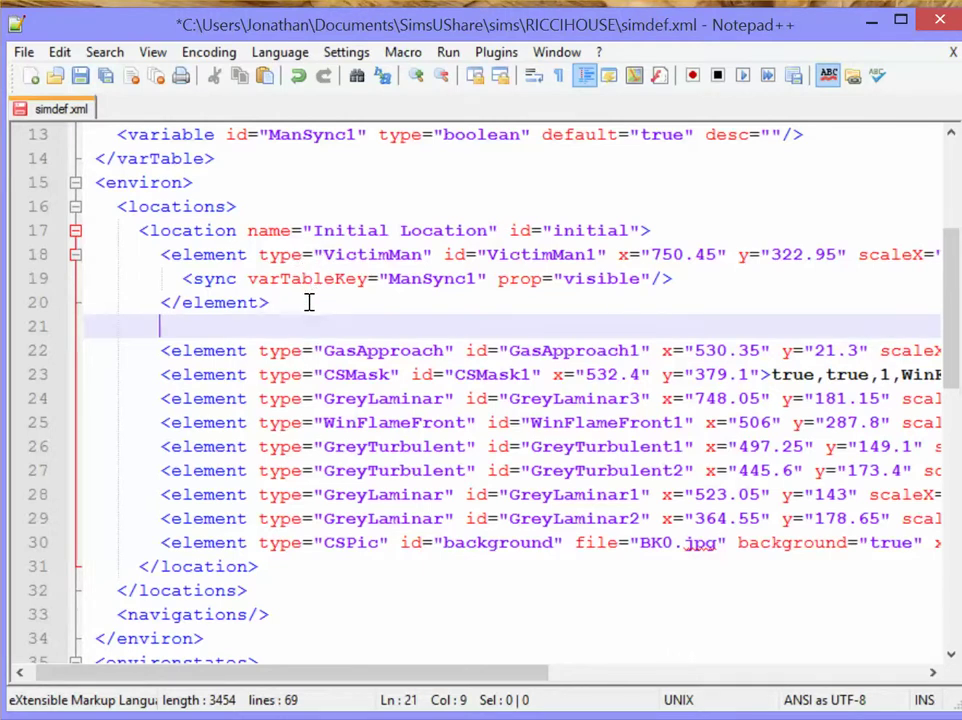
type("<element type=\"CSPic\" id=\"background\" file=\"BK0.jpg\" background=\"true\" x=\"480\" y=\"320\" scaleX=\"0.35\" scaleY=\"0.35\"/>")
In the pasted CSPic element, change the id to ffs and the file to ffs.png.
left_click_drag(378, 673, 155, 651)
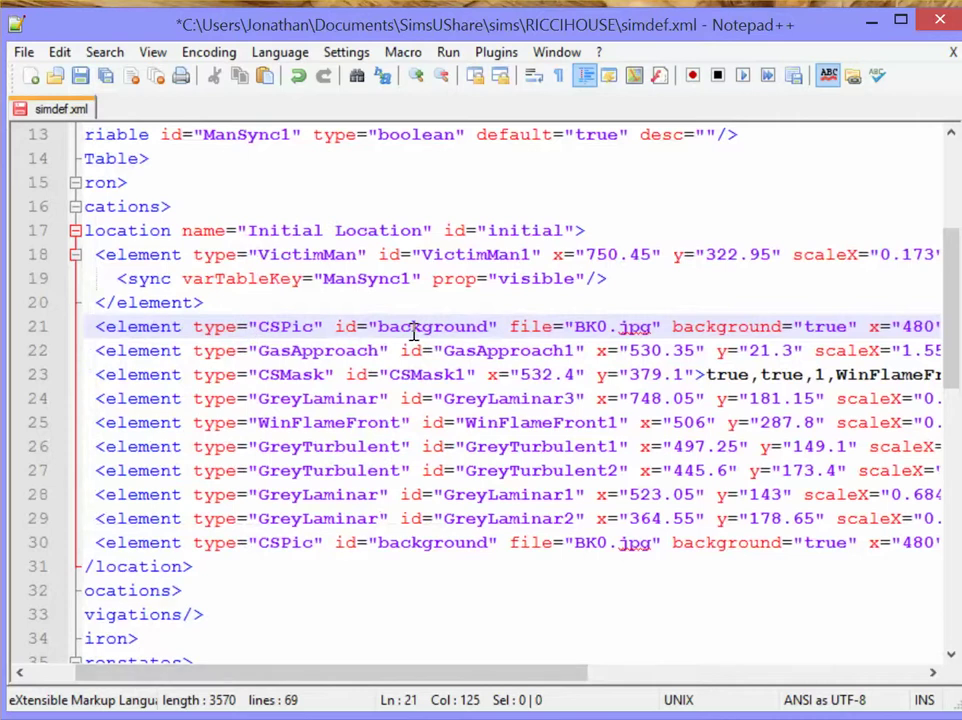
double_click(468, 328)
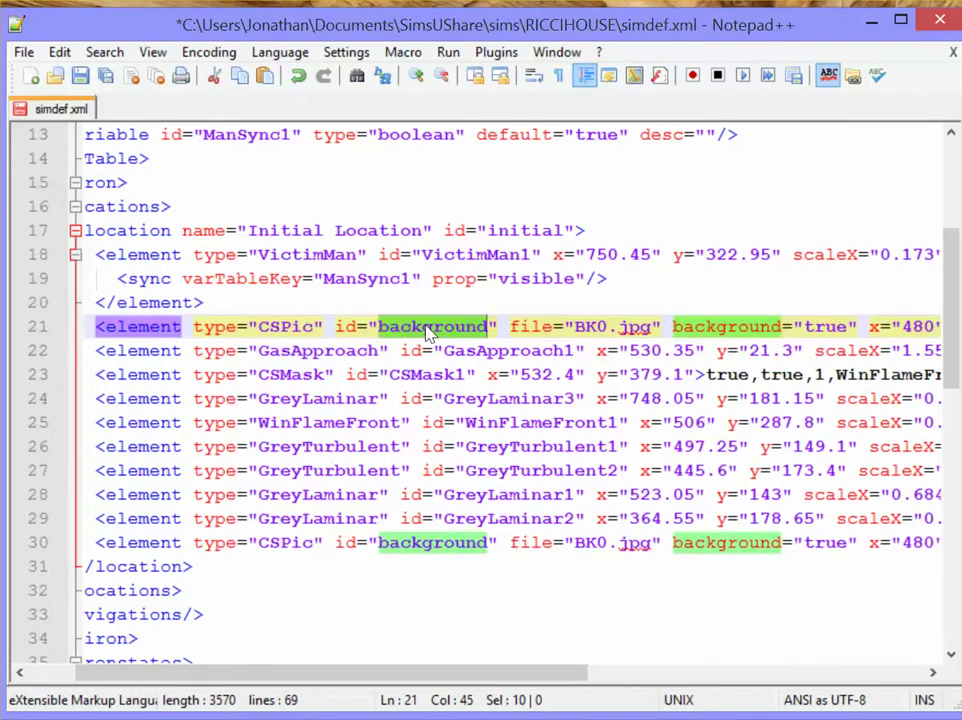
type("ffs")
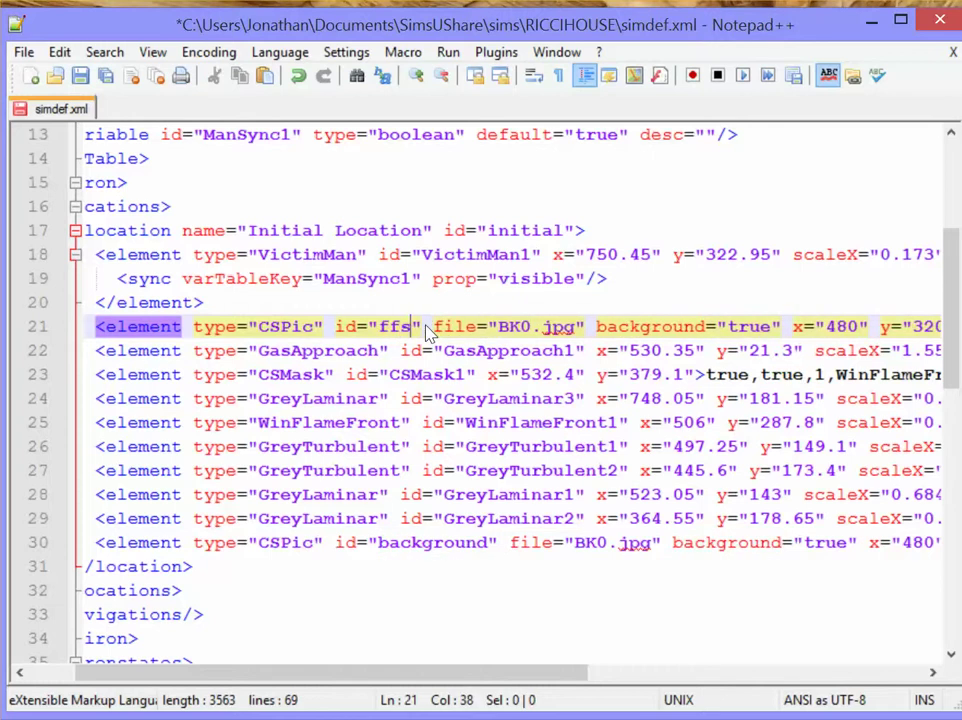
left_click_drag(497, 333, 581, 328)
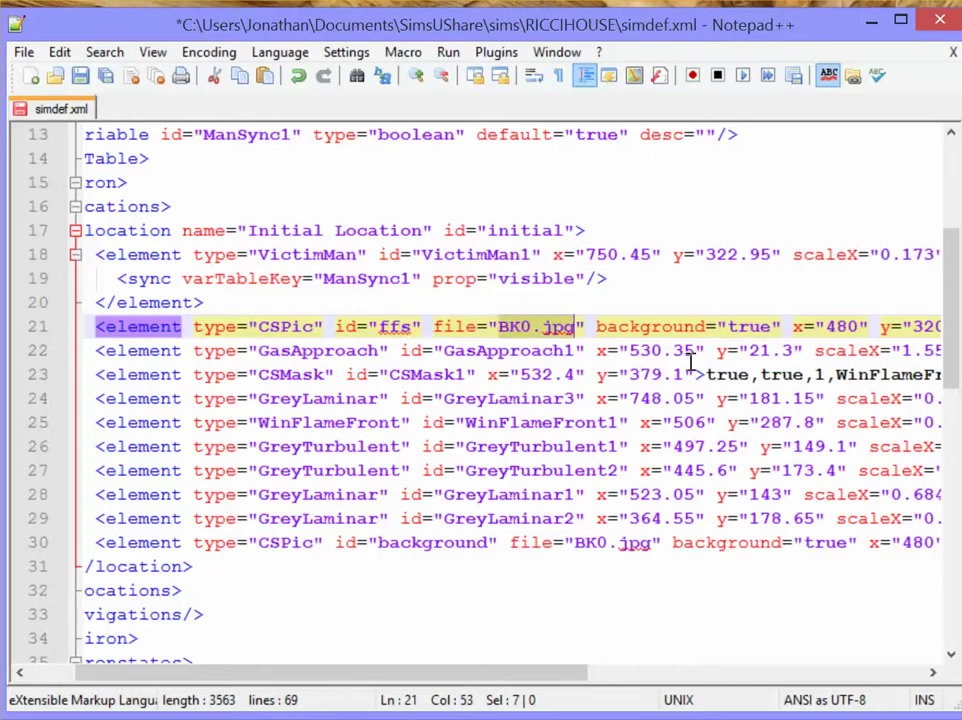
type("ffs.png")
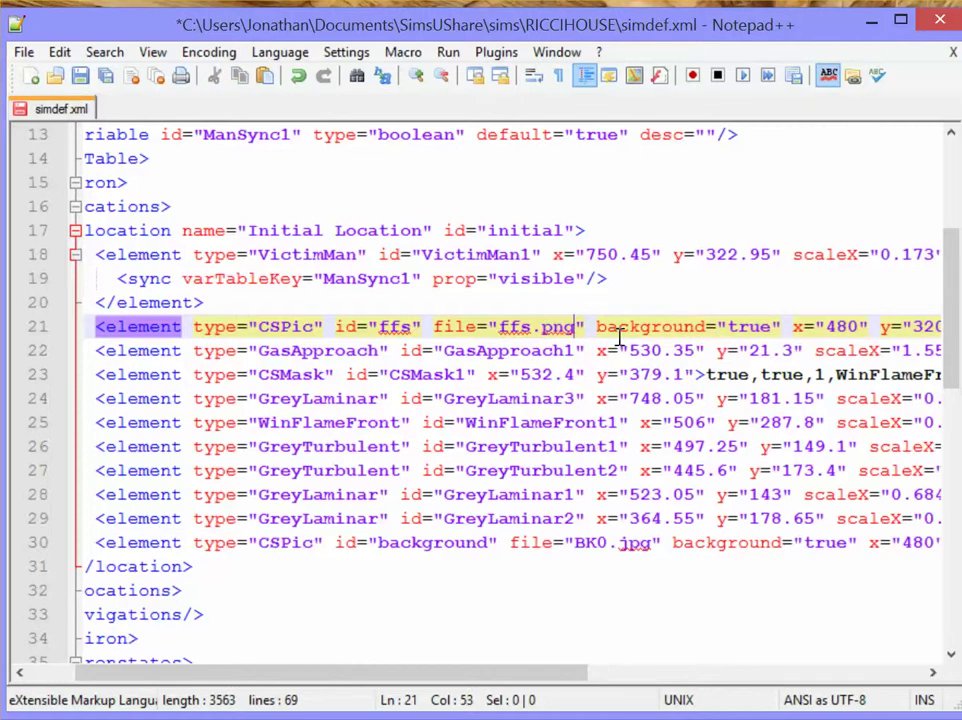
Remove the background="true" attribute and its extra space from the ffs element.
left_click_drag(597, 327, 785, 331)
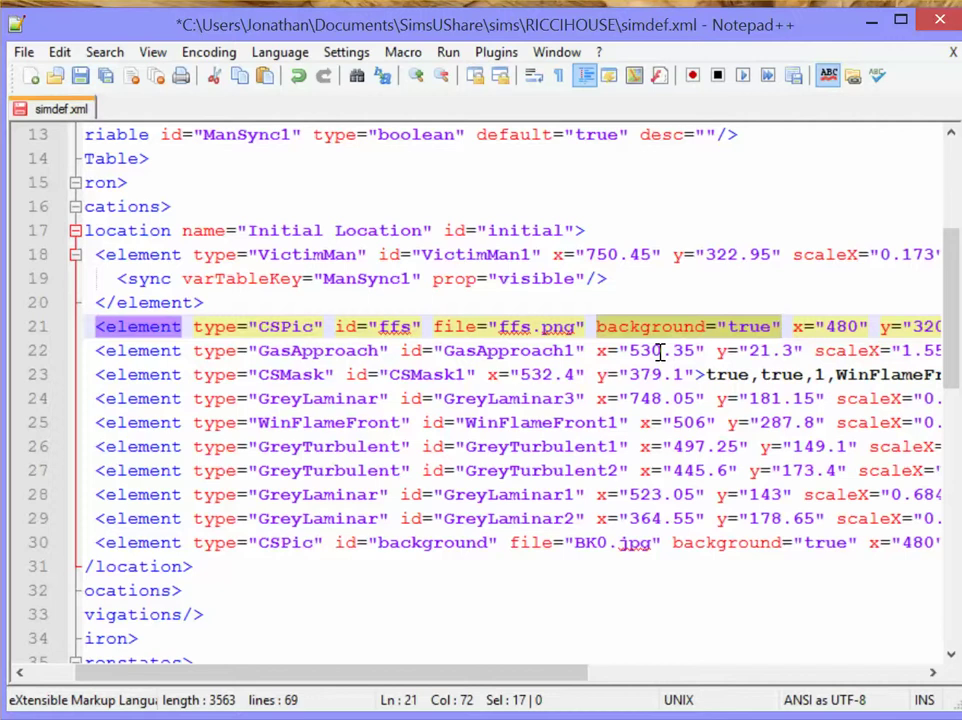
key("BackSpace")
key("BackSpace")
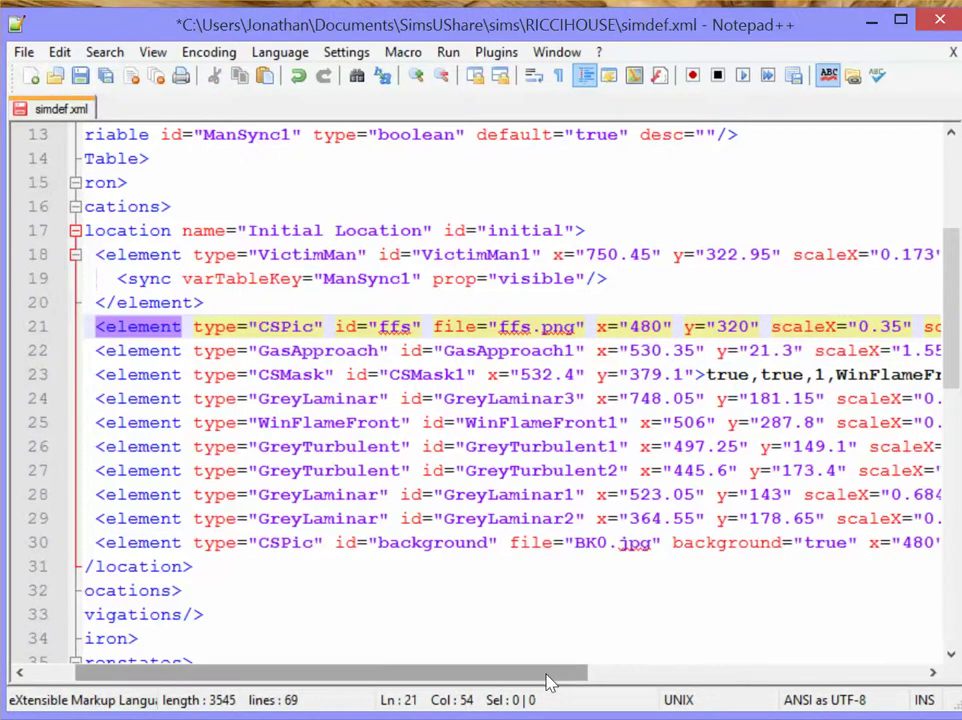
Set scaleX and scaleY of the ffs element to 0.75 and save simdef.xml.
left_click_drag(548, 681, 683, 681)
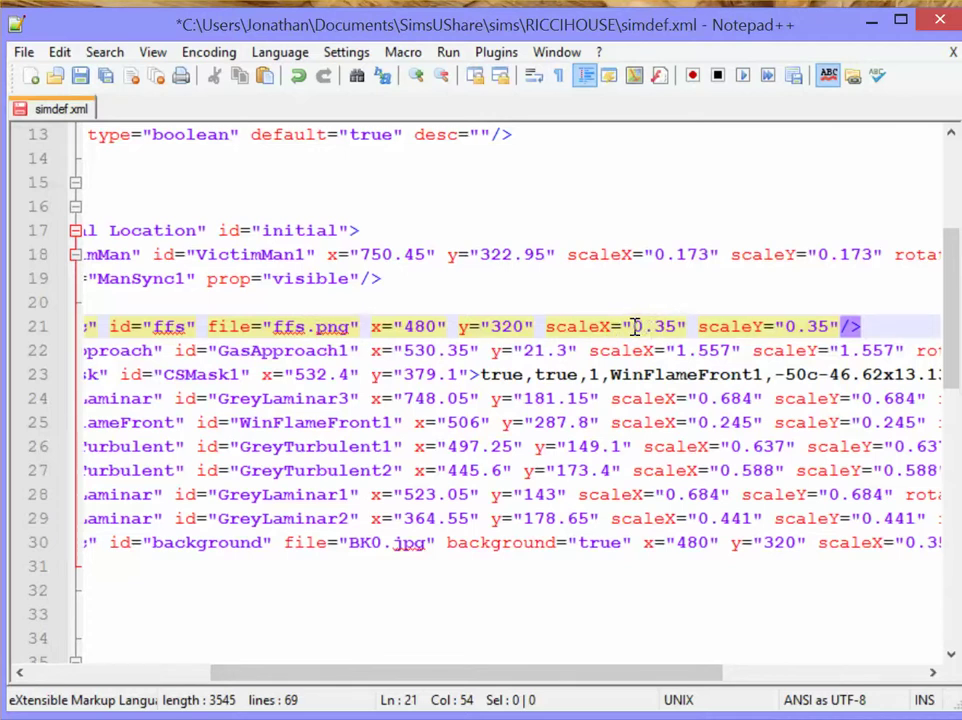
left_click_drag(660, 326, 666, 327)
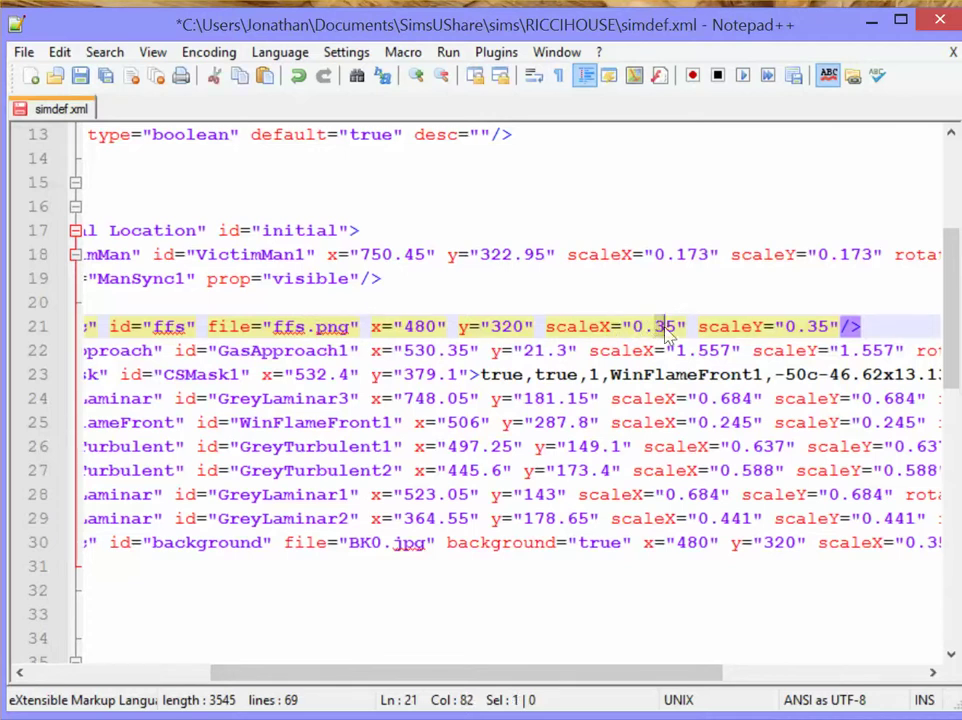
type("7")
left_click_drag(810, 336, 820, 332)
type("7")
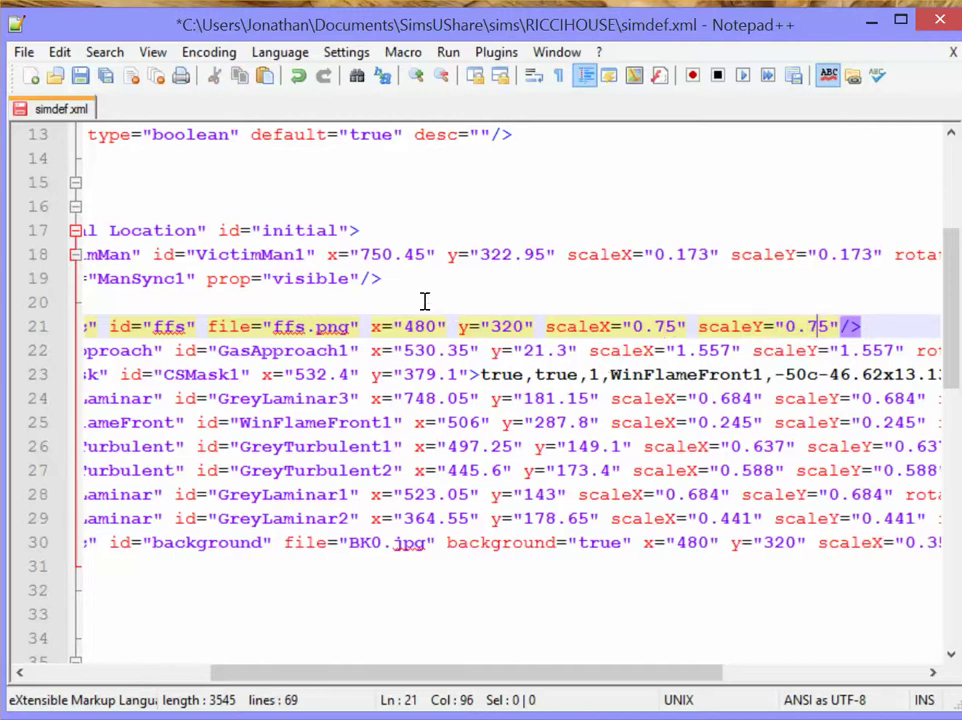
left_click(24, 53)
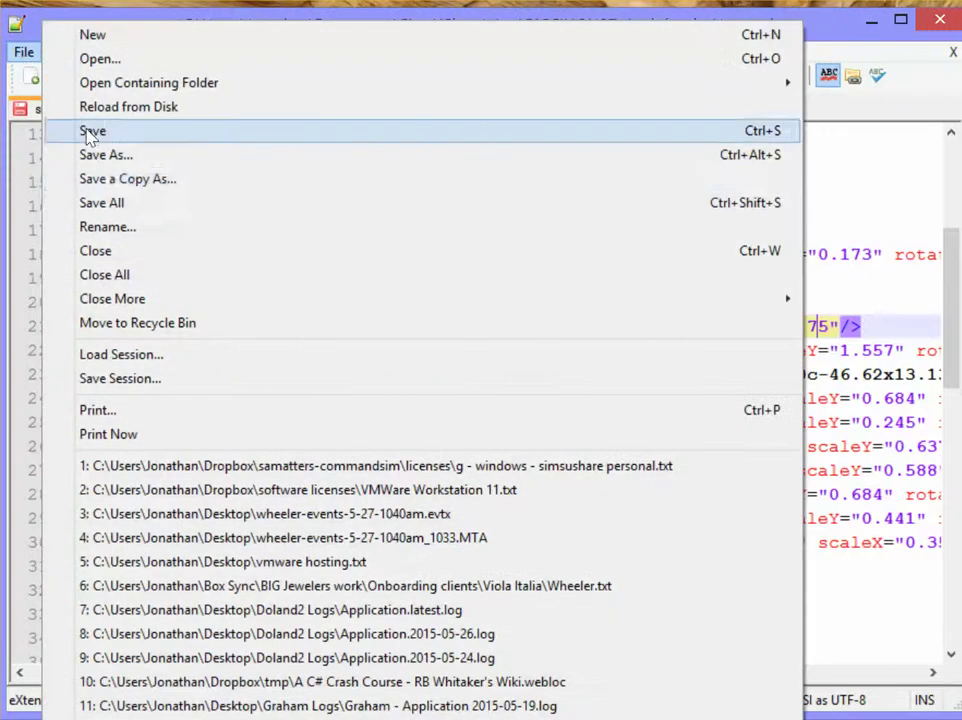
left_click(107, 140)
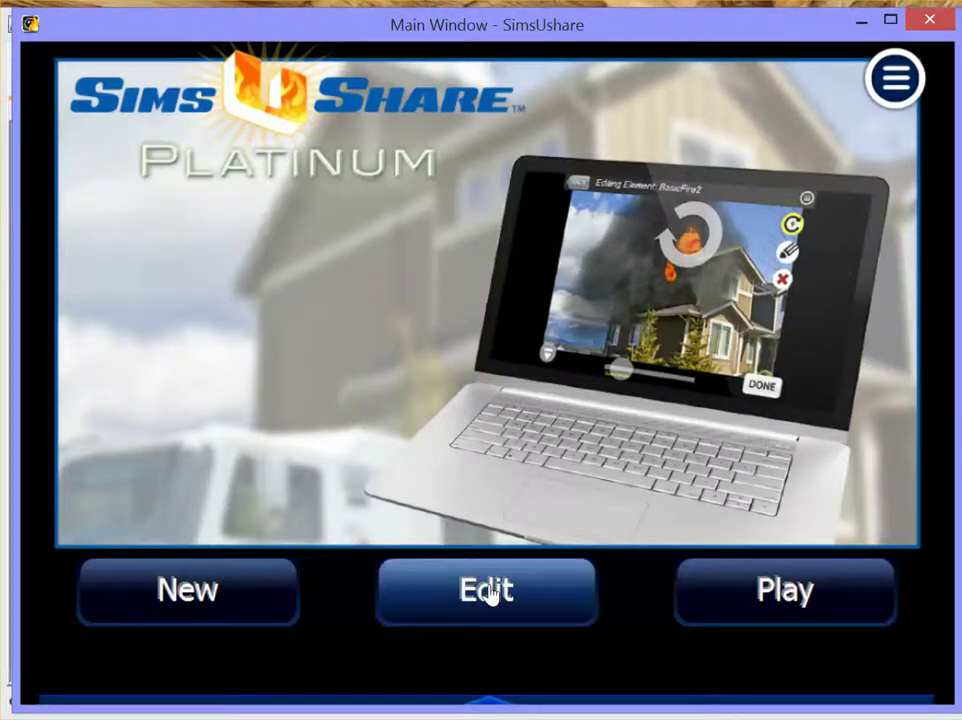
Switch to SimsUshare, open the ricci house sim for editing, and move the ffs firefighters down to the ground in front of the house.
left_click(490, 591)
left_click(168, 145)
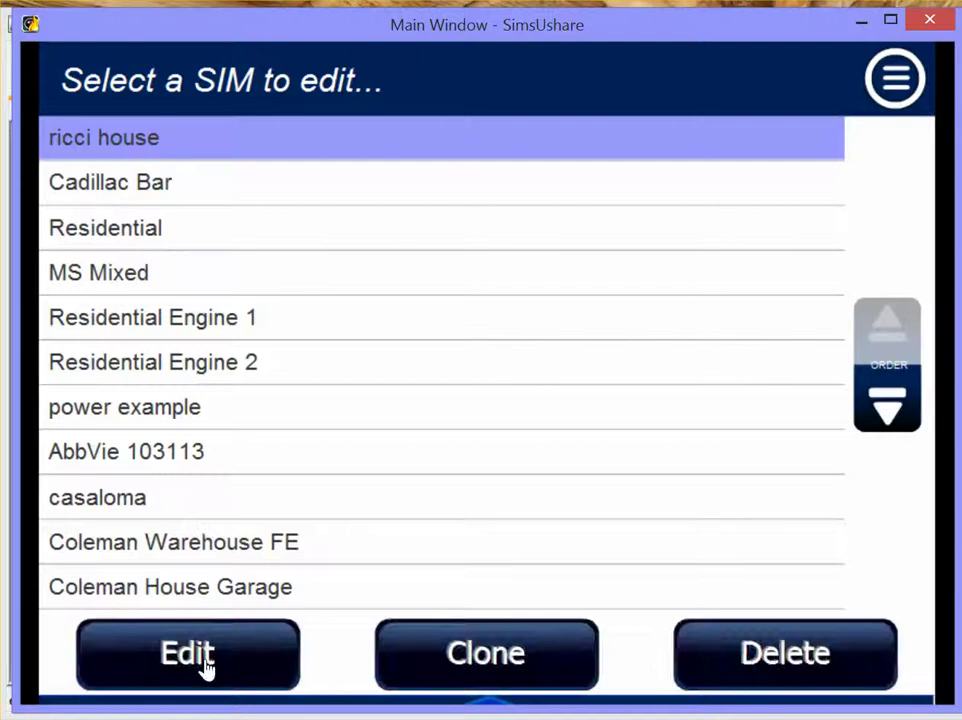
left_click(210, 666)
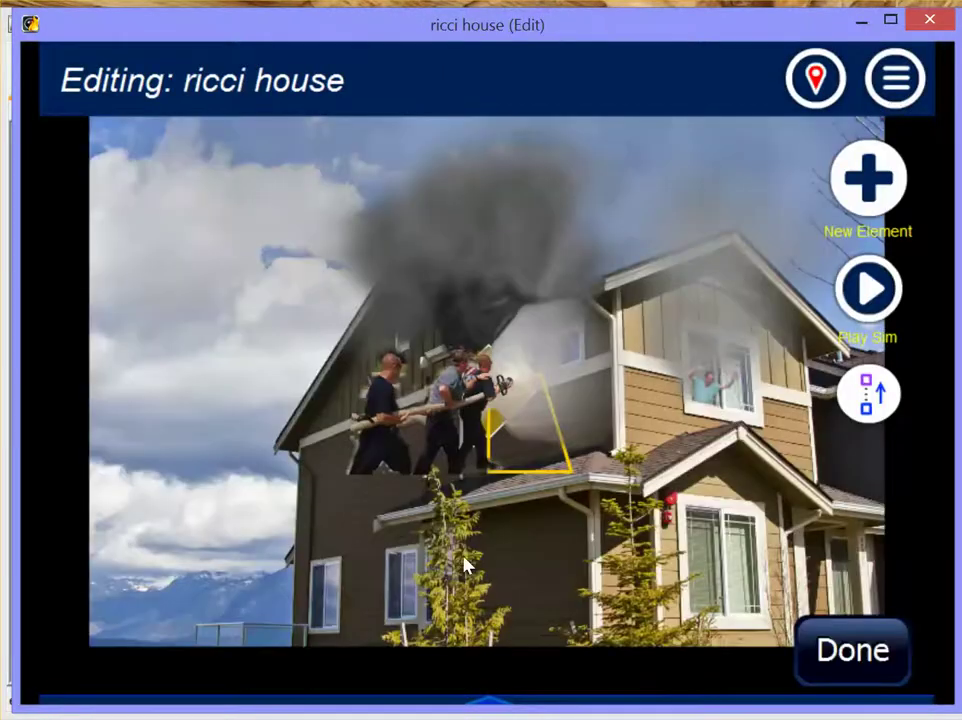
left_click(474, 449)
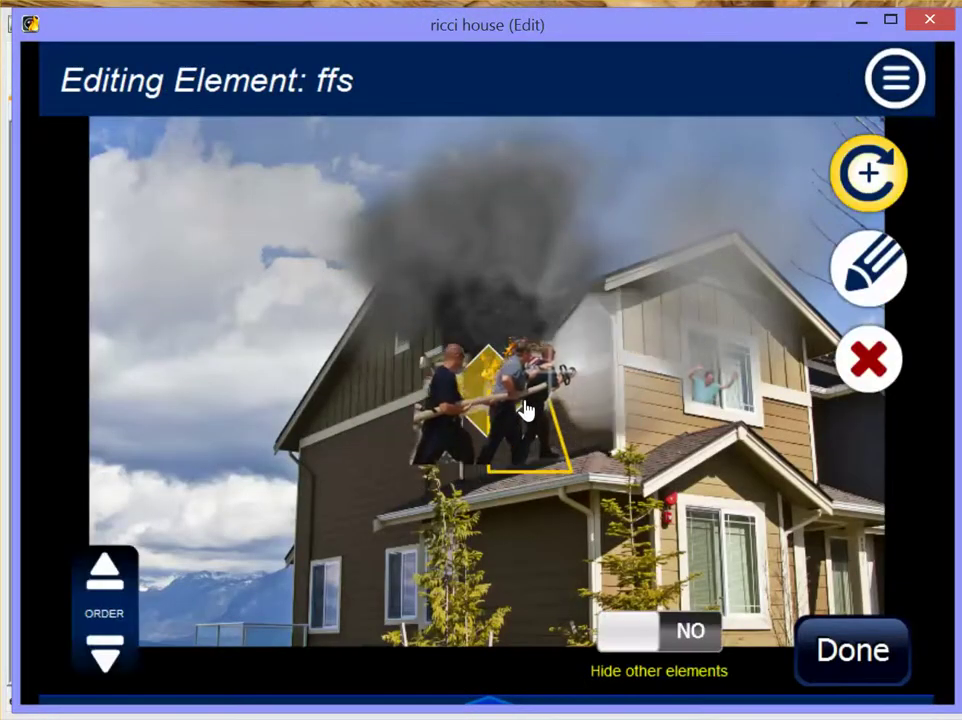
left_click_drag(476, 405, 395, 627)
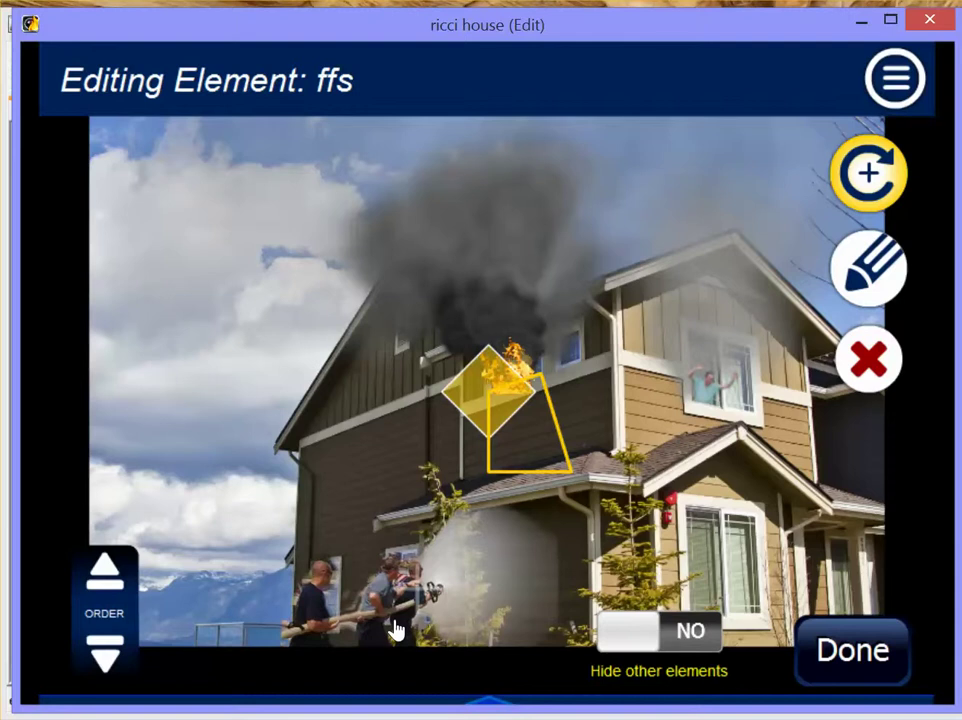
left_click(846, 645)
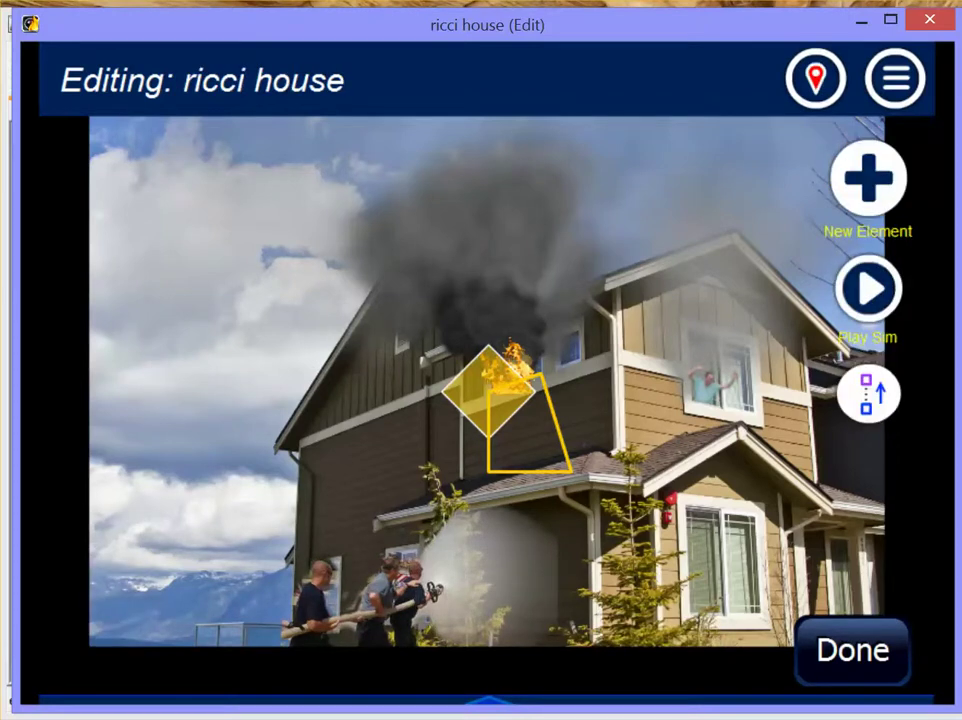
Switch to Notepad++, reload simdef.xml, set scaleX and scaleY of the ffs element to 0.65, and save the file.
key("alt+Tab")
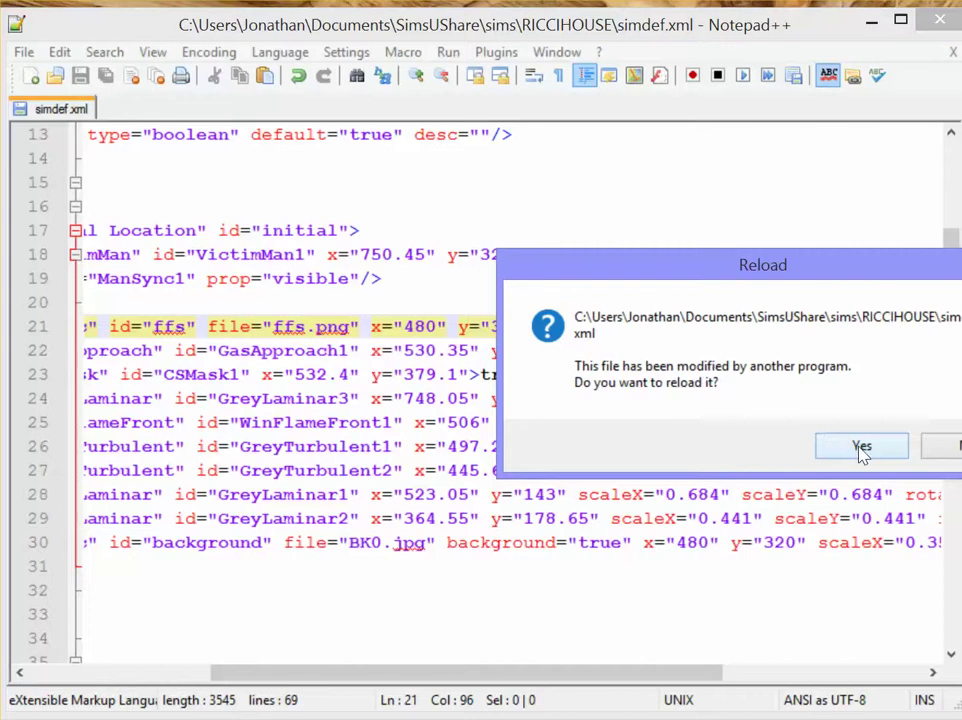
left_click(862, 448)
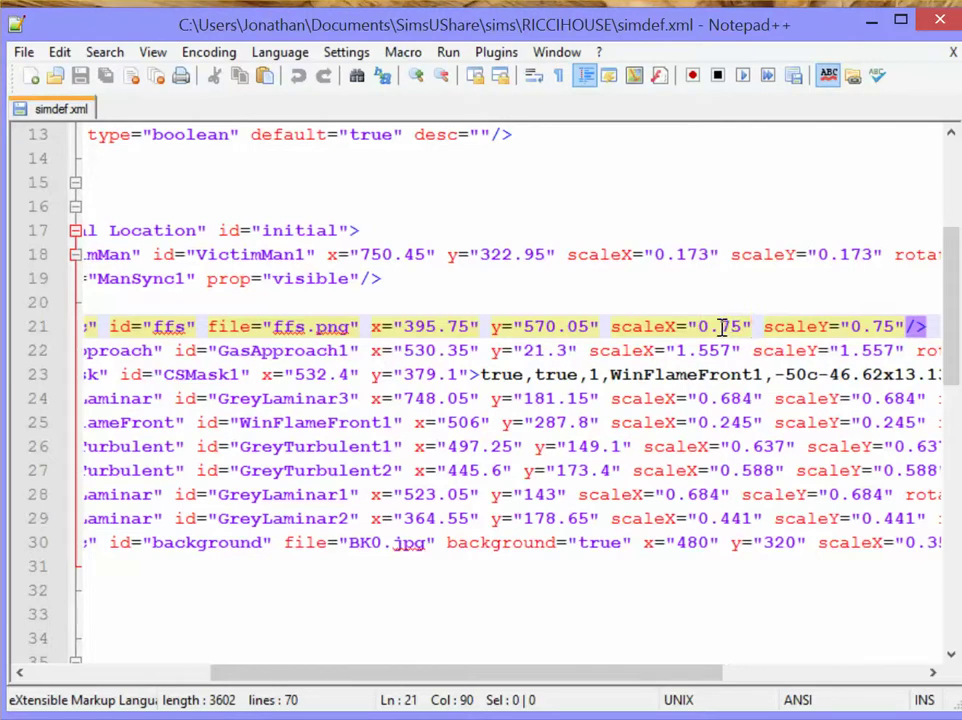
left_click_drag(722, 326, 733, 326)
type("6")
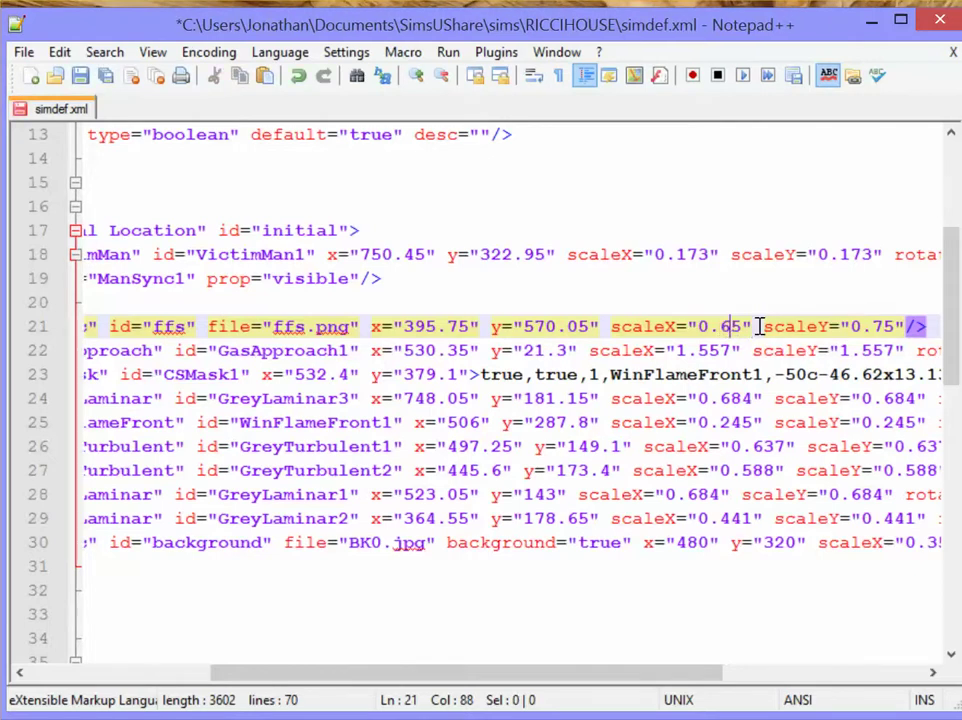
left_click(866, 326)
key("Delete")
type("6")
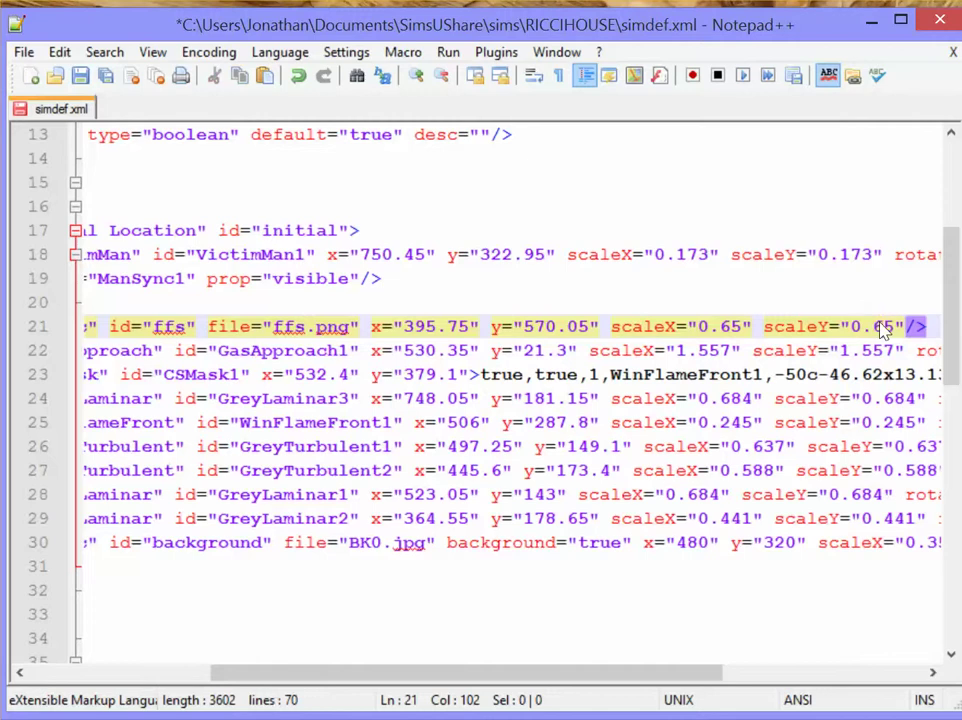
key("ctrl+s")
Back in SimsUshare, reopen the ricci house sim for editing and shift the ffs firefighters closer to the small tree beside the wall.
key("alt+Tab")
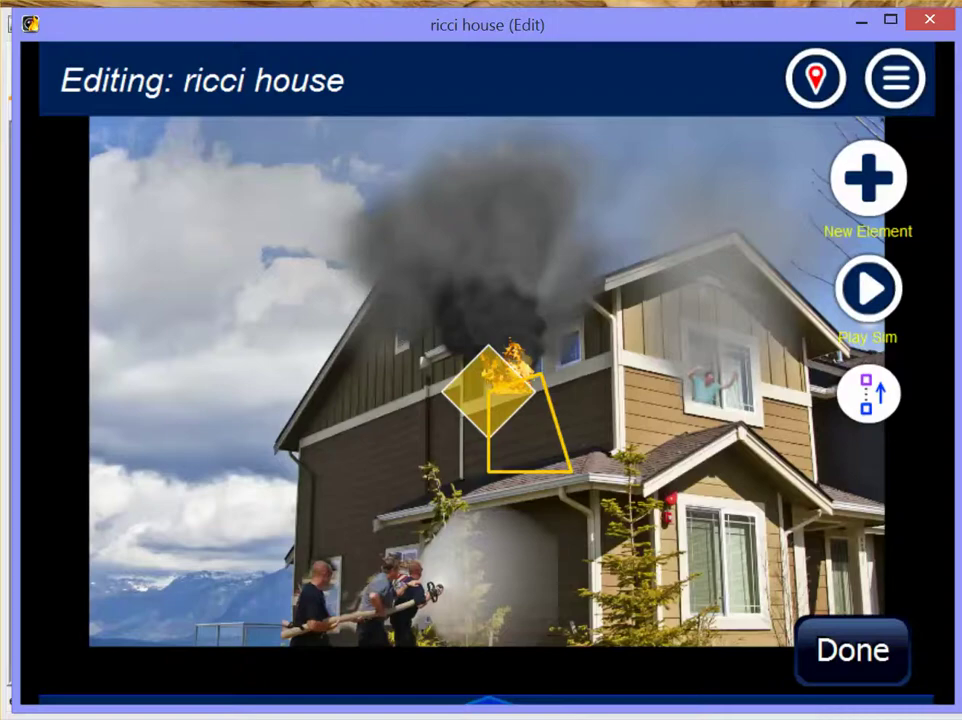
left_click(850, 659)
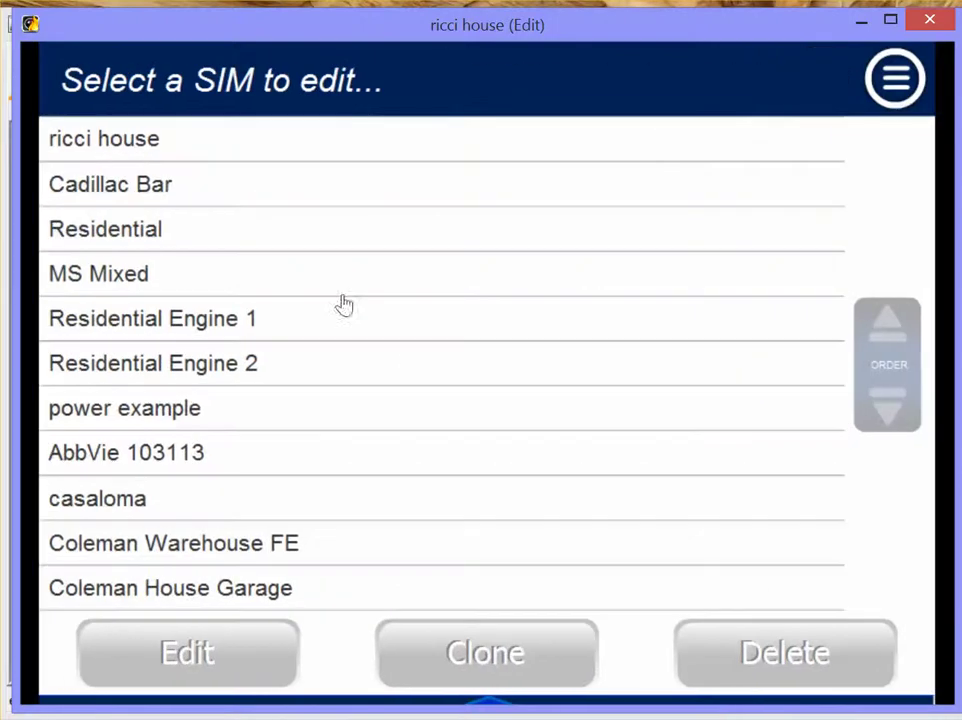
left_click(164, 141)
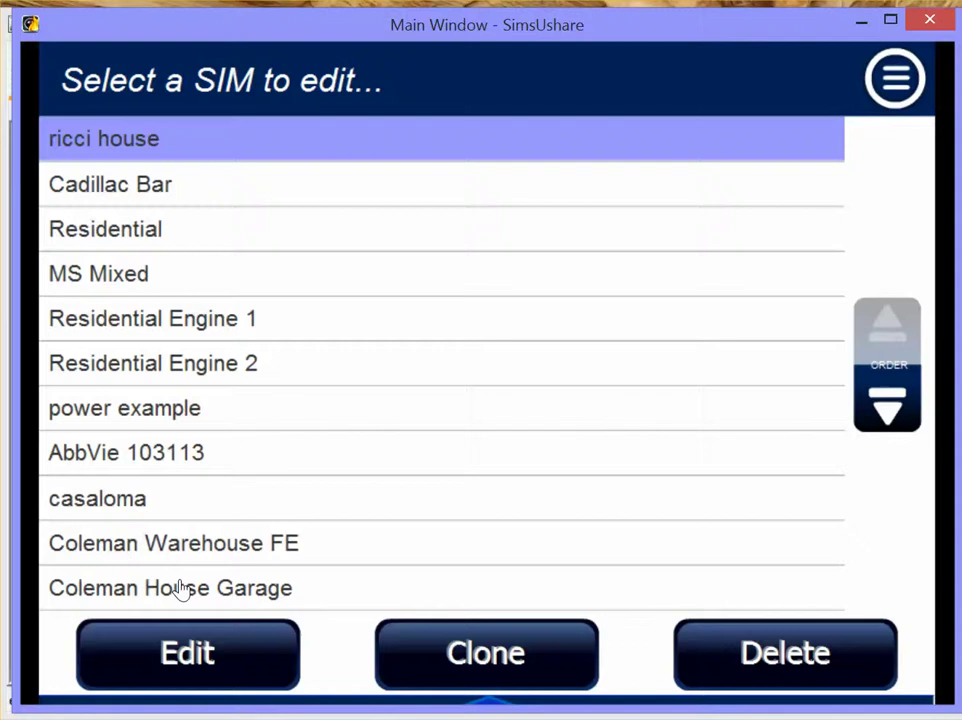
left_click(225, 651)
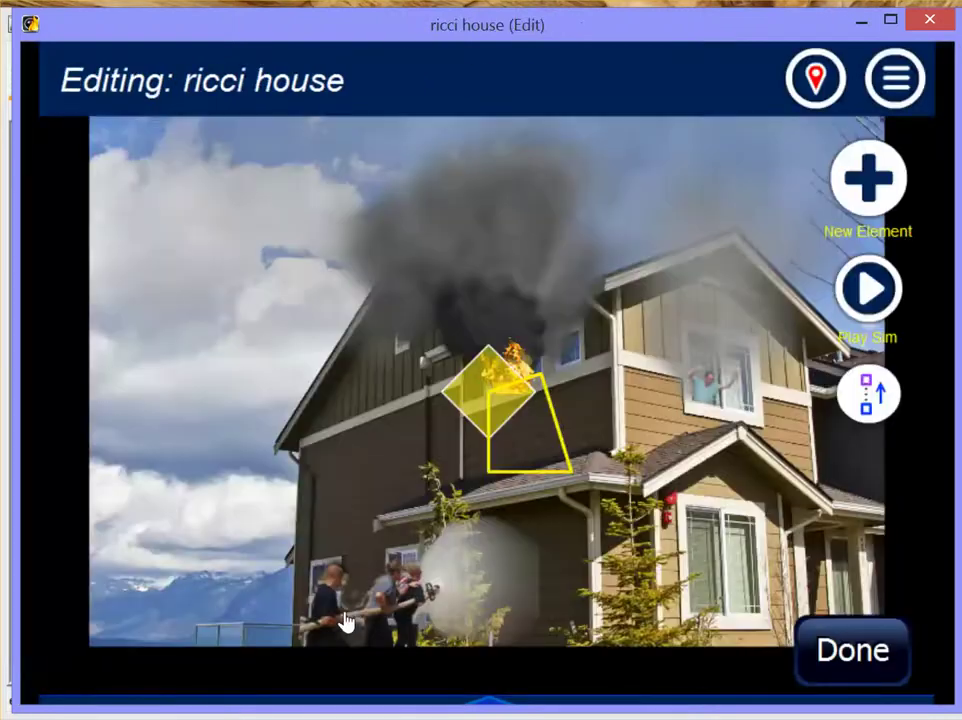
left_click(424, 610)
left_click_drag(424, 610, 458, 613)
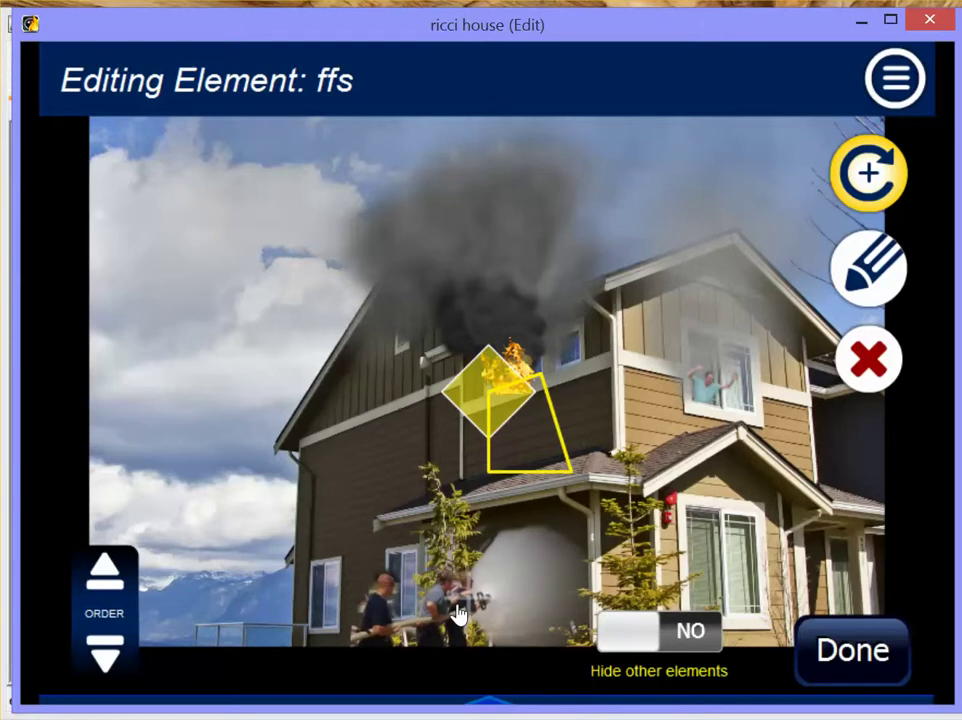
left_click(808, 640)
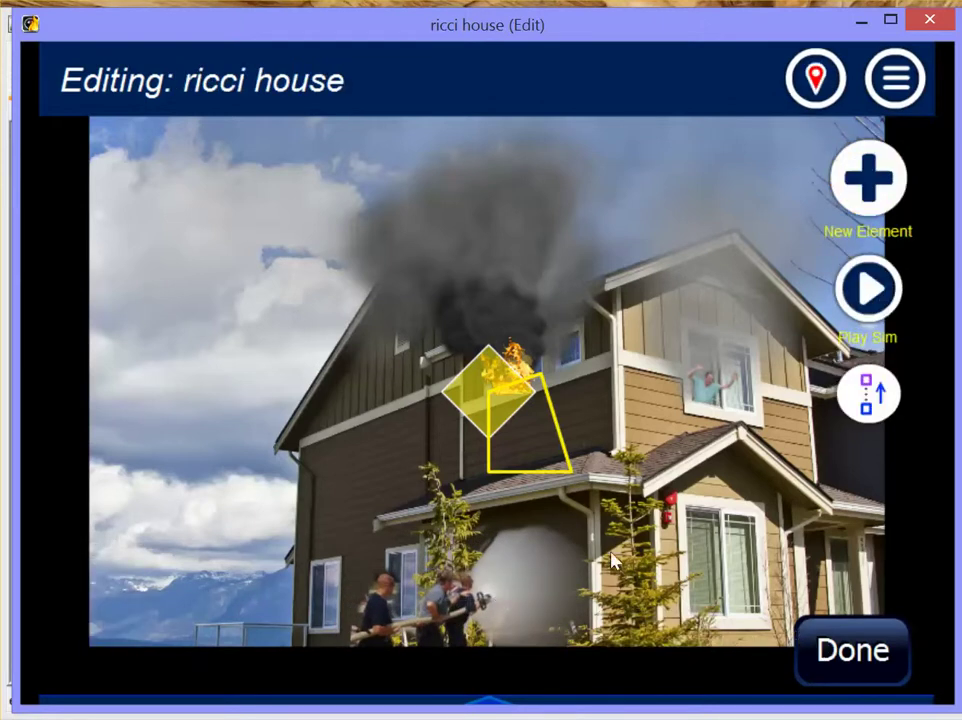
Add a Laminar smoke element to the sim, tilt it sideways and scale it down slightly.
left_click(872, 188)
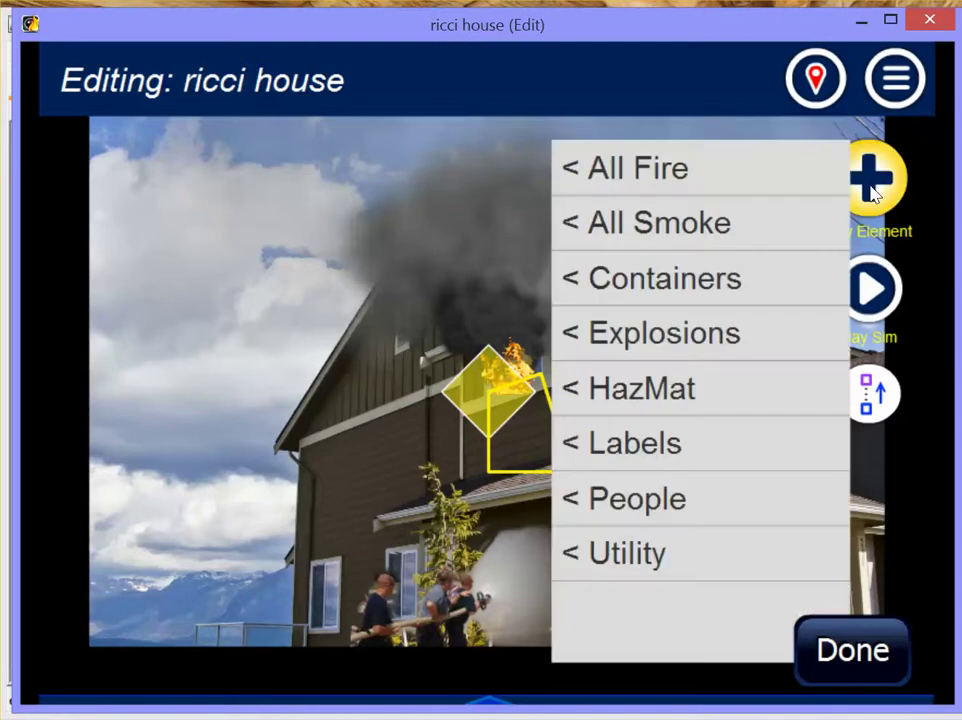
left_click(635, 225)
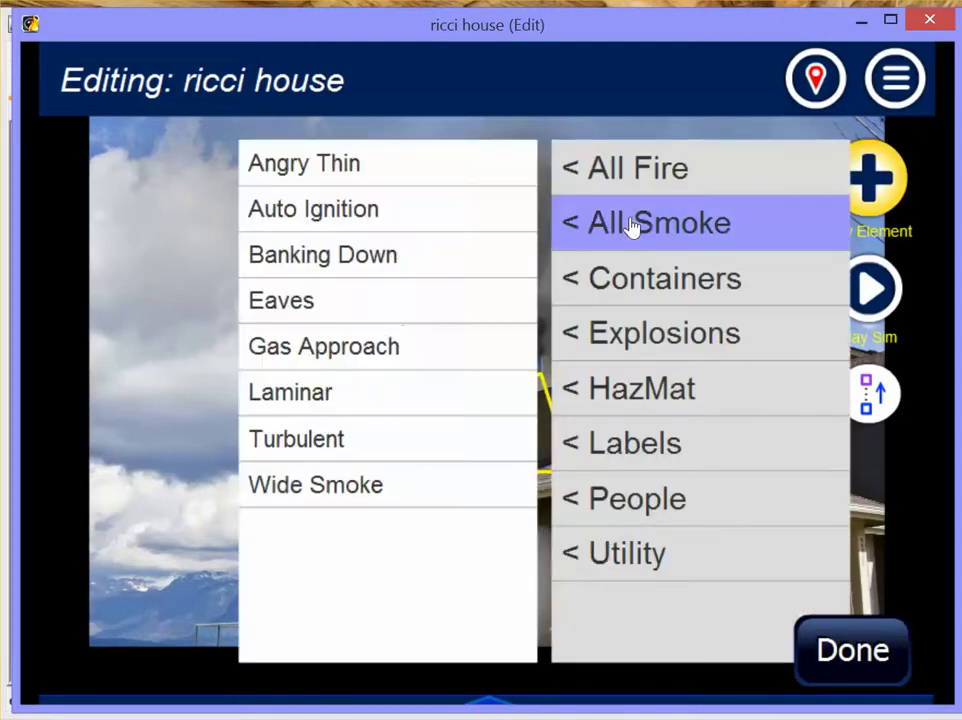
left_click(302, 393)
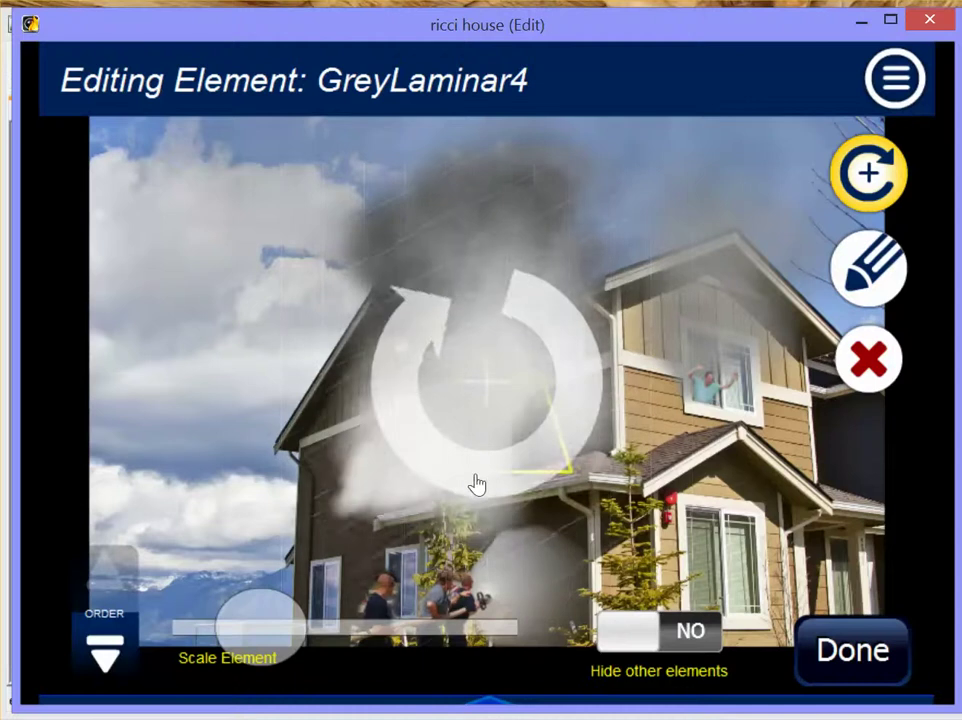
left_click_drag(462, 389, 354, 344)
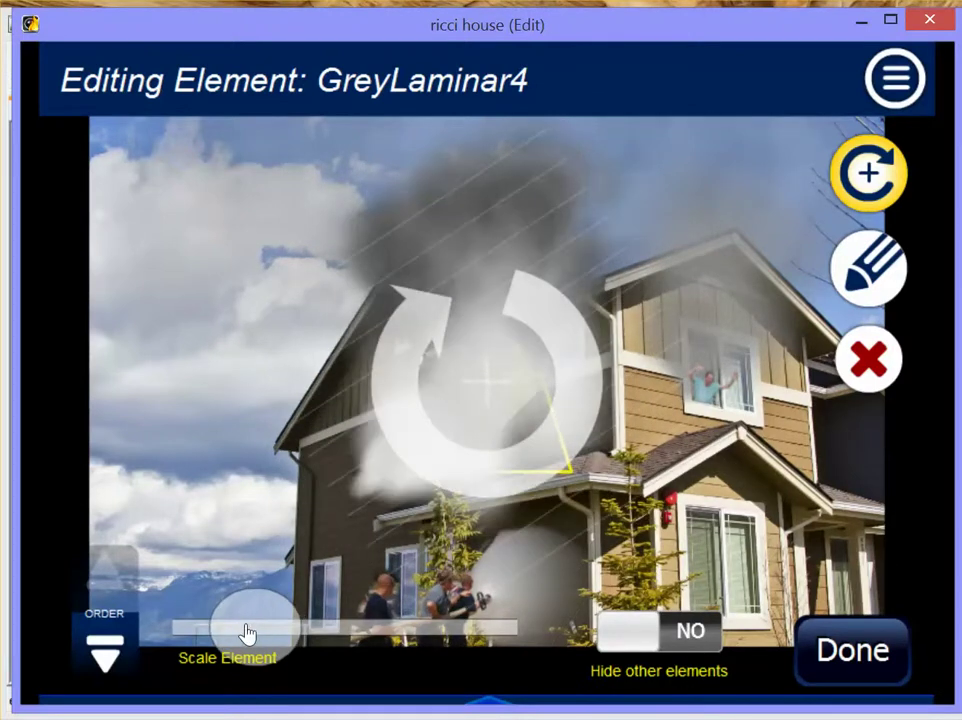
left_click_drag(247, 633, 232, 636)
Place the new Laminar smoke over the firefighters' water spray, adjust its rotation, and lower it one level in the element order.
mouse_move(423, 404)
left_mouse_down()
mouse_move(494, 471)
mouse_move(508, 551)
mouse_move(540, 568)
left_mouse_up()
left_click_drag(643, 566, 522, 586)
left_click(102, 655)
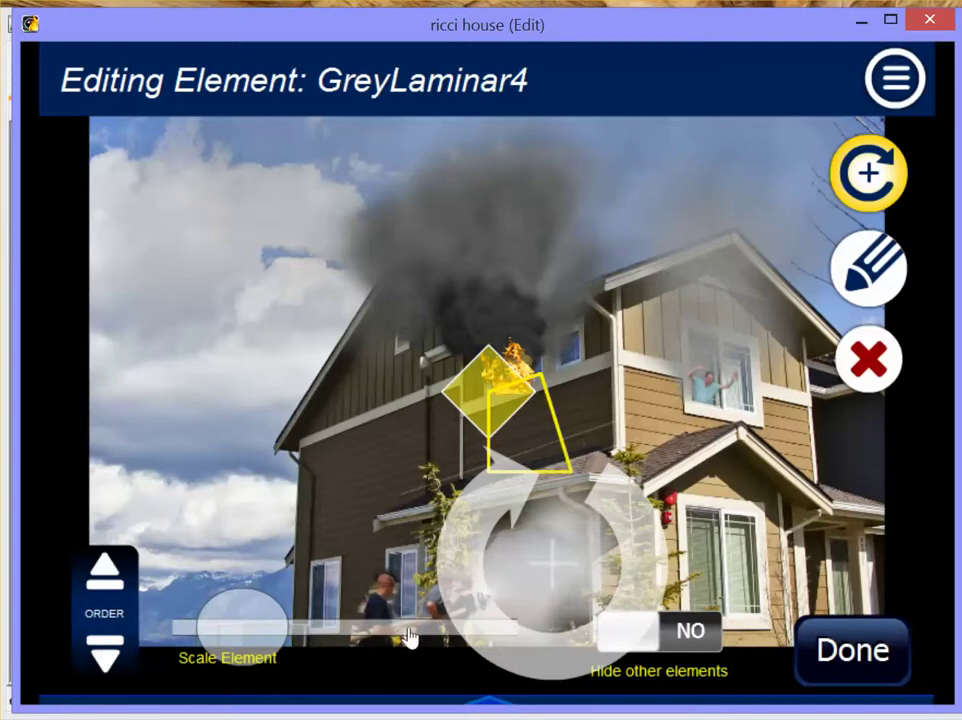
left_click(852, 651)
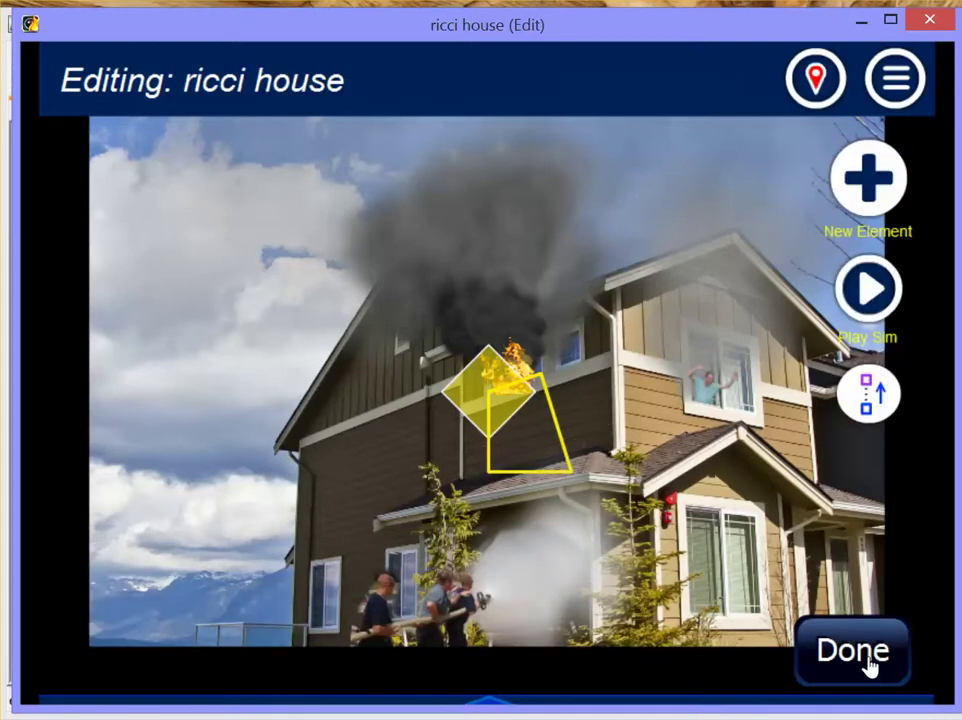
Cycle through the element candidates to the Laminar smoke over the water spray and raise its speed to the maximum.
left_click(452, 604)
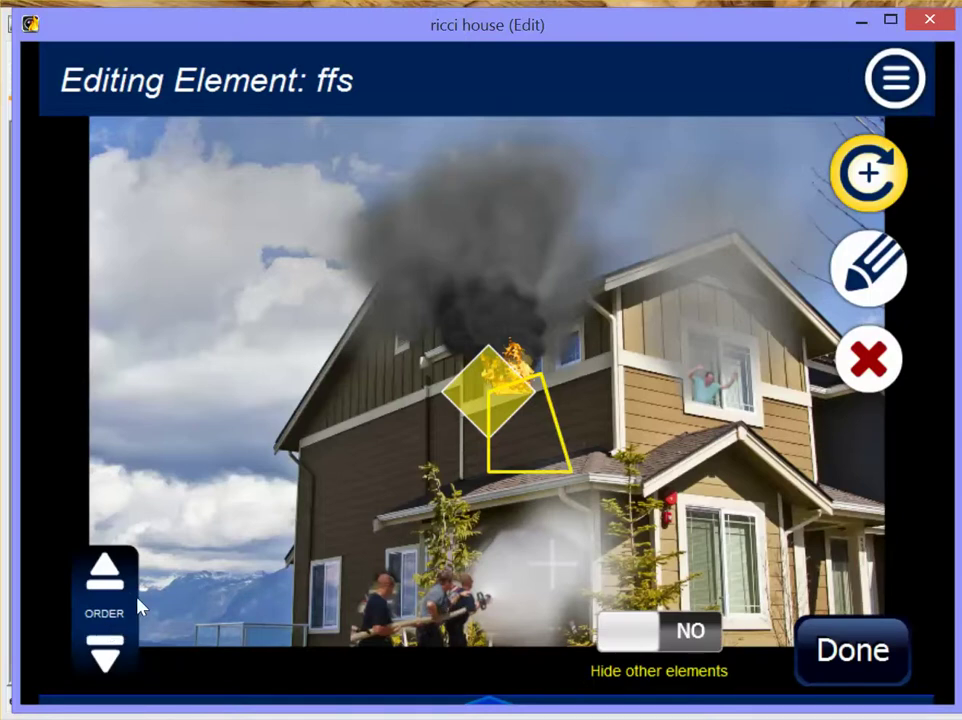
left_click(845, 651)
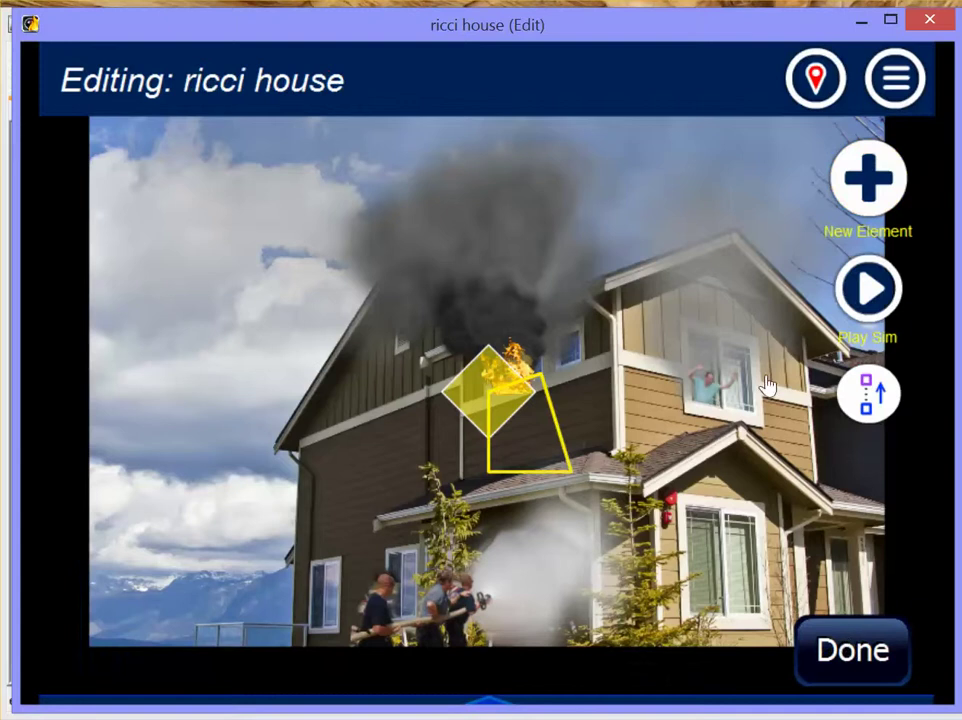
left_click(868, 400)
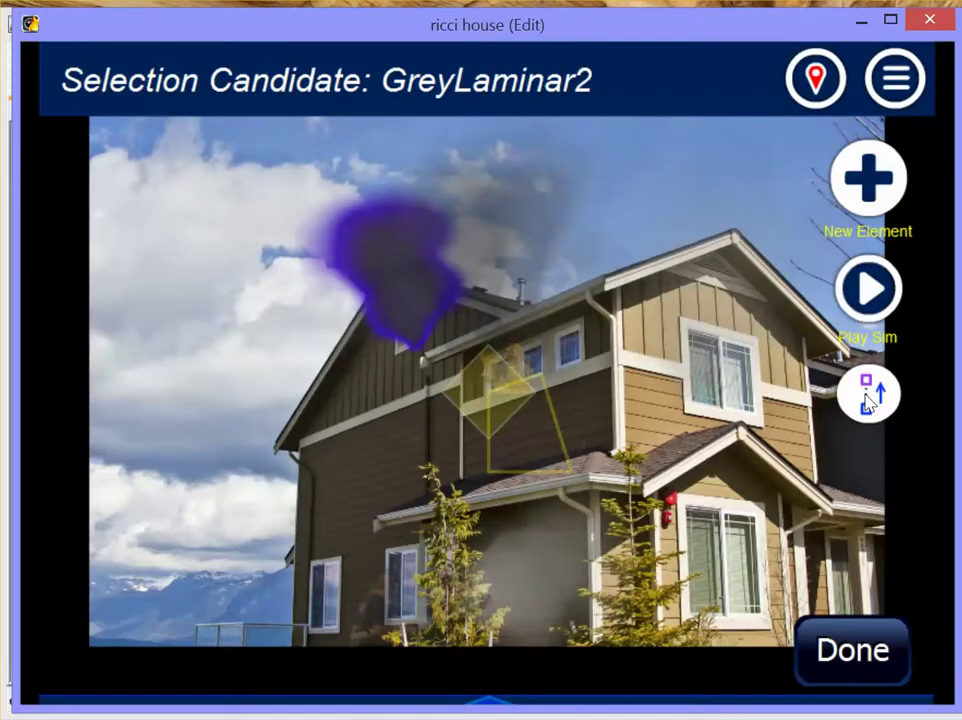
left_click(868, 400)
left_click(868, 400)
left_click(868, 400)
left_click(868, 400)
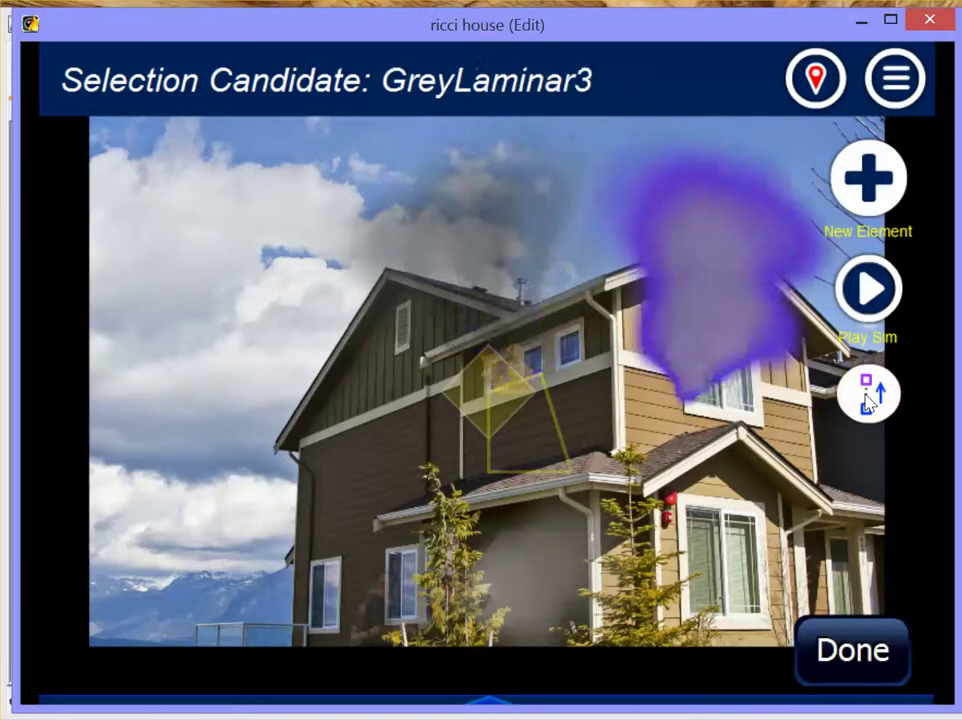
left_click(868, 400)
left_click(868, 400)
left_click(868, 400)
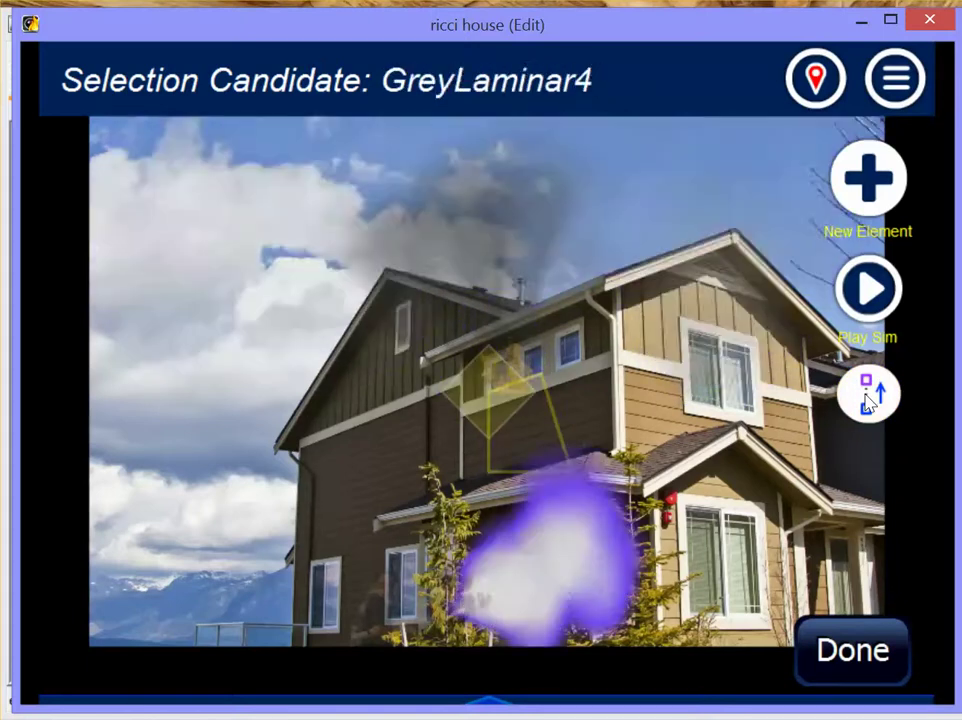
left_click(533, 596)
left_click(868, 268)
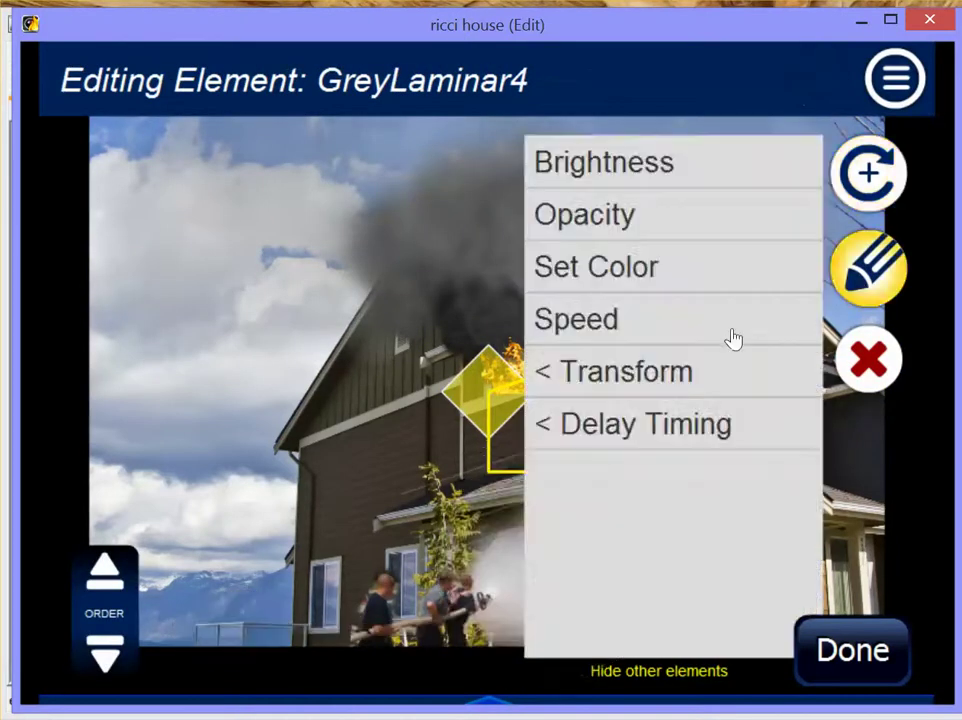
left_click(604, 326)
left_click_drag(279, 625, 575, 640)
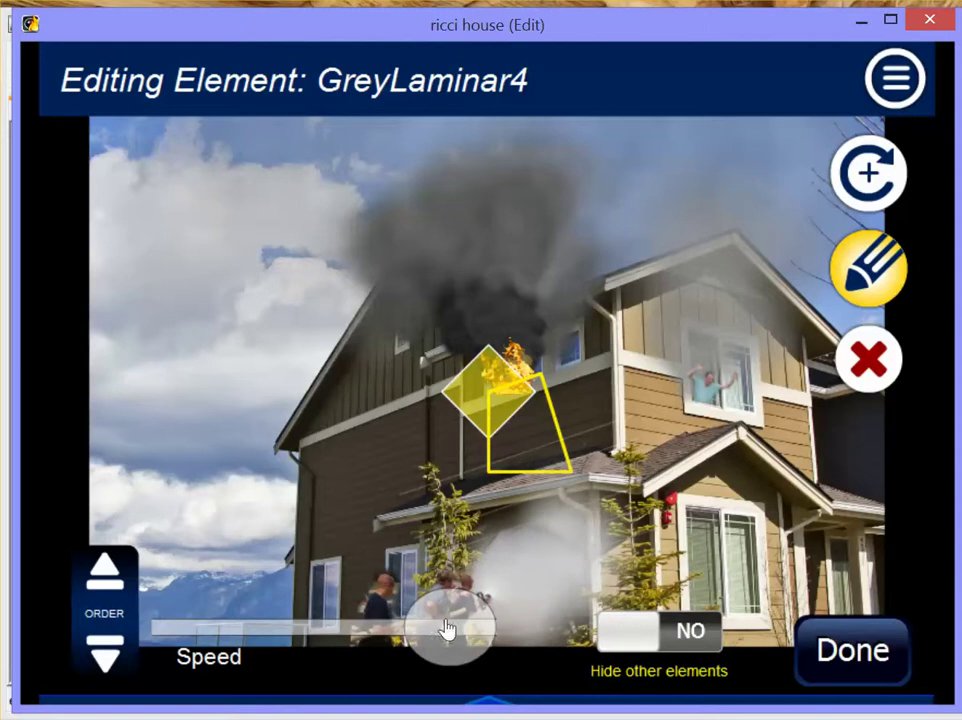
Fine-tune the placement of the spray's Laminar smoke and make it slightly narrower with the Narrow/Widen transform.
left_click(858, 186)
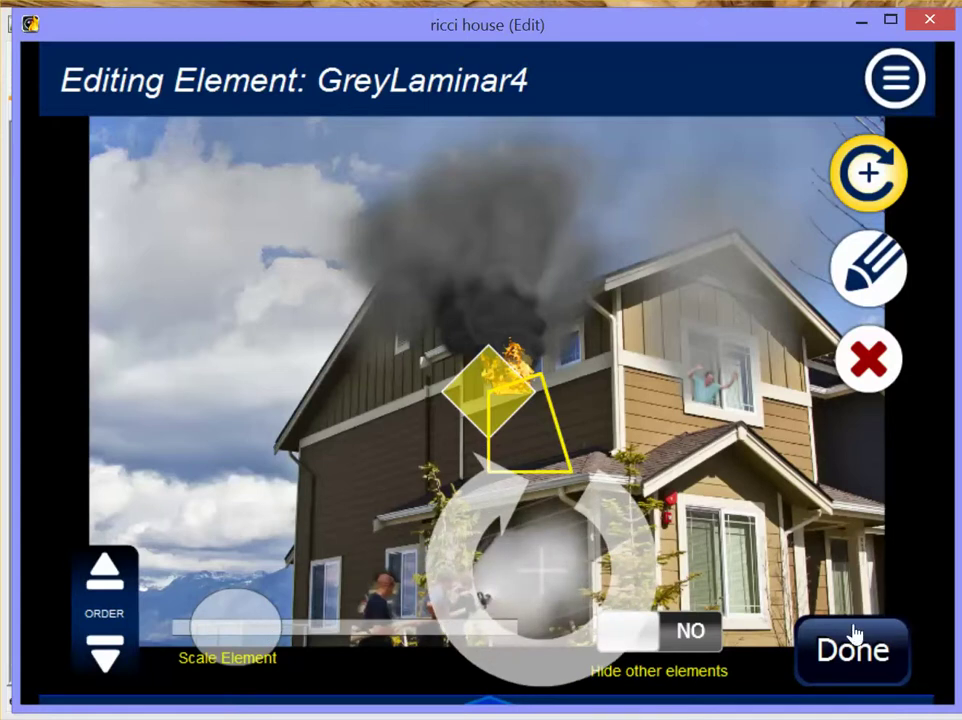
left_click(876, 288)
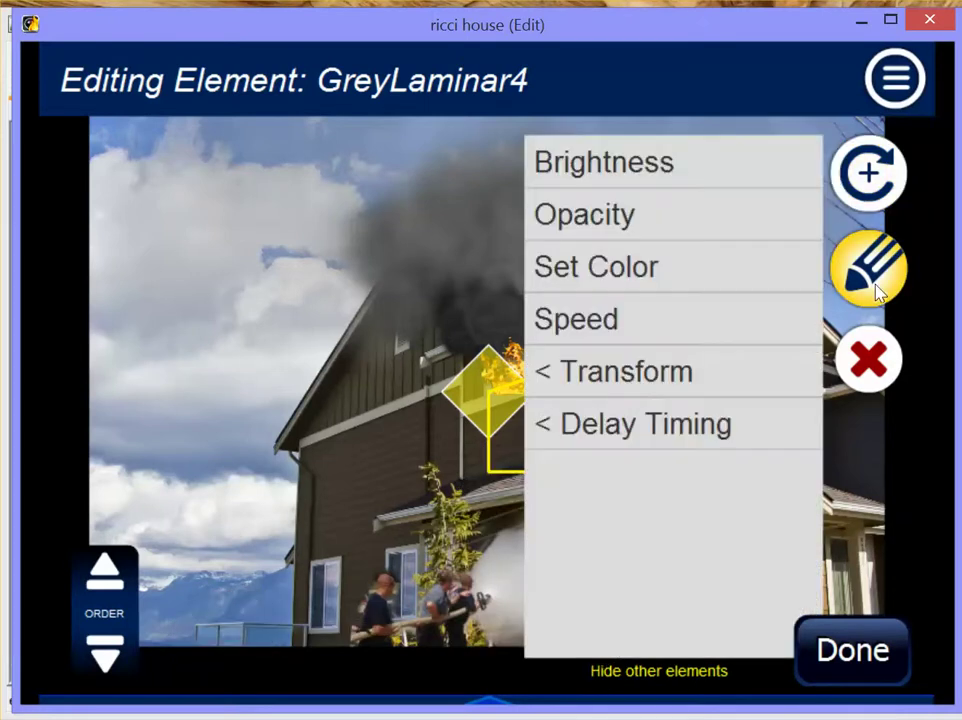
left_click(652, 380)
left_click(268, 256)
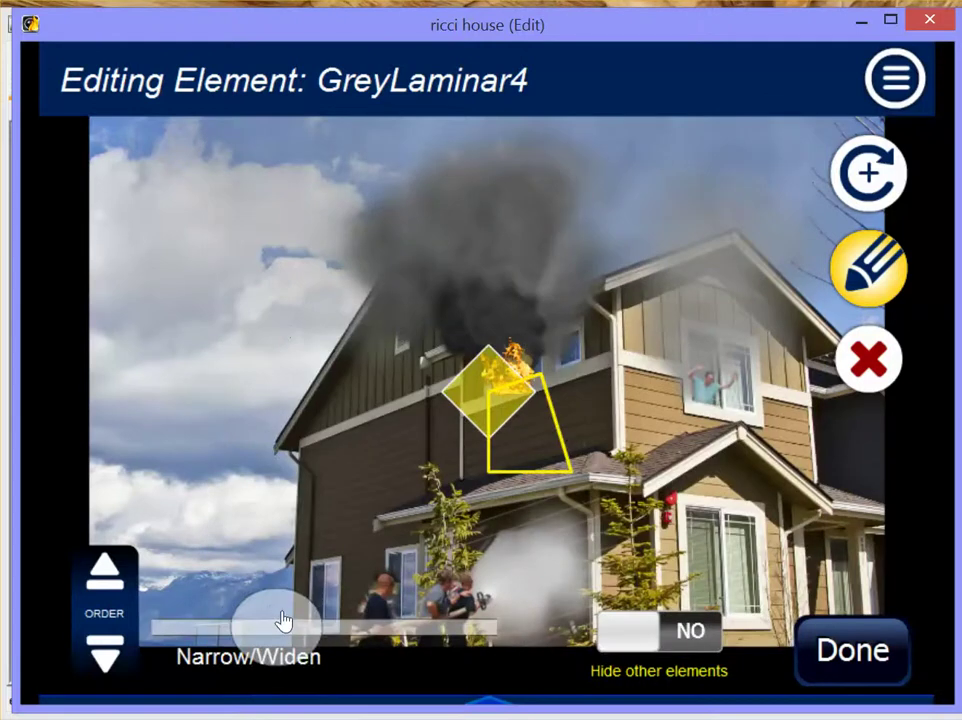
left_click_drag(286, 623, 253, 623)
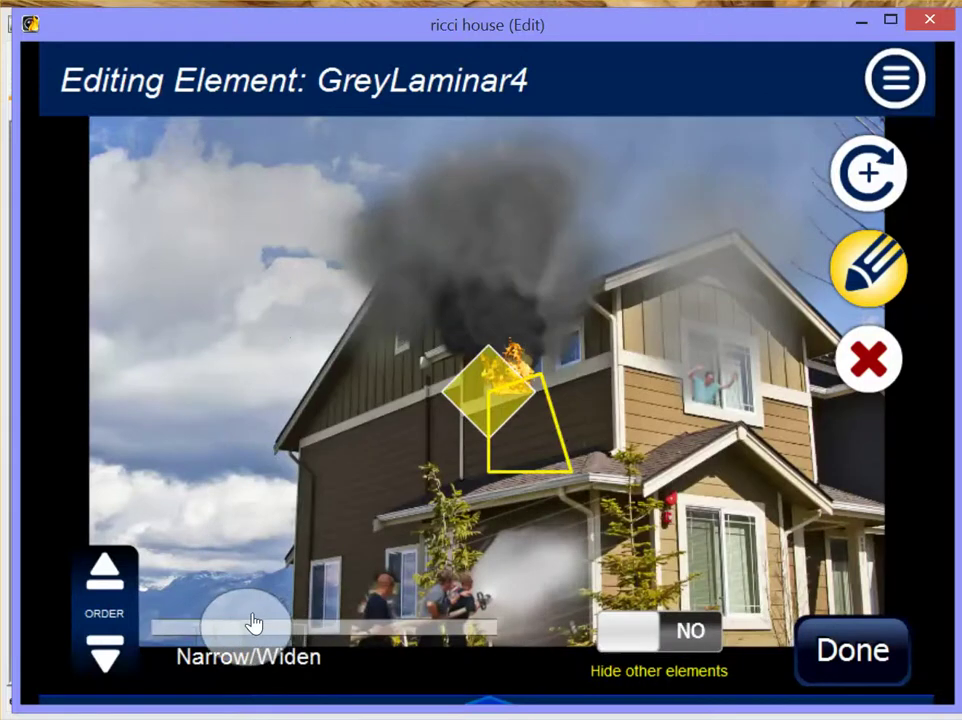
left_click(856, 628)
Play the ricci house sim and toggle the victim in the upper window off and back on.
left_click(868, 290)
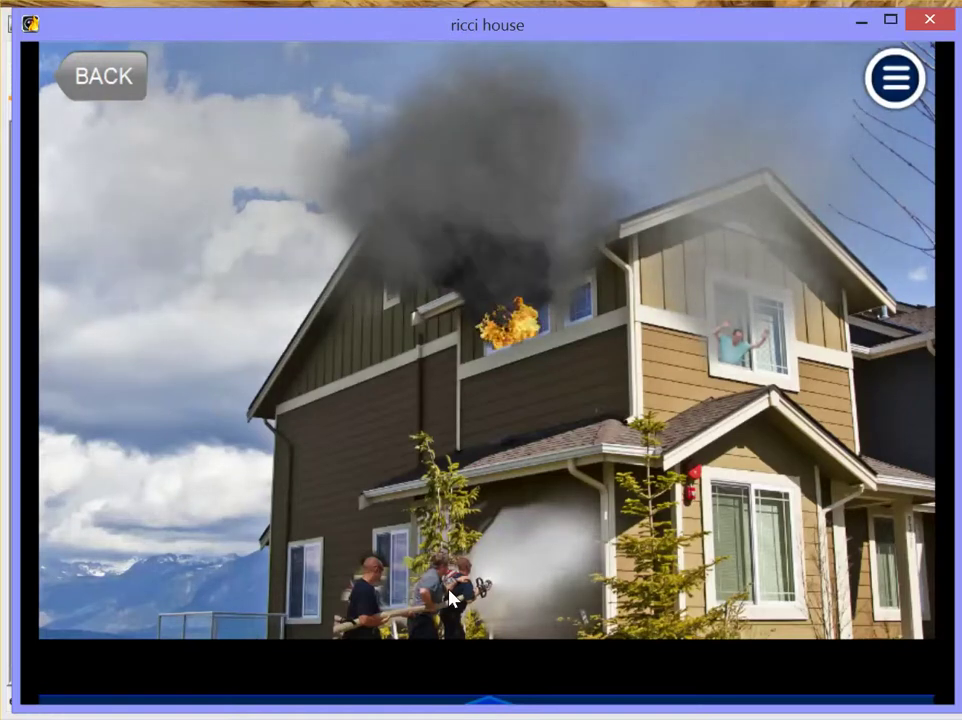
left_click(742, 356)
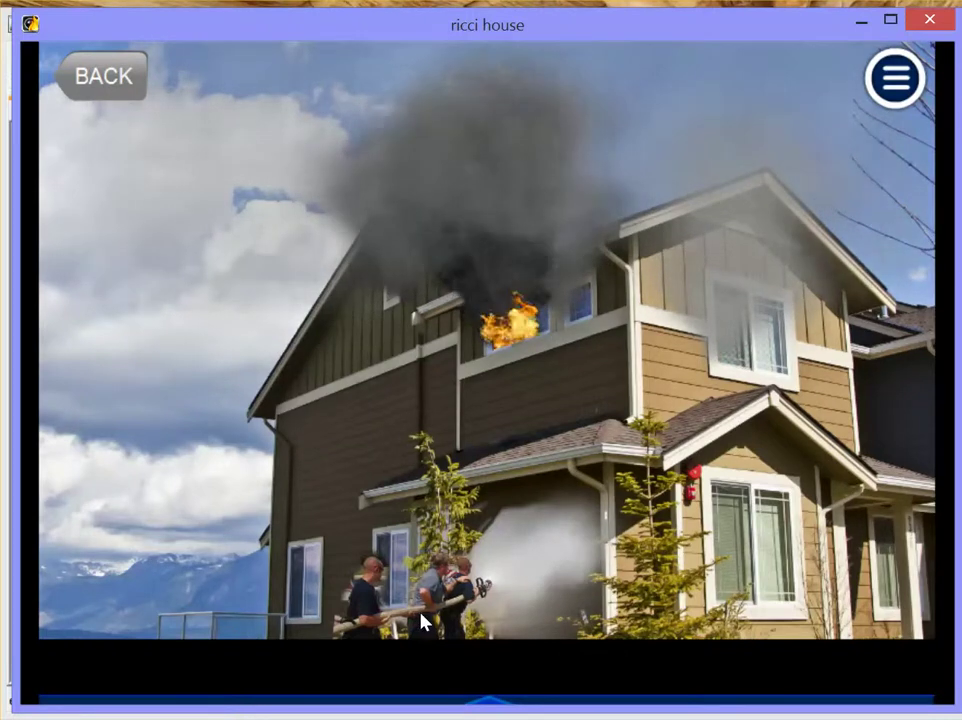
left_click(744, 358)
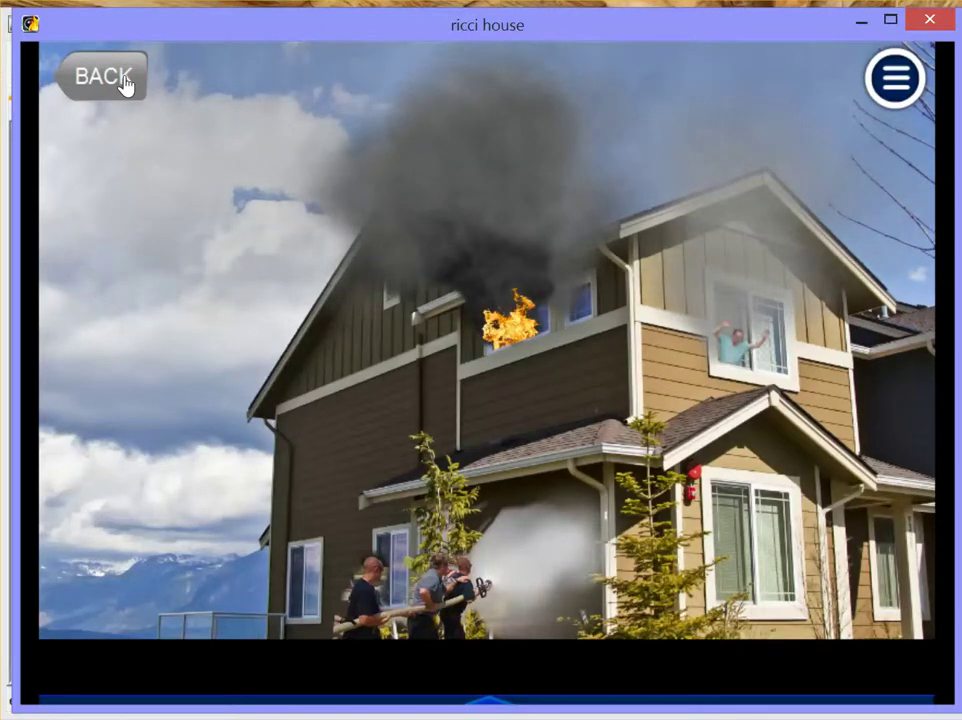
Return from the playing sim to editing and add a General Duty Metal container as a new element.
left_click(123, 85)
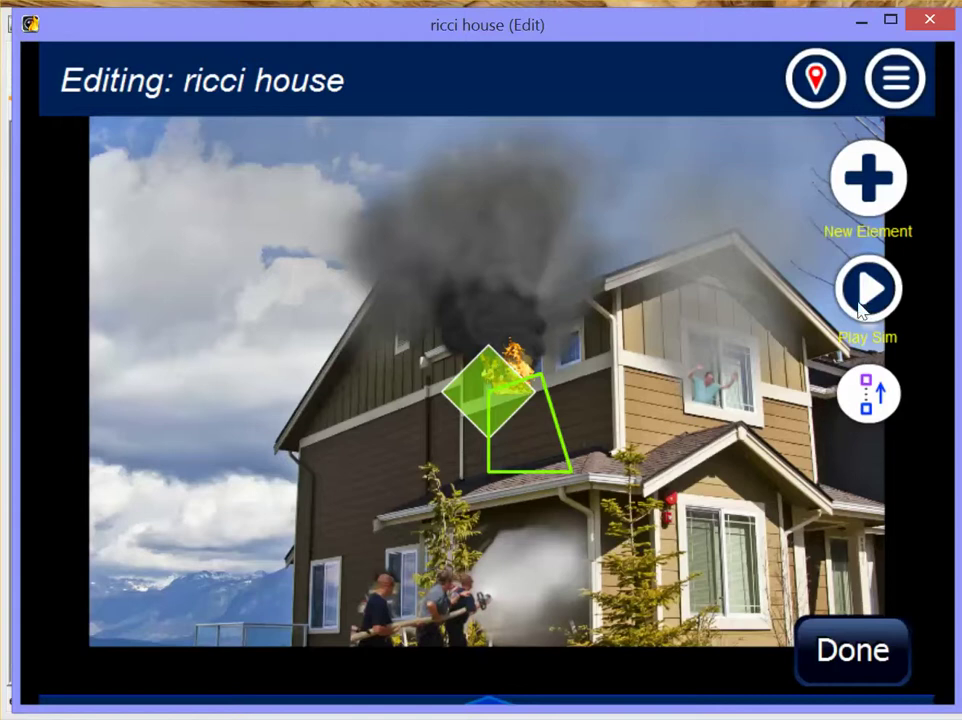
left_click(870, 180)
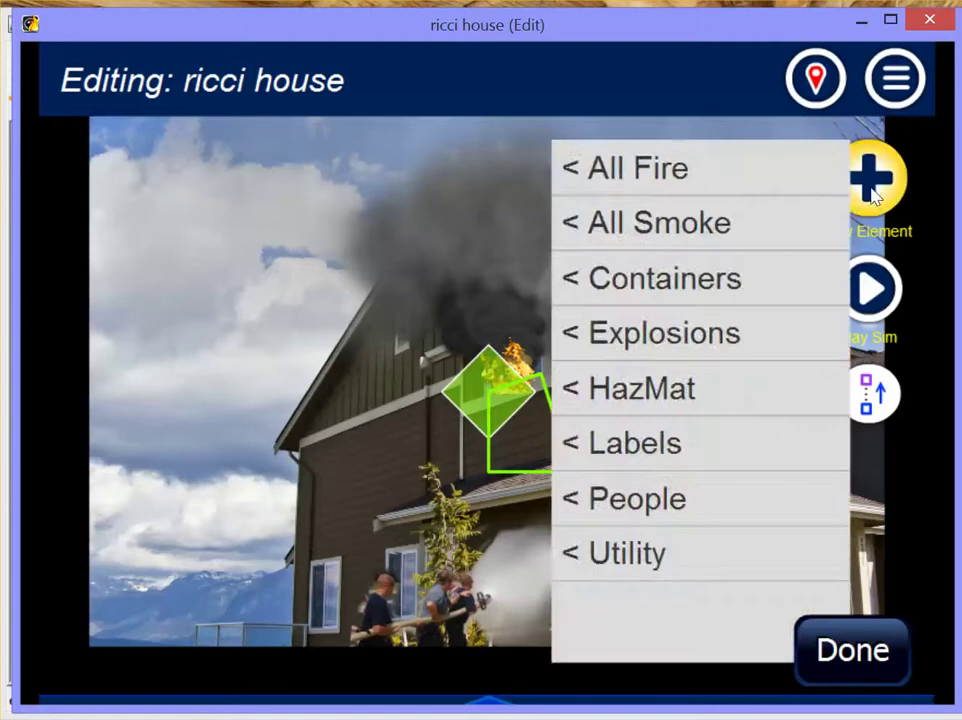
left_click(624, 503)
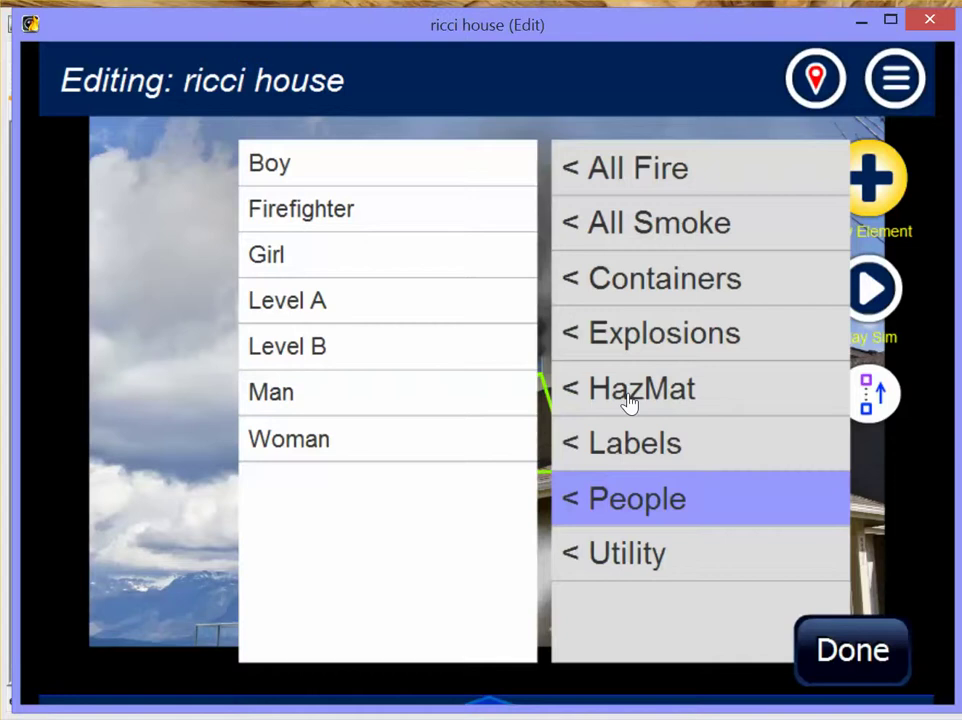
left_click(645, 275)
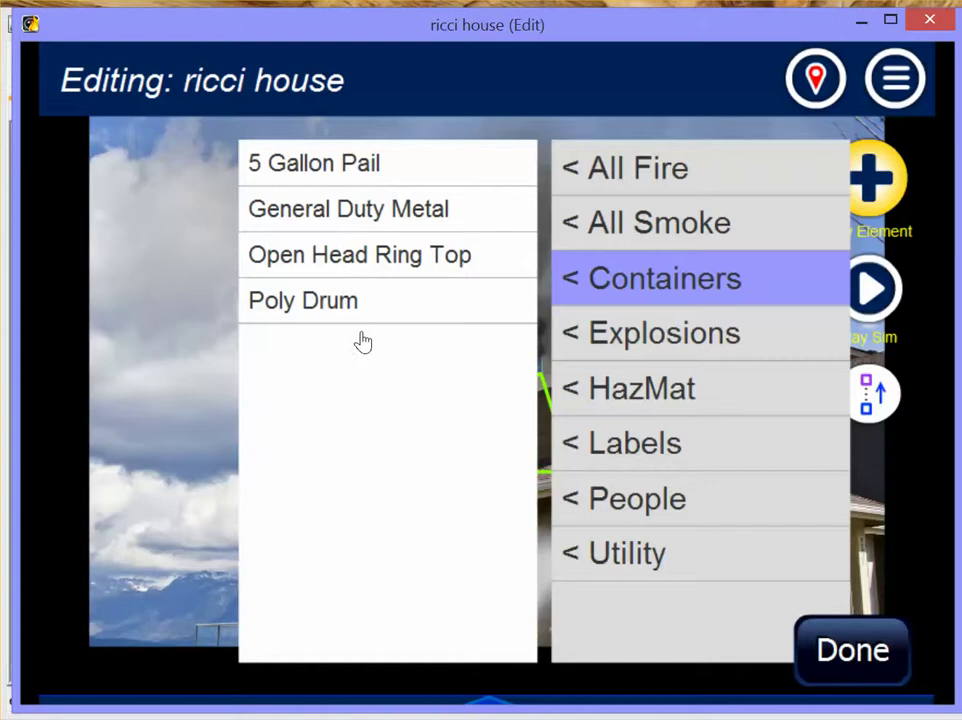
left_click(368, 222)
left_click(494, 401)
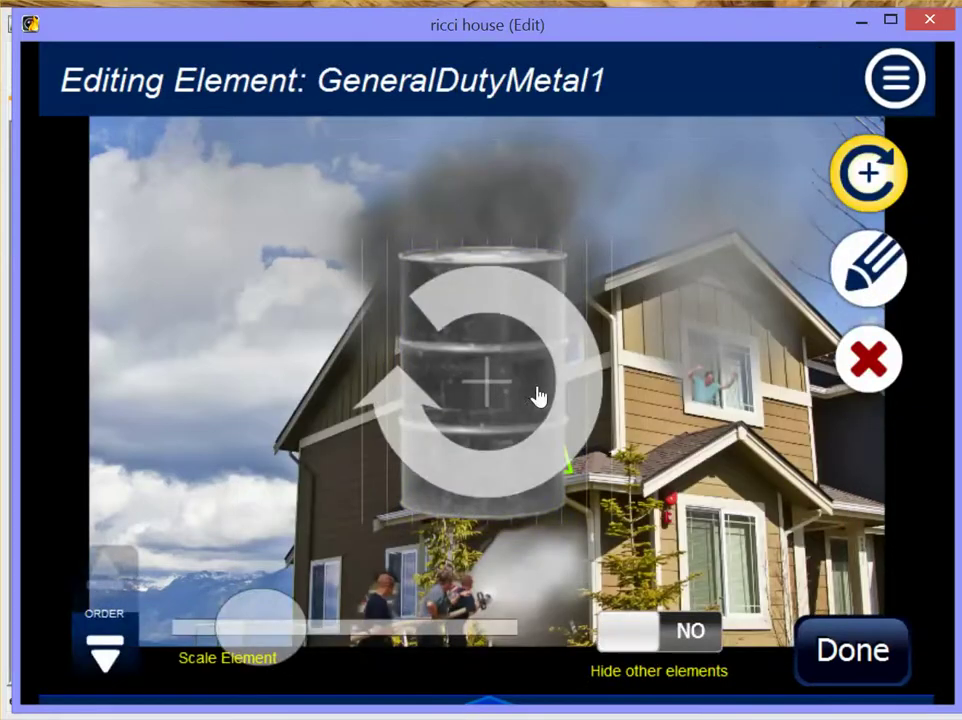
Rotate the metal drum onto its side and fit it, scaled down, over the firefighters.
left_click_drag(563, 414, 467, 472)
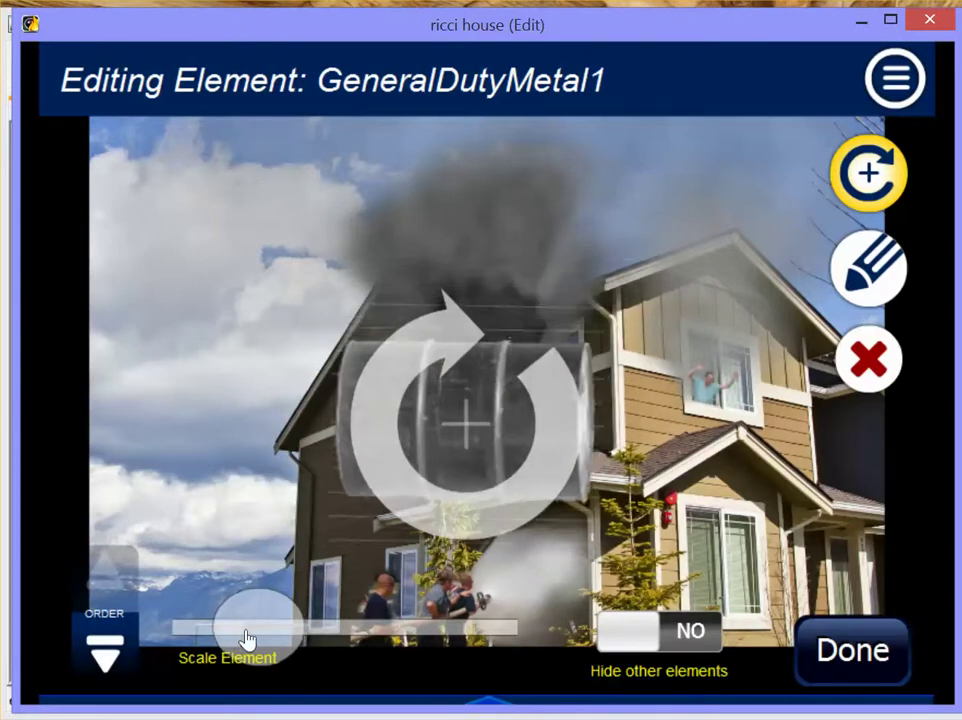
left_click_drag(247, 638, 225, 644)
left_click_drag(459, 449, 429, 636)
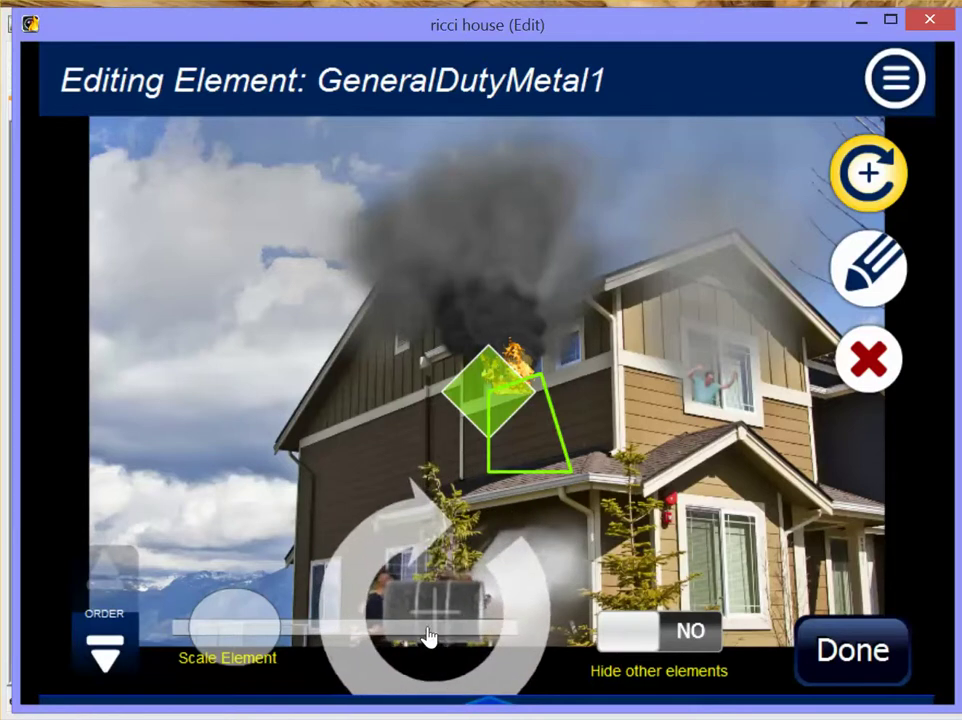
Check the drum's Sync variable in its tap control options, and play the sim to test toggling the drum at the firefighters.
left_click(875, 306)
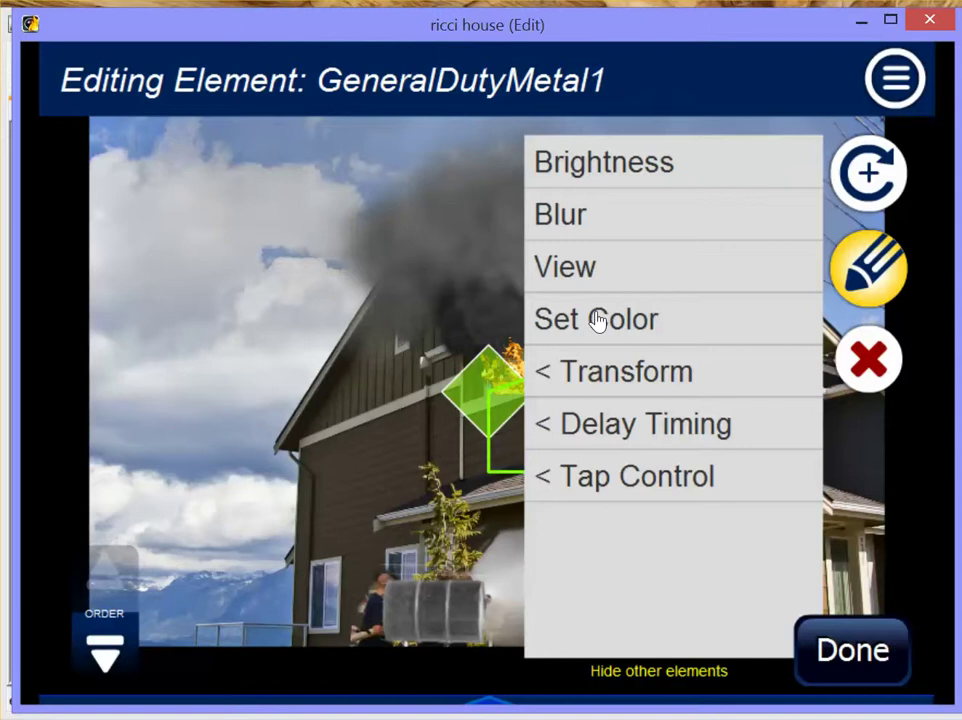
left_click(583, 479)
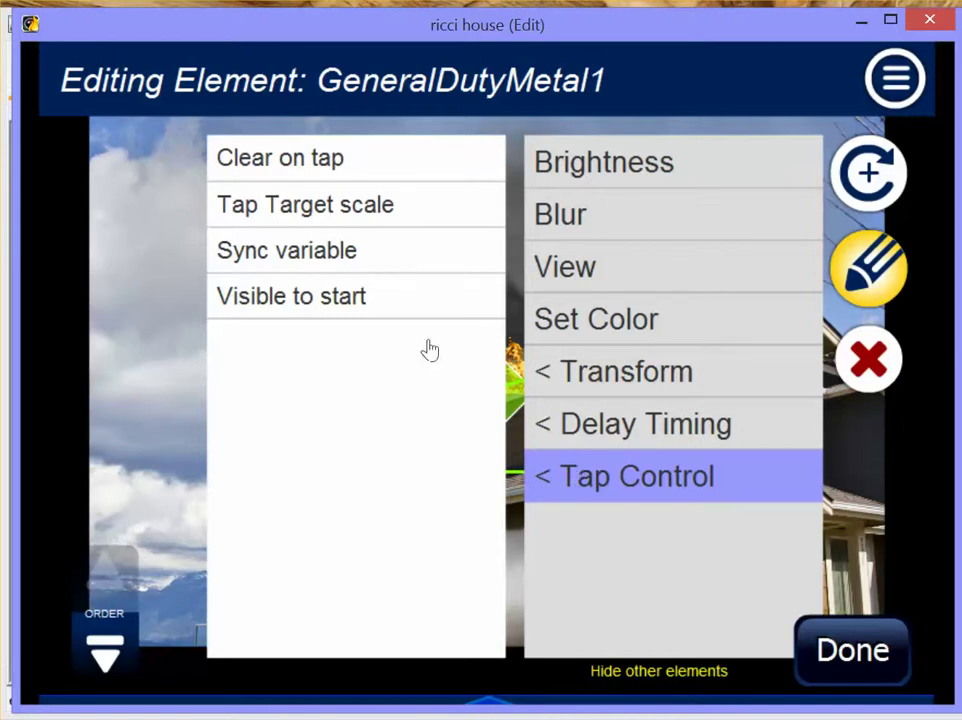
left_click(330, 250)
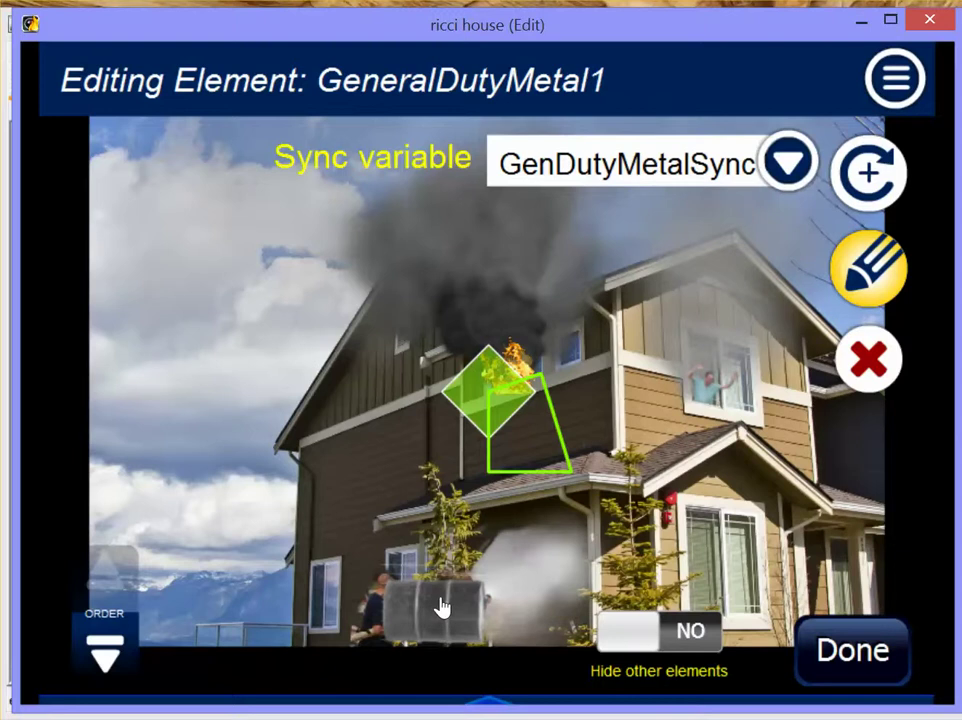
left_click(852, 650)
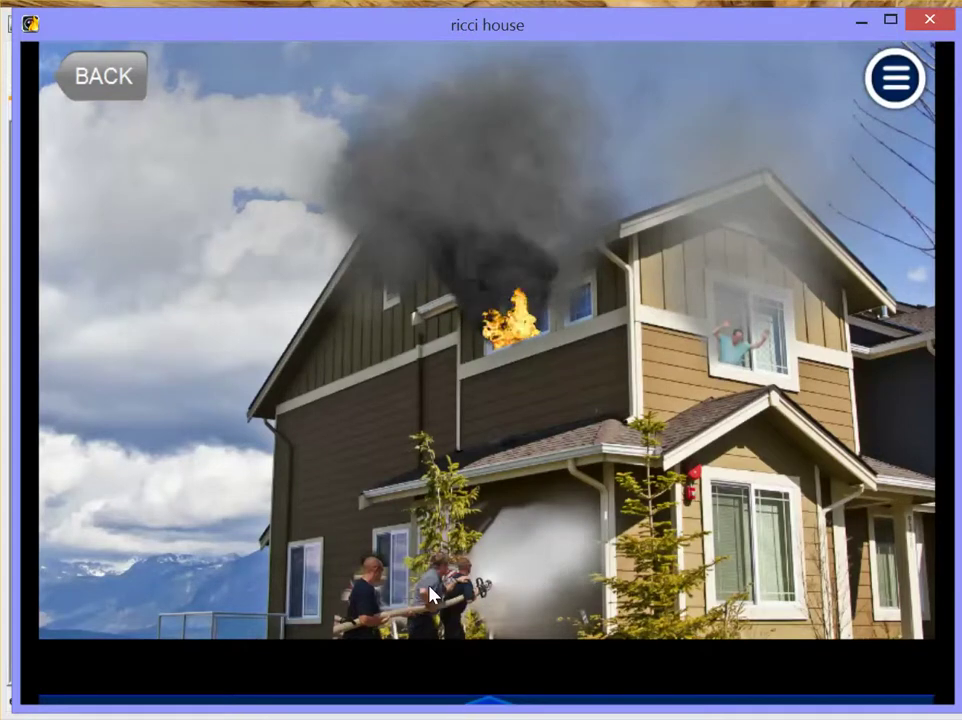
left_click(447, 601)
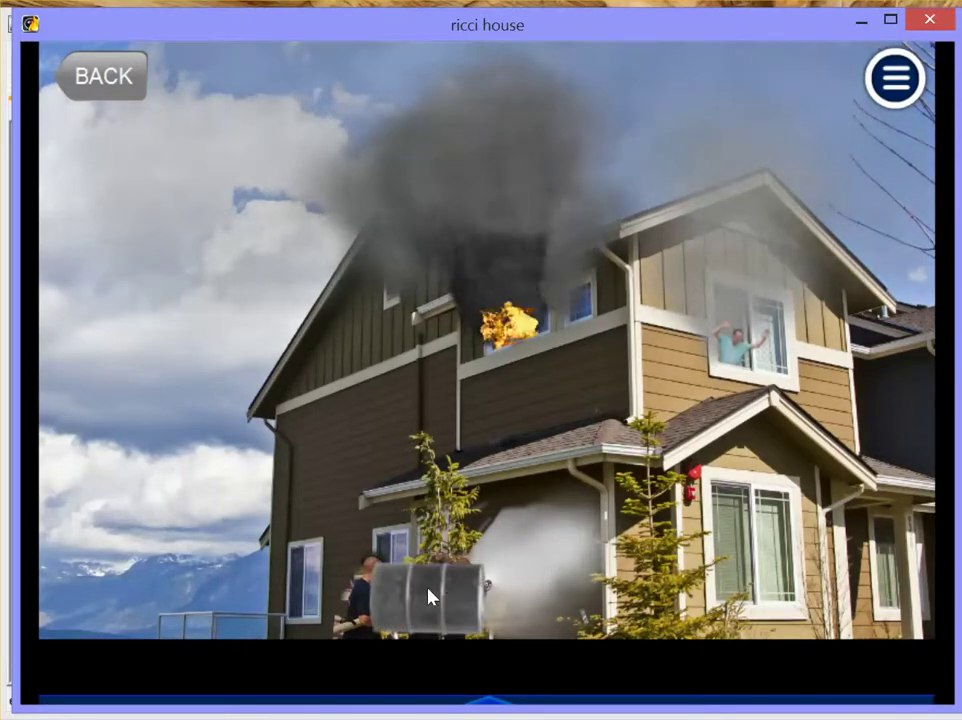
Return to editing the sim and lower the drum in the element order until it sits behind the firefighters.
left_click(112, 94)
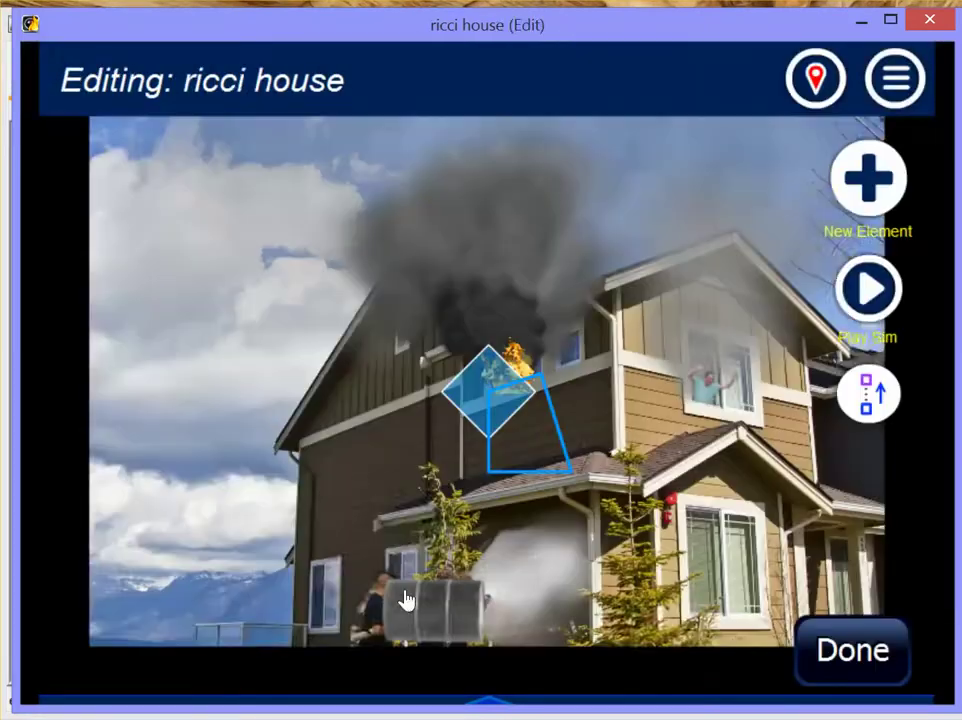
left_click(427, 607)
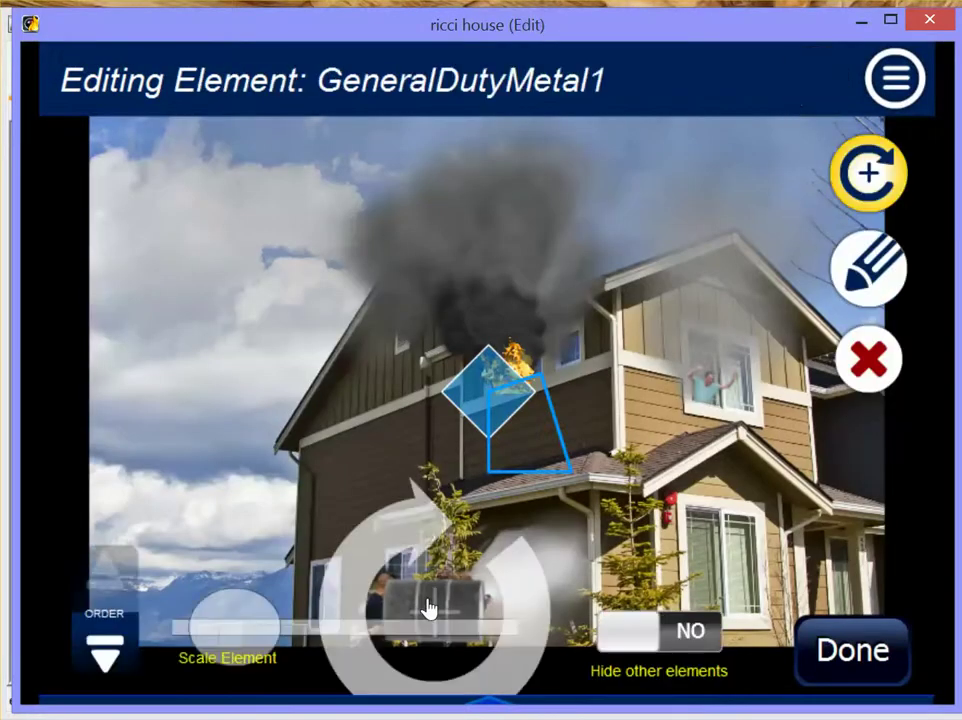
left_click(106, 651)
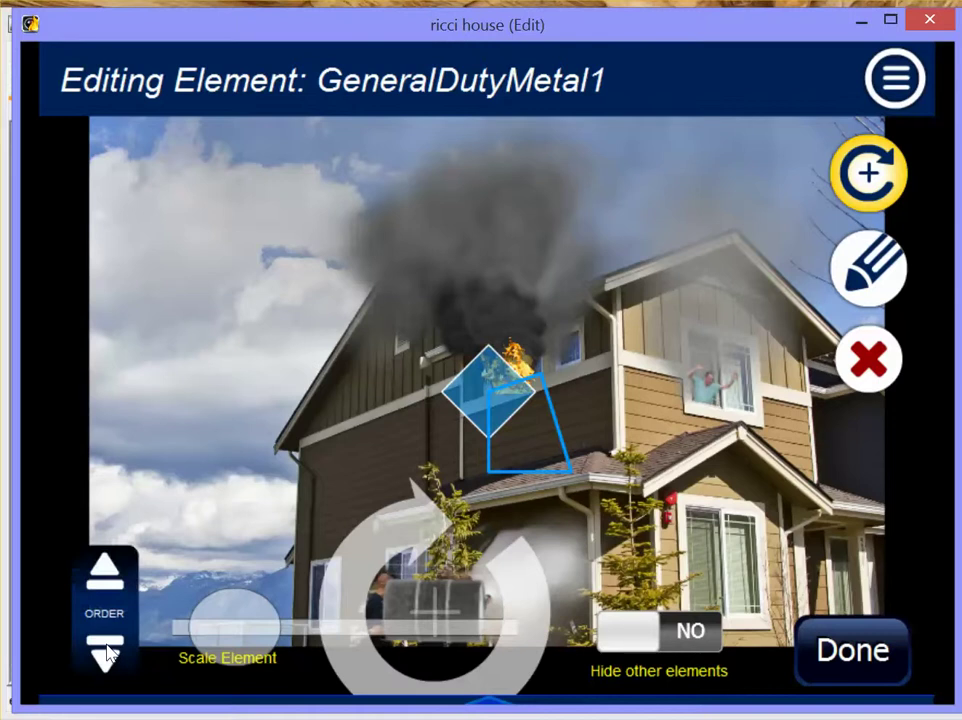
left_click(120, 658)
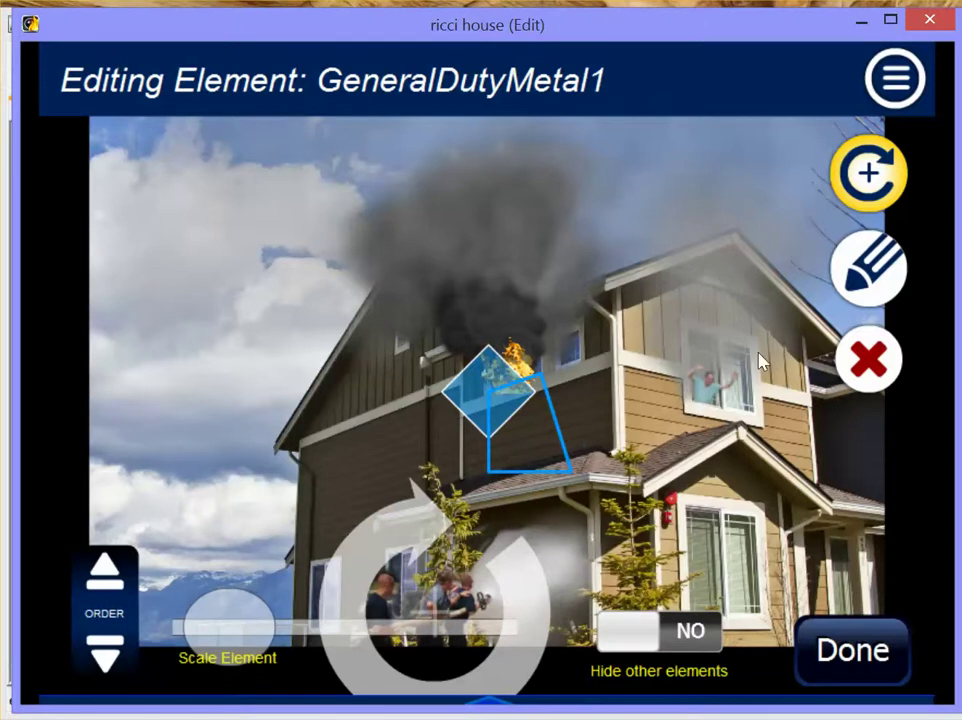
Raise the drum's Tap Target scale to the maximum.
left_click(868, 268)
left_click(617, 424)
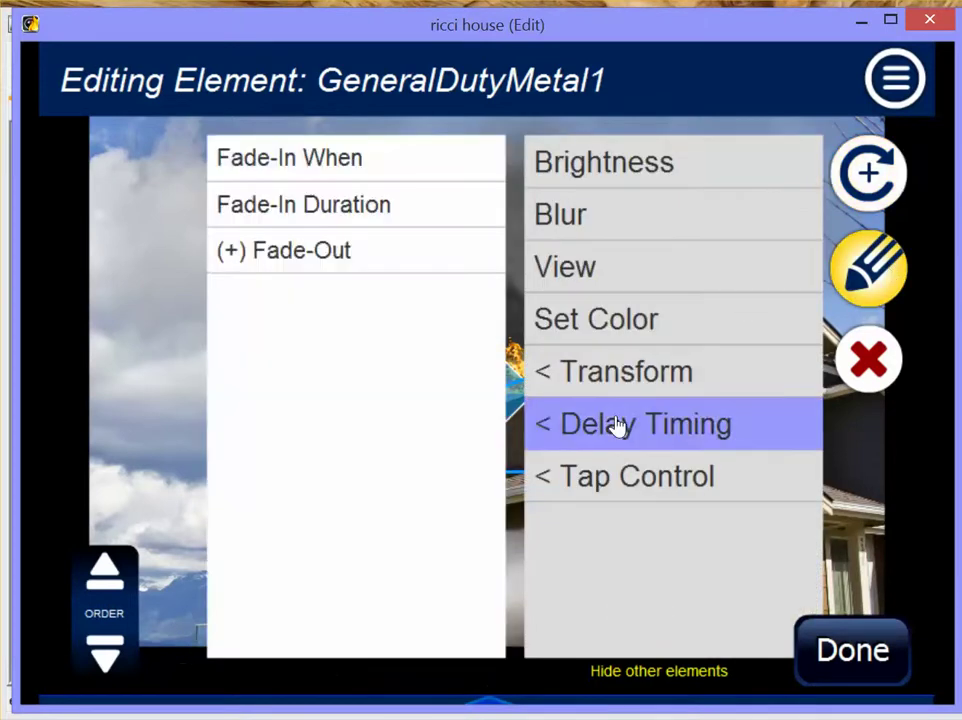
left_click(617, 477)
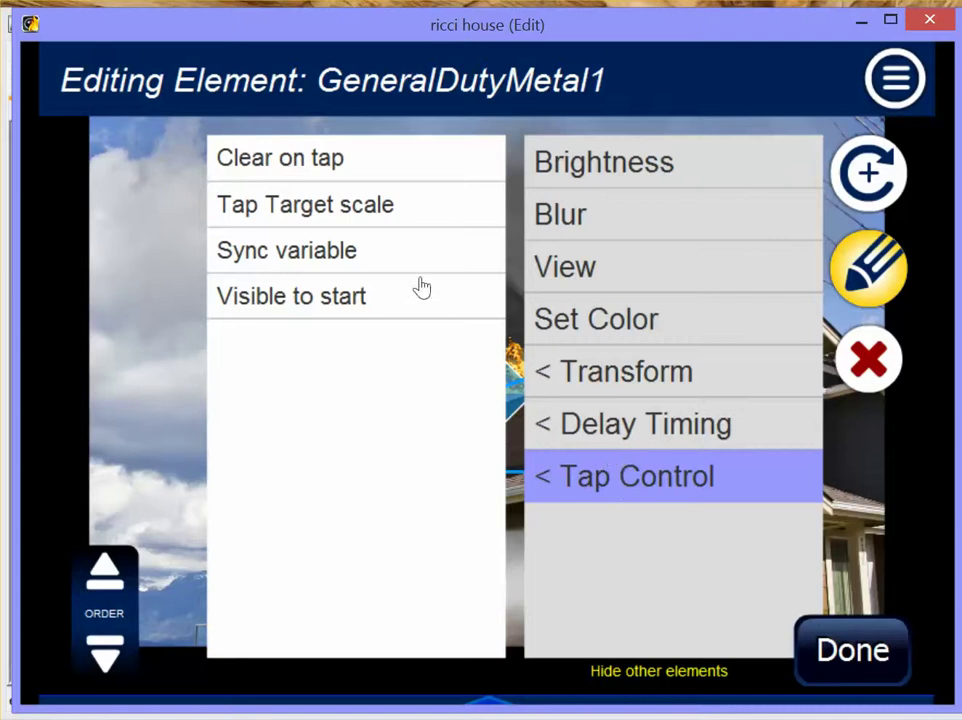
left_click(348, 208)
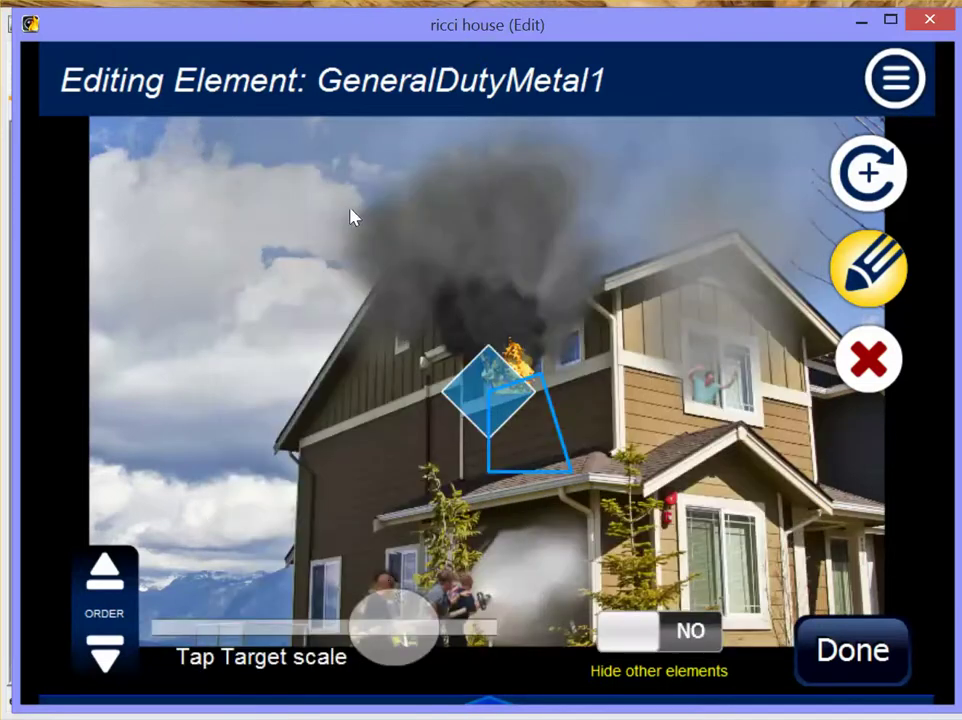
left_click_drag(393, 625, 475, 643)
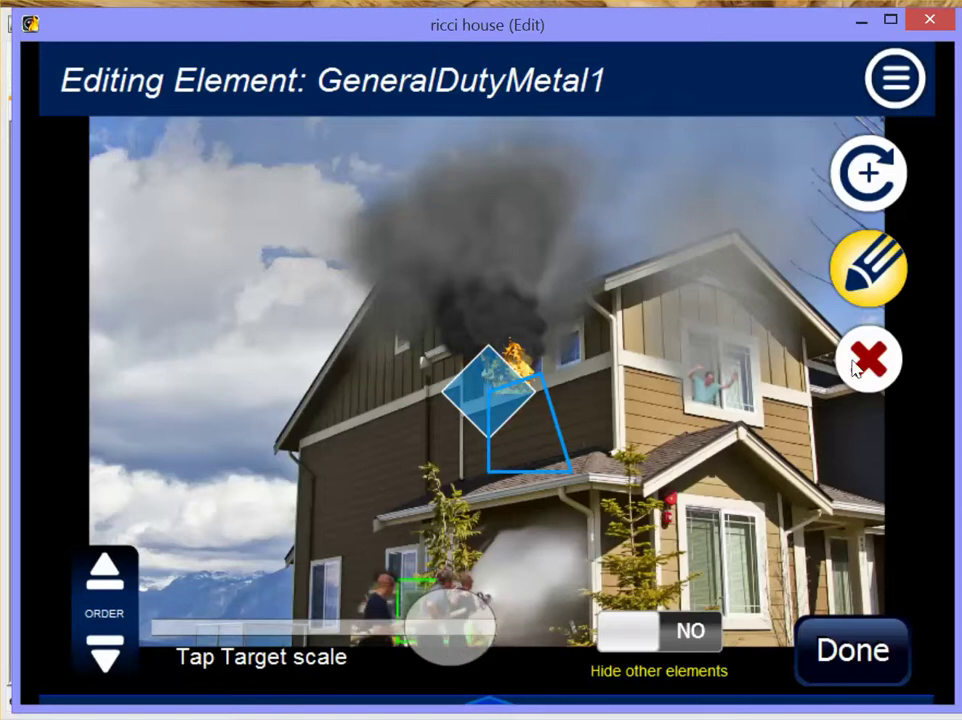
Shift the drum slightly to center it behind the firefighters, and finish editing the ricci house sim.
left_click(868, 178)
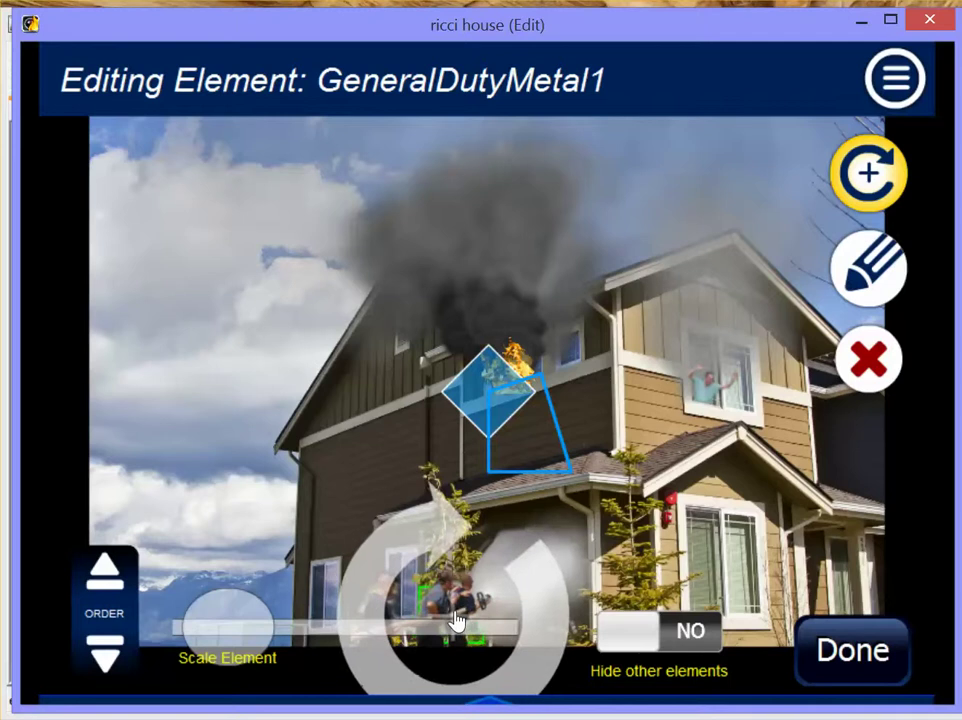
left_click(853, 652)
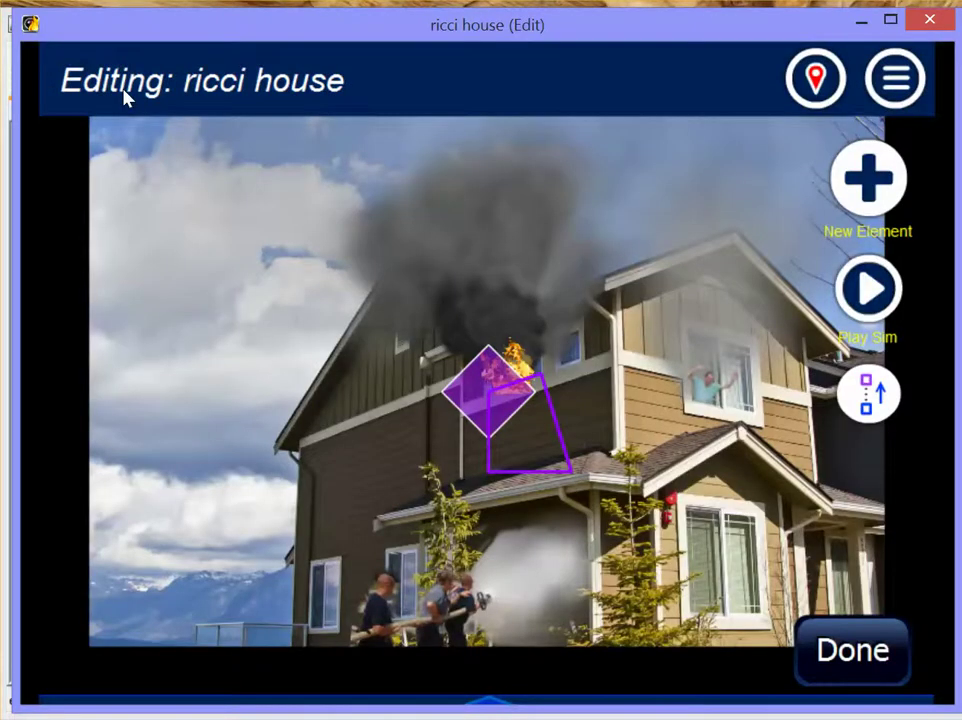
left_click(123, 95)
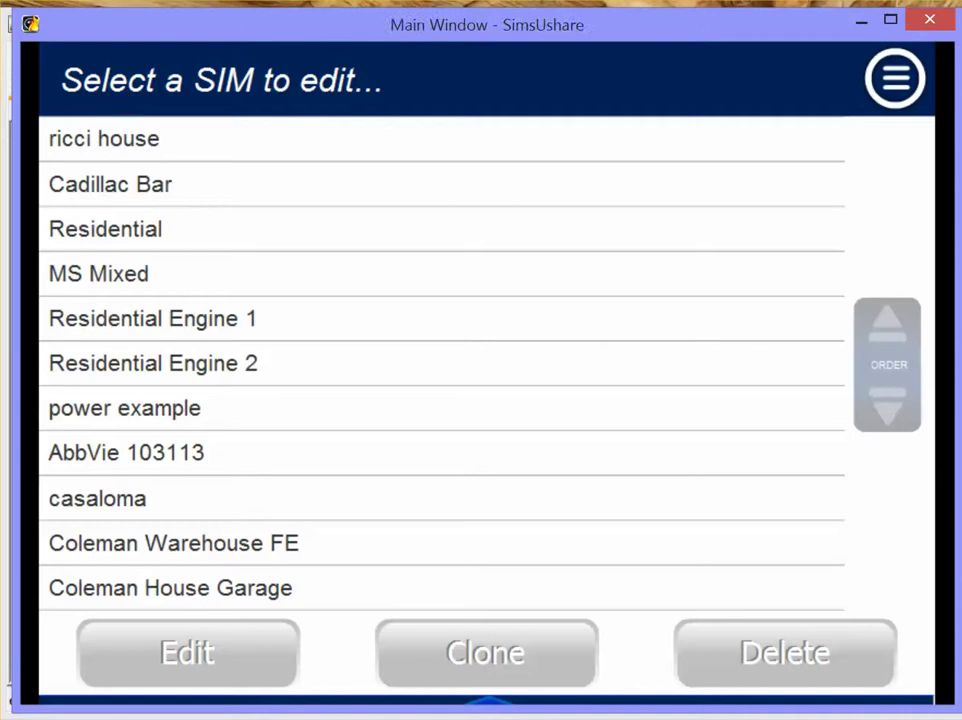
Switch to Notepad++, reload simdef.xml, and copy the GeneralDutyMetal1 element's sync line together with its closing element tag.
key("alt+Tab")
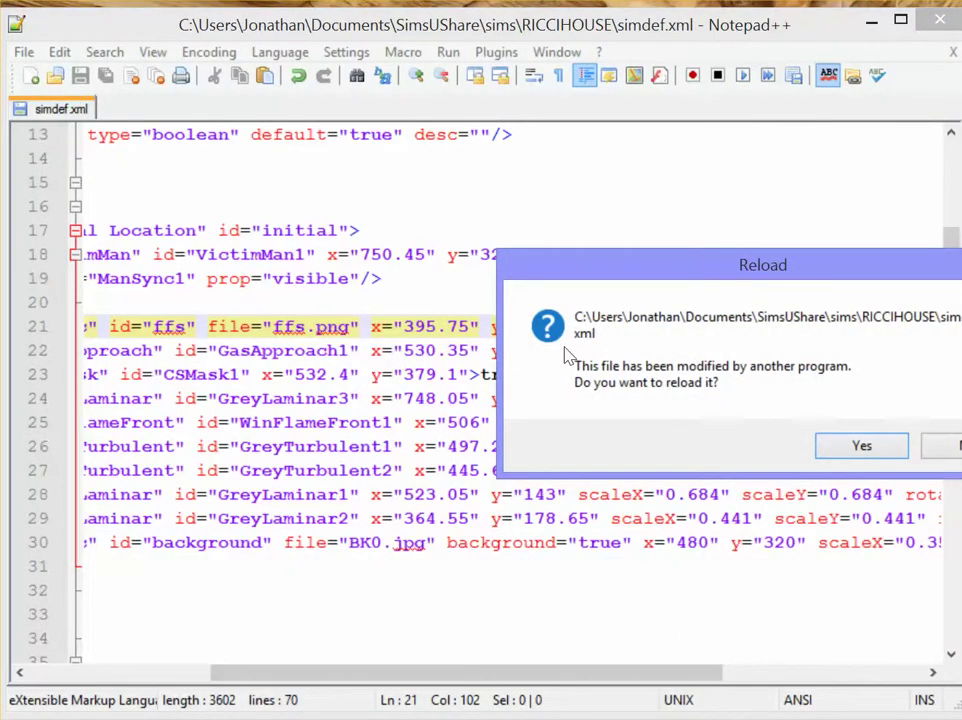
left_click(858, 448)
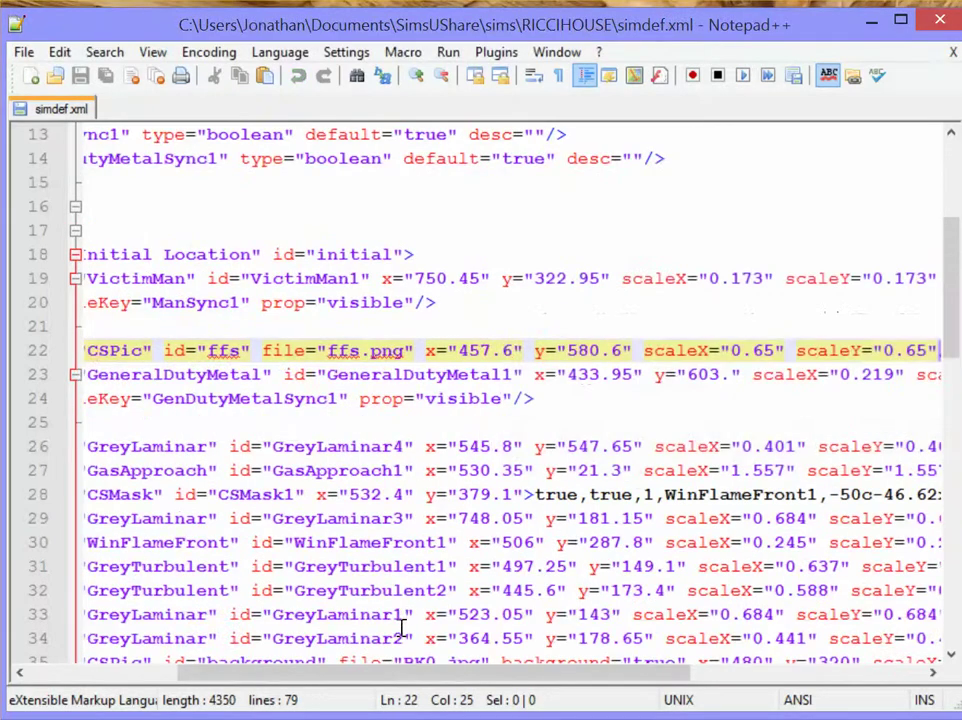
left_click_drag(360, 668, 228, 668)
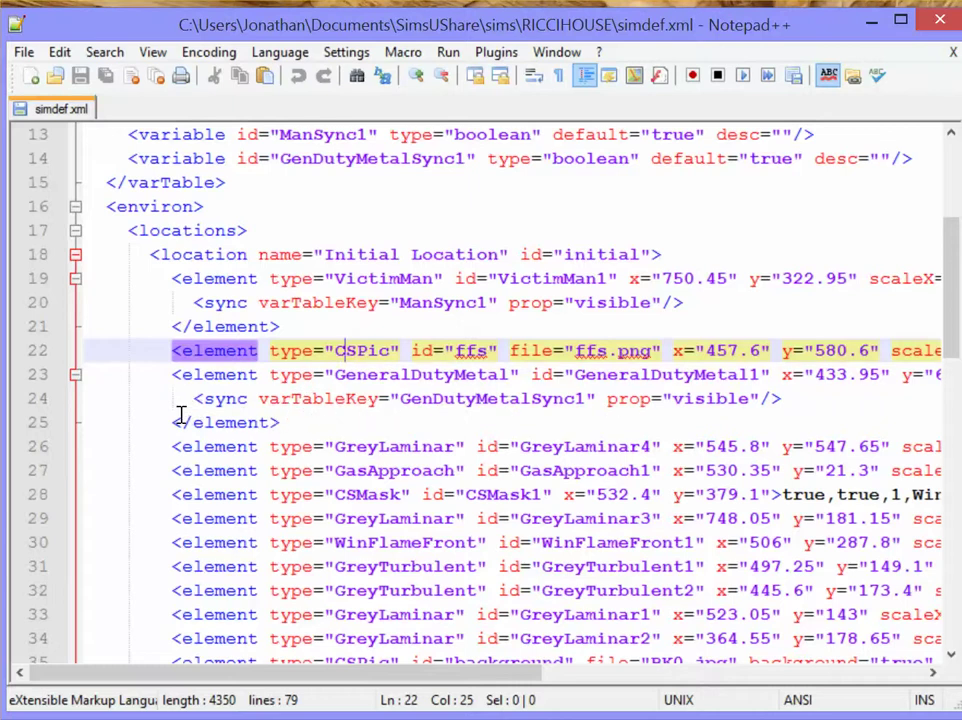
left_click_drag(284, 425, 197, 393)
key("ctrl+c")
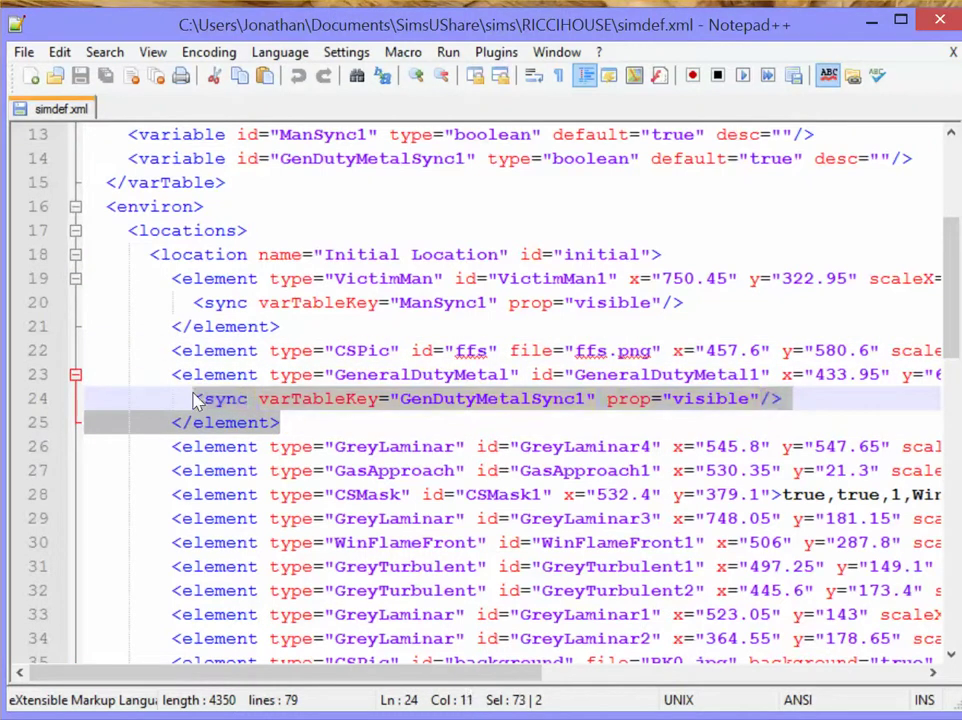
Replace the ffs element's self-closing /> with > and paste the copied GenDutyMetalSync1 sync line and closing tag beneath it.
left_click(449, 352)
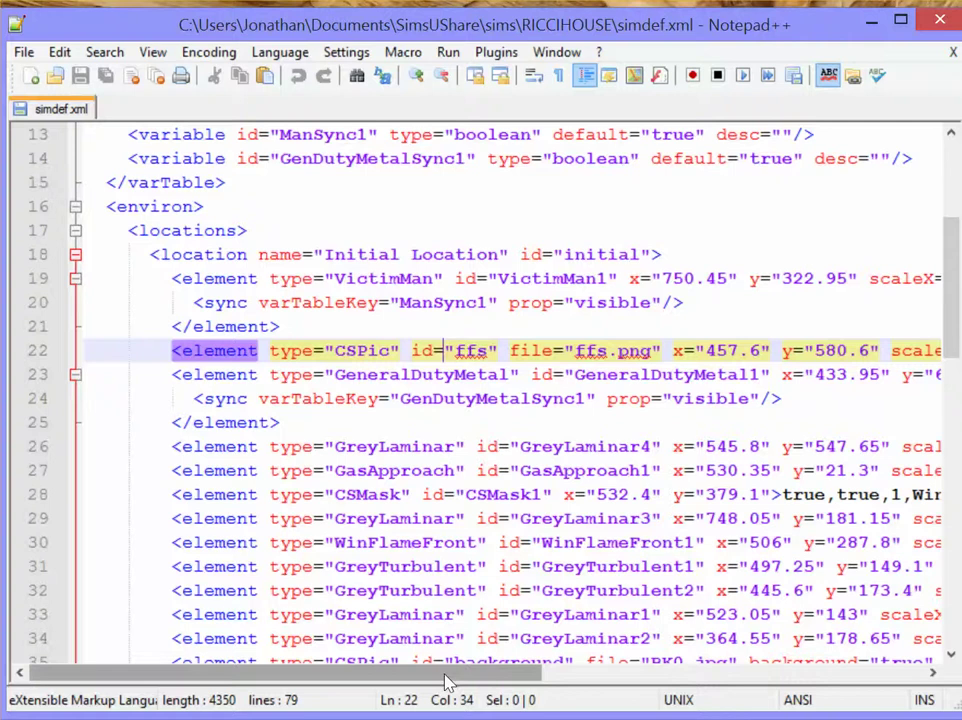
left_click_drag(447, 683, 668, 683)
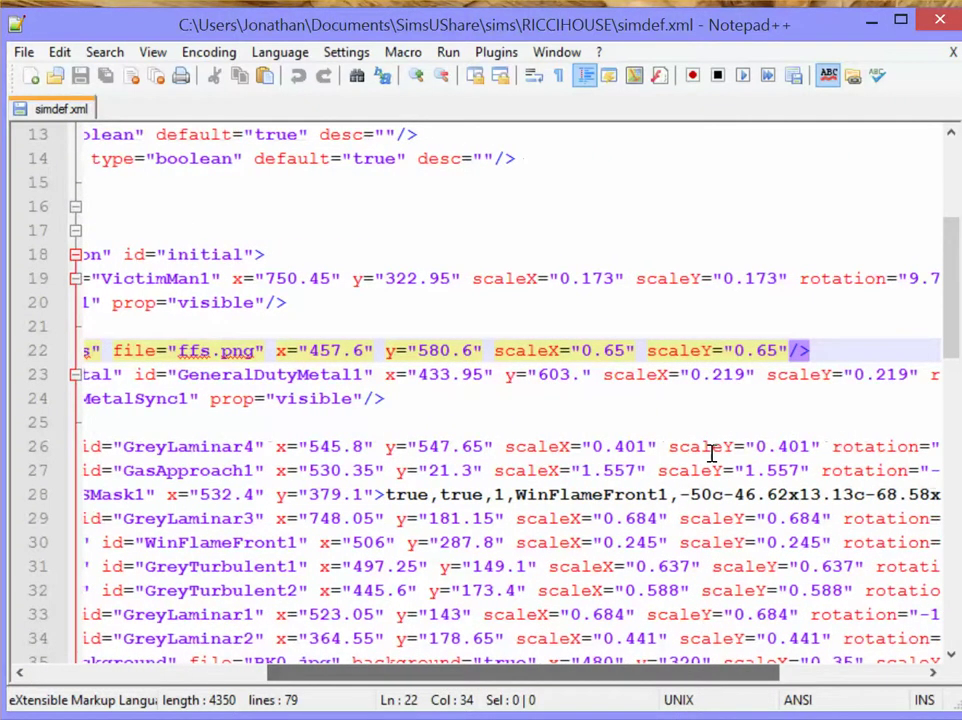
left_click(787, 351)
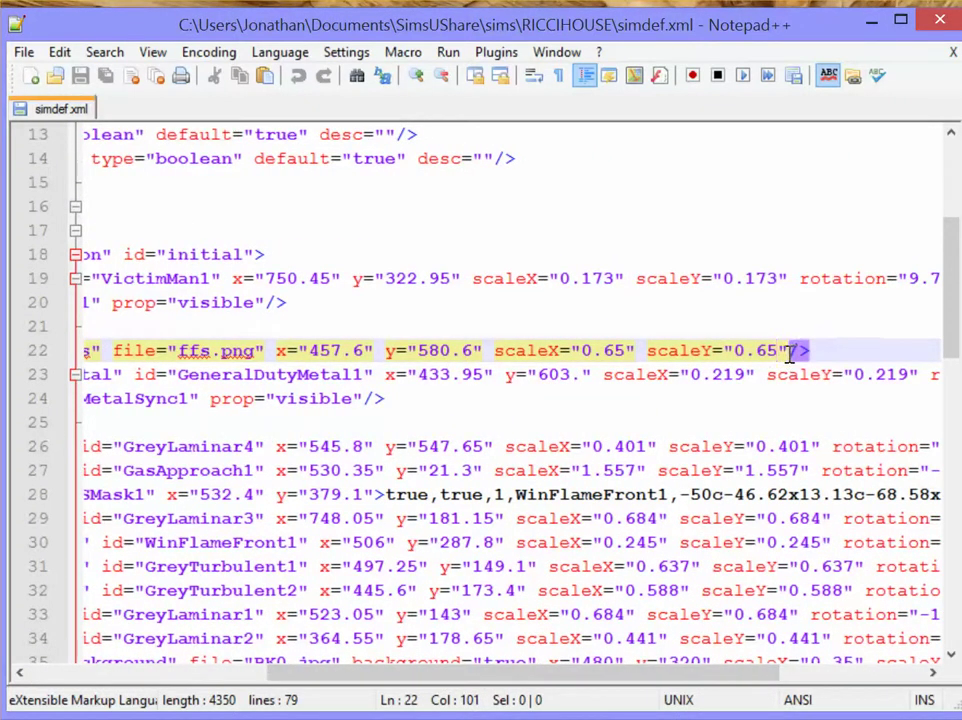
left_click_drag(797, 351, 806, 350)
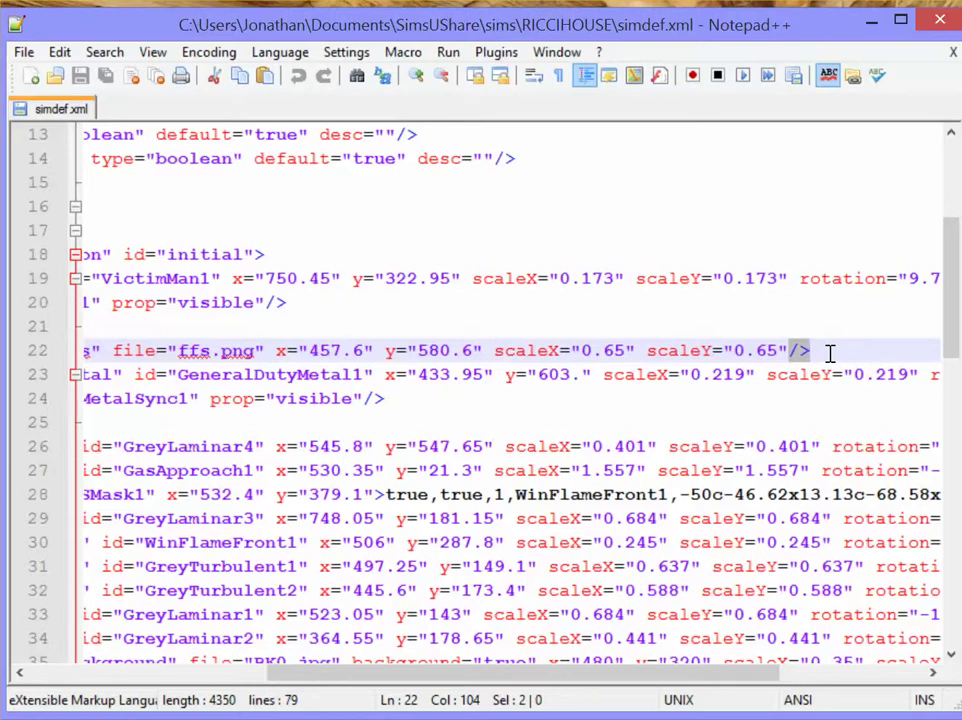
type(">")
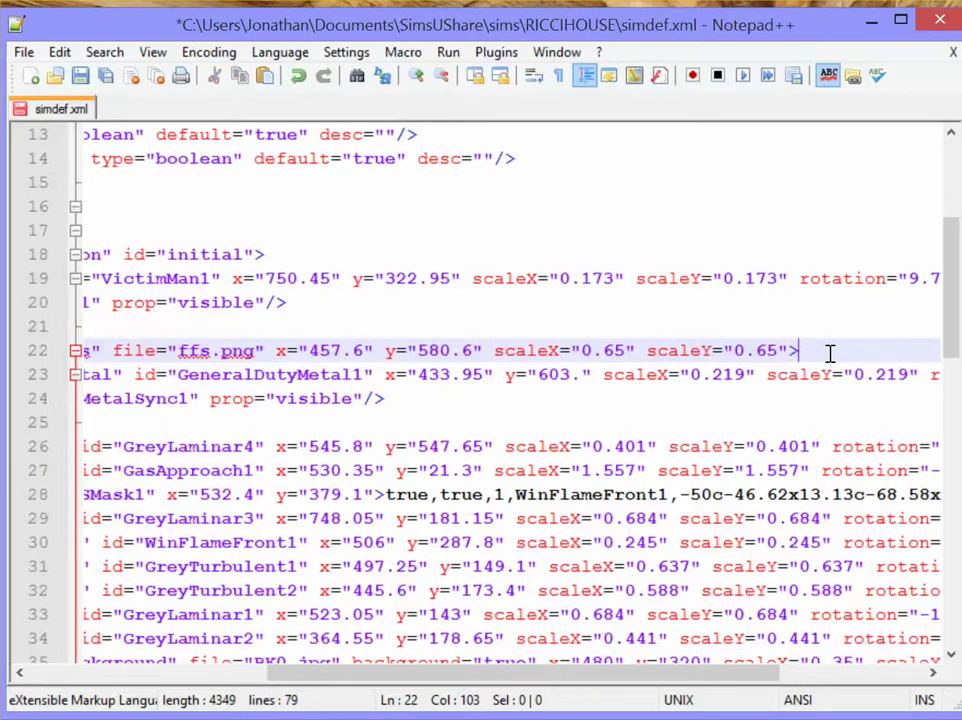
key("Return")
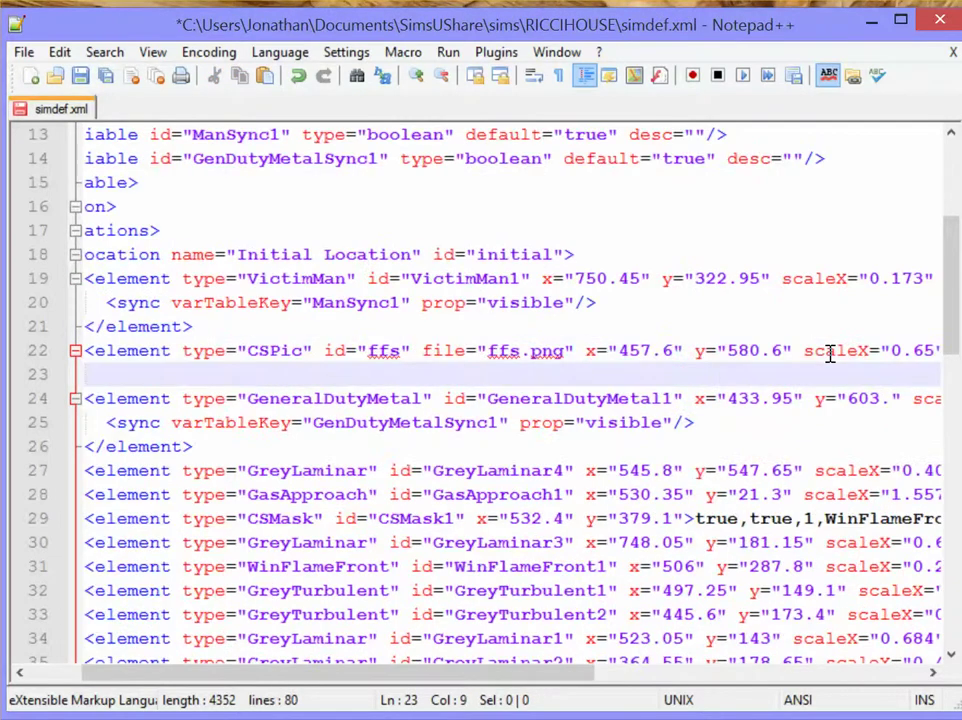
key("ctrl+v")
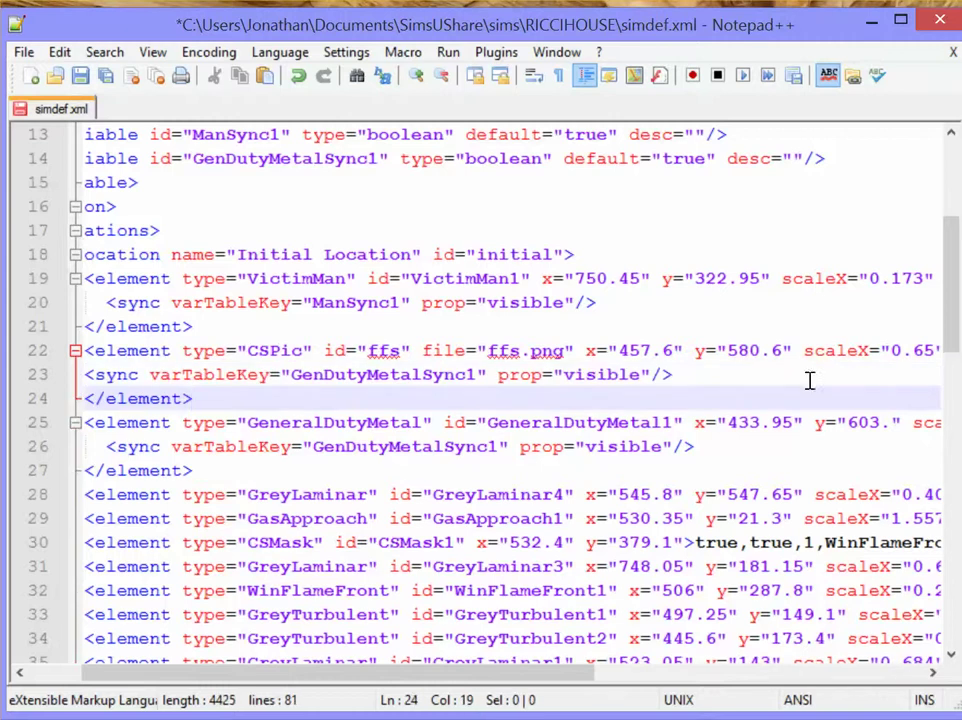
left_click_drag(393, 678, 330, 678)
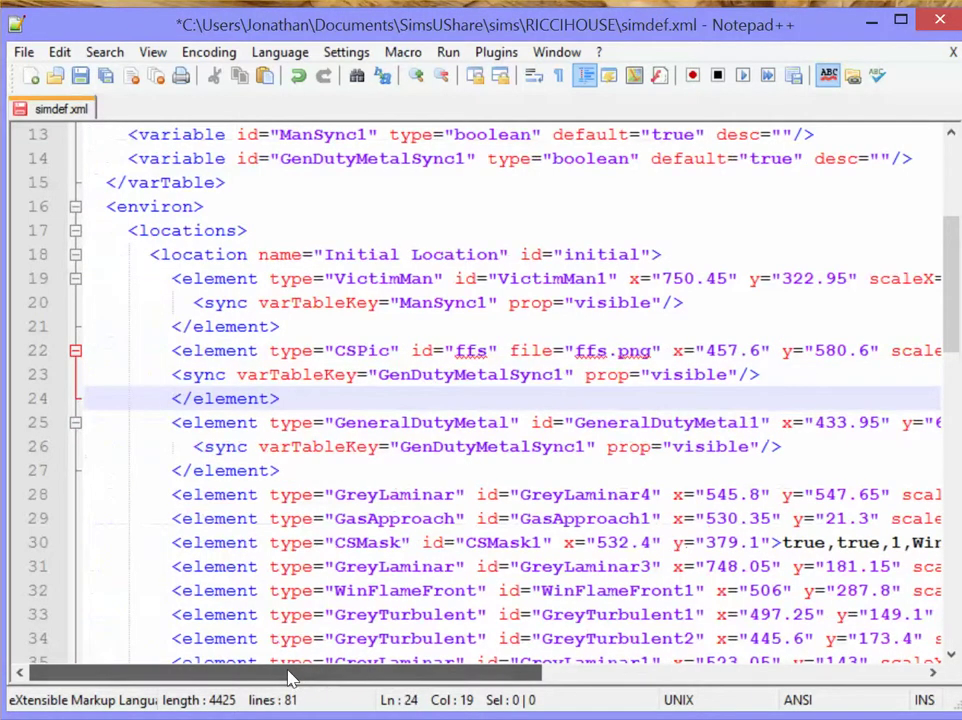
Indent the pasted GenDutyMetalSync1 sync line under the ffs element and save simdef.xml.
left_click(174, 376)
key("Tab")
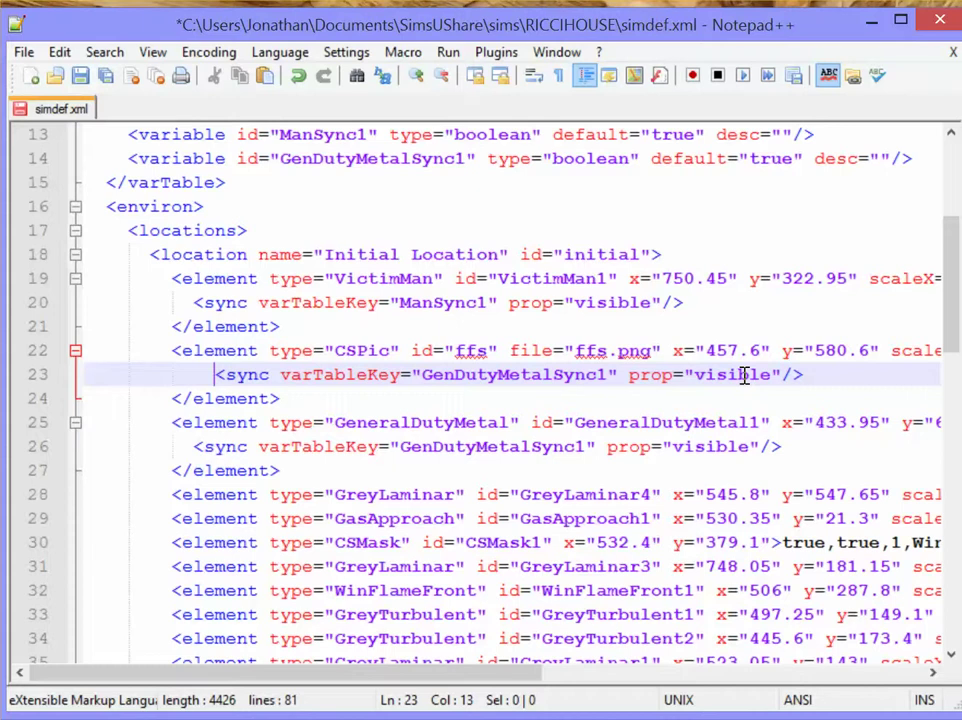
key("ctrl+s")
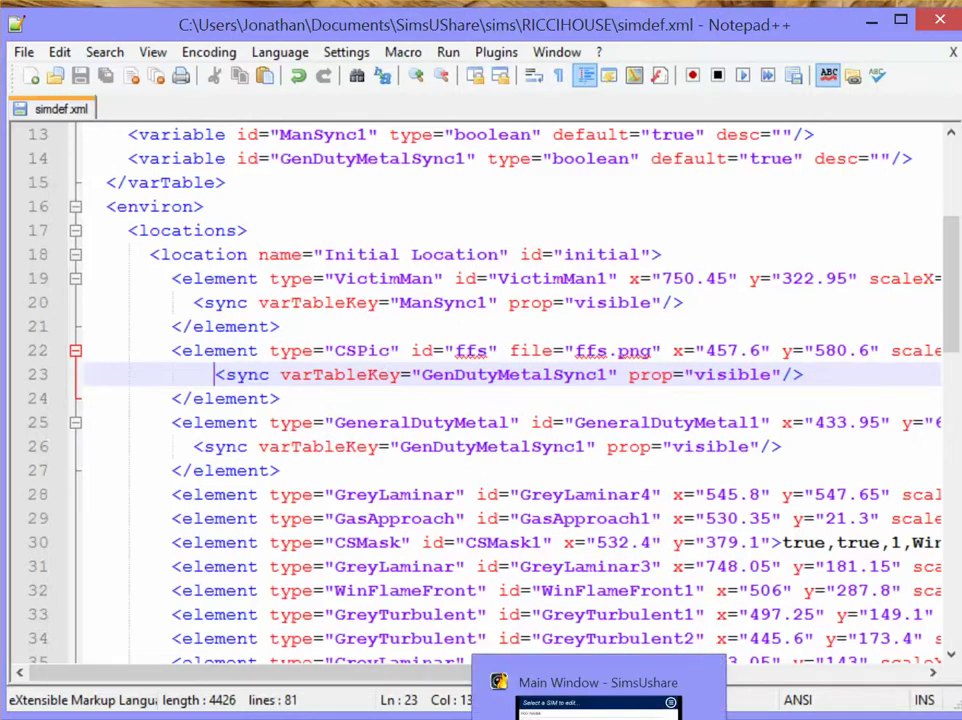
Switch to SimsUshare, play the ricci house sim to test tapping the firefighters, and return to the list of sims.
left_click(598, 705)
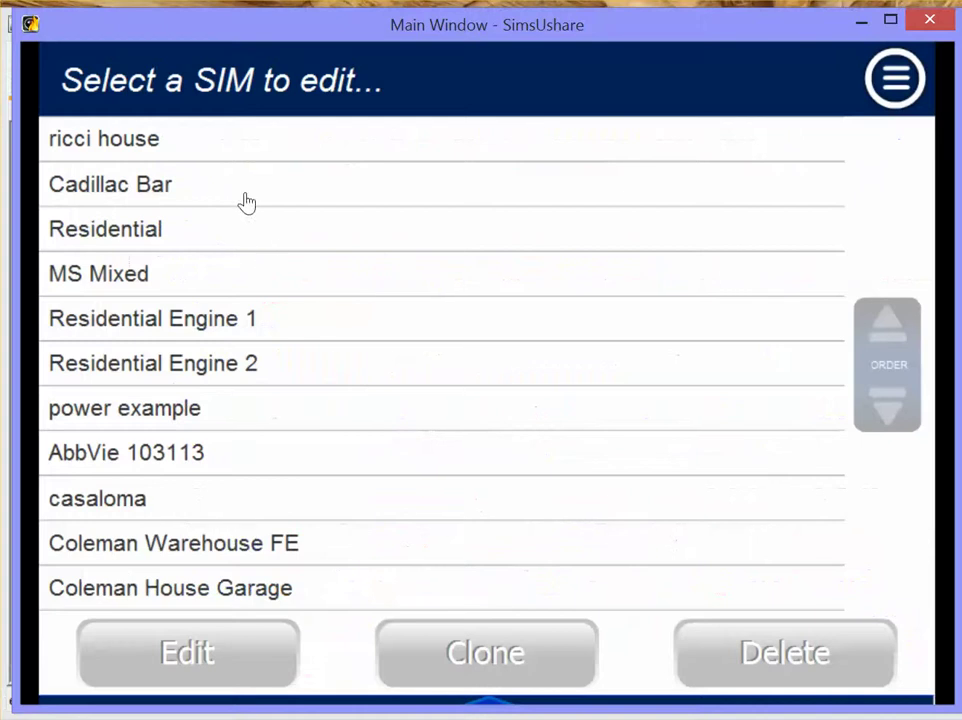
left_click(148, 146)
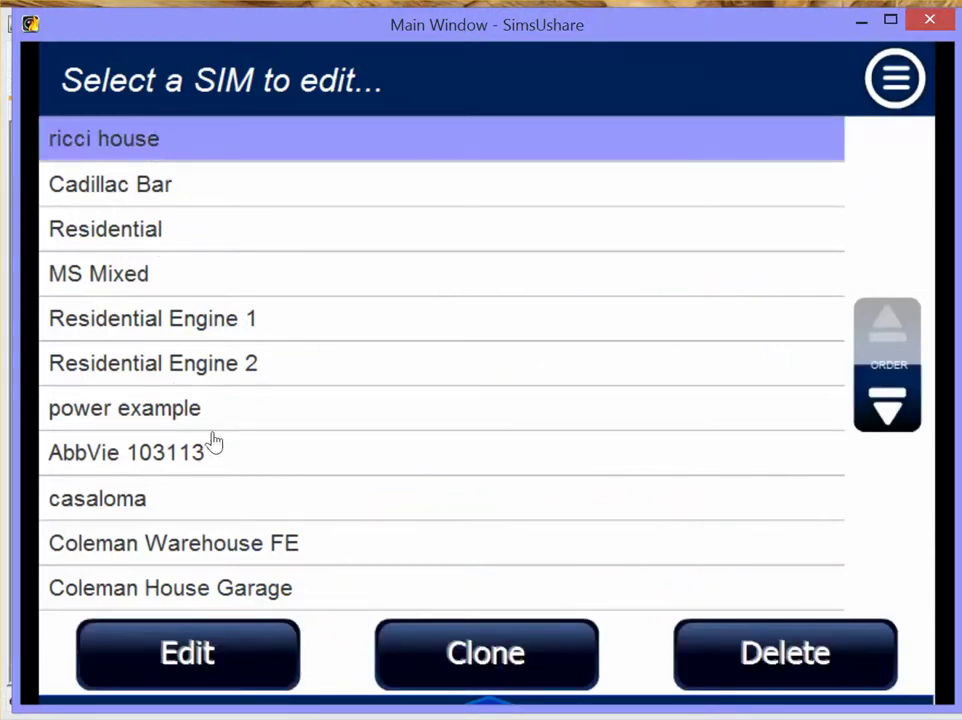
left_click(248, 643)
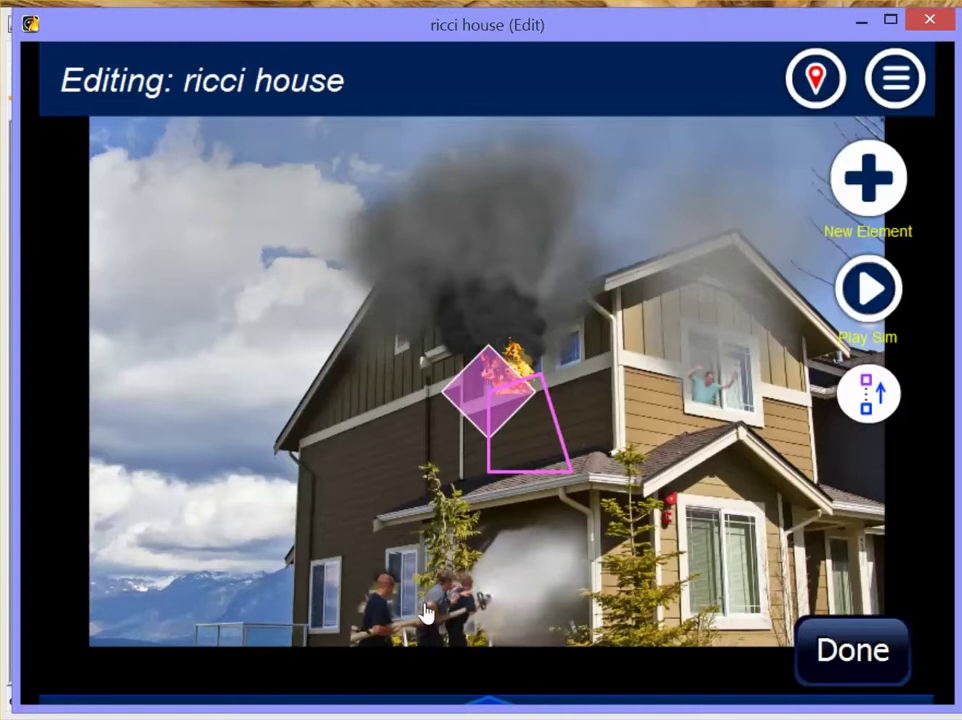
left_click(874, 293)
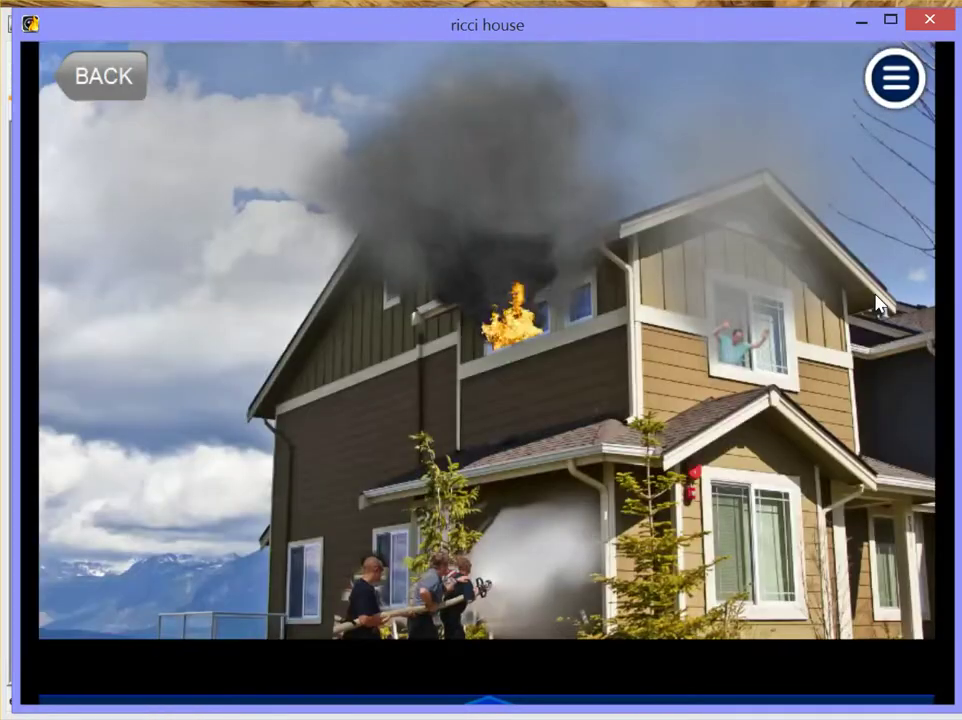
left_click(440, 612)
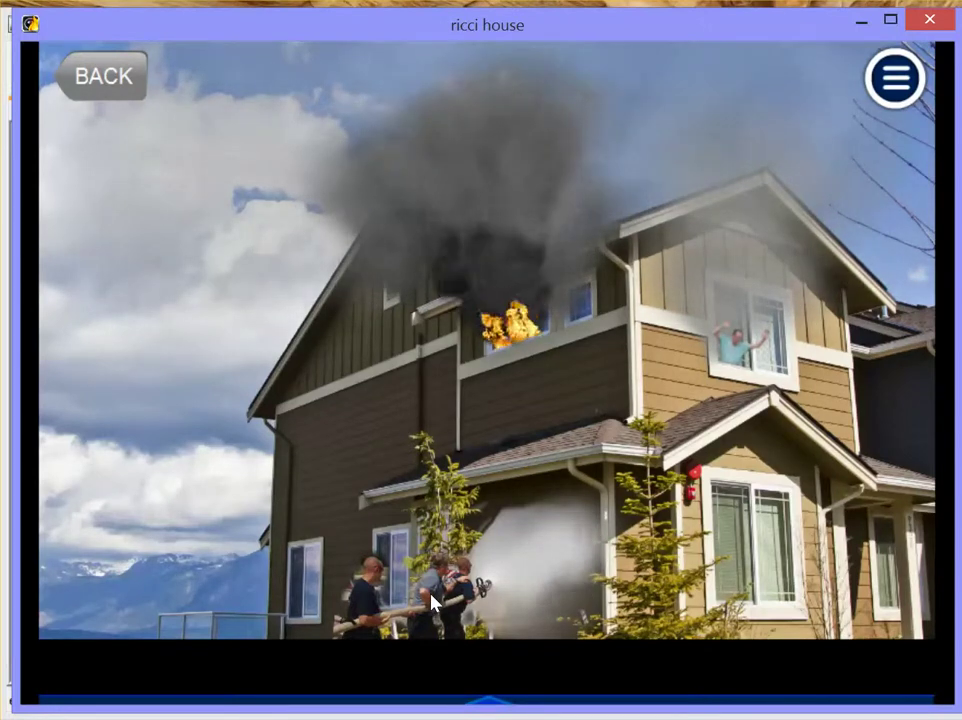
left_click(99, 79)
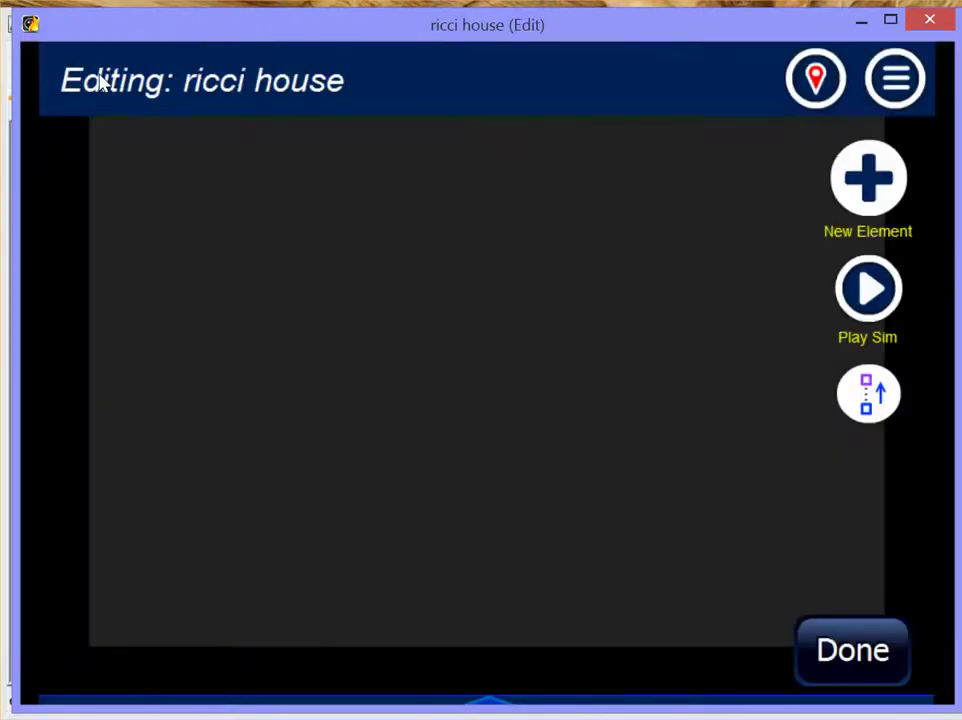
left_click(100, 81)
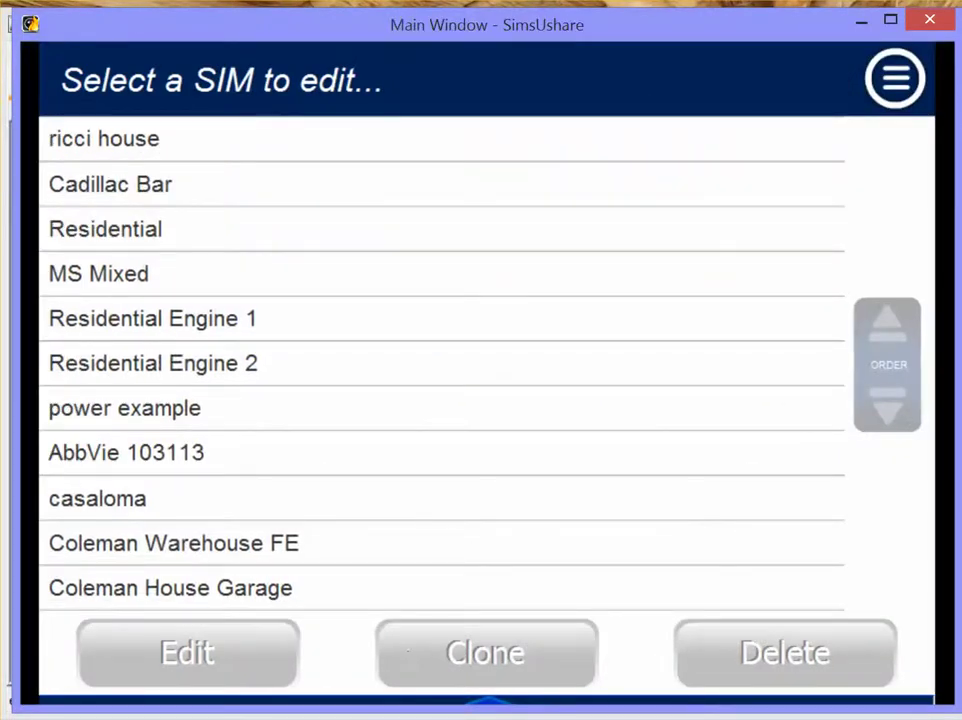
Switch to Notepad++ and copy the GeneralDutyMetal1 element's sync line together with its closing element tag.
key("alt+Tab")
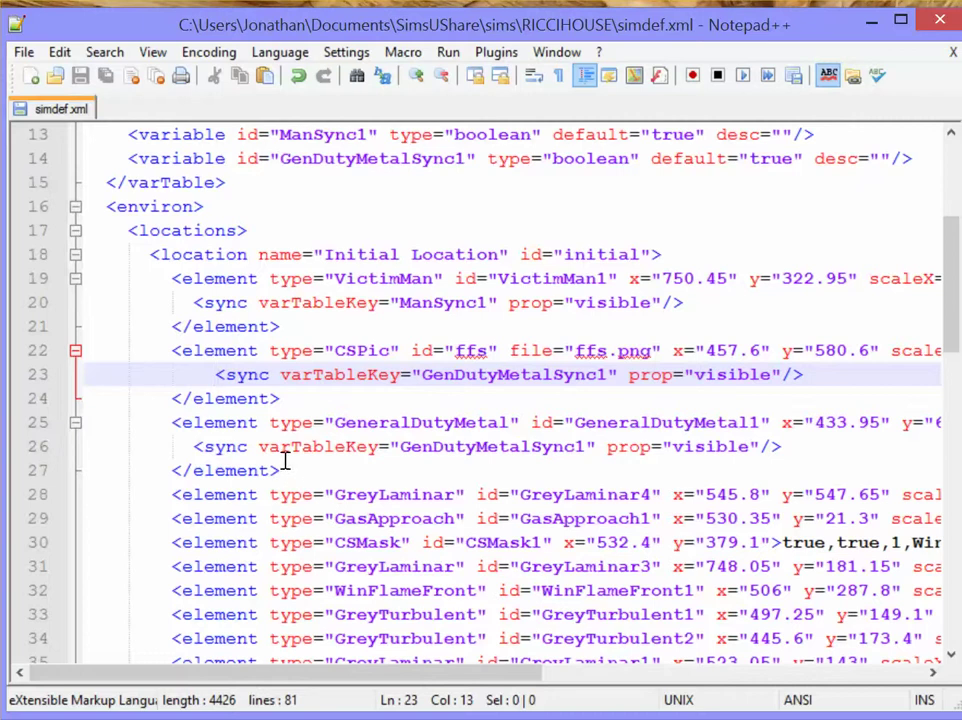
left_click_drag(286, 466, 192, 437)
key("ctrl+c")
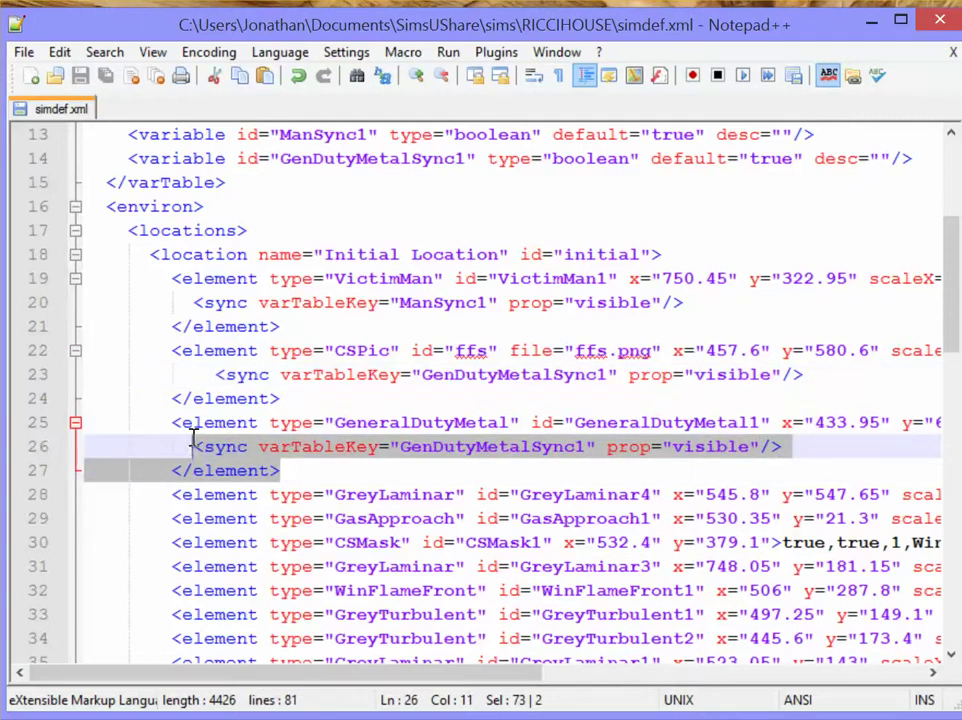
Replace the GreyLaminar4 element's self-closing /> with > and paste the copied GenDutyMetalSync1 sync line and closing tag beneath it.
left_click(331, 495)
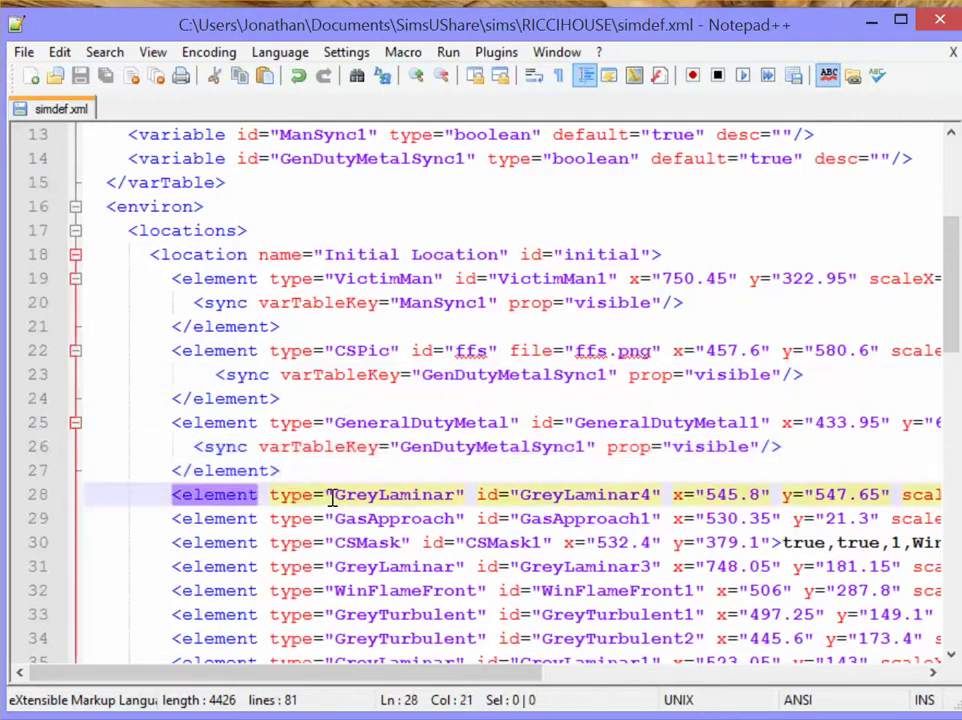
key("End")
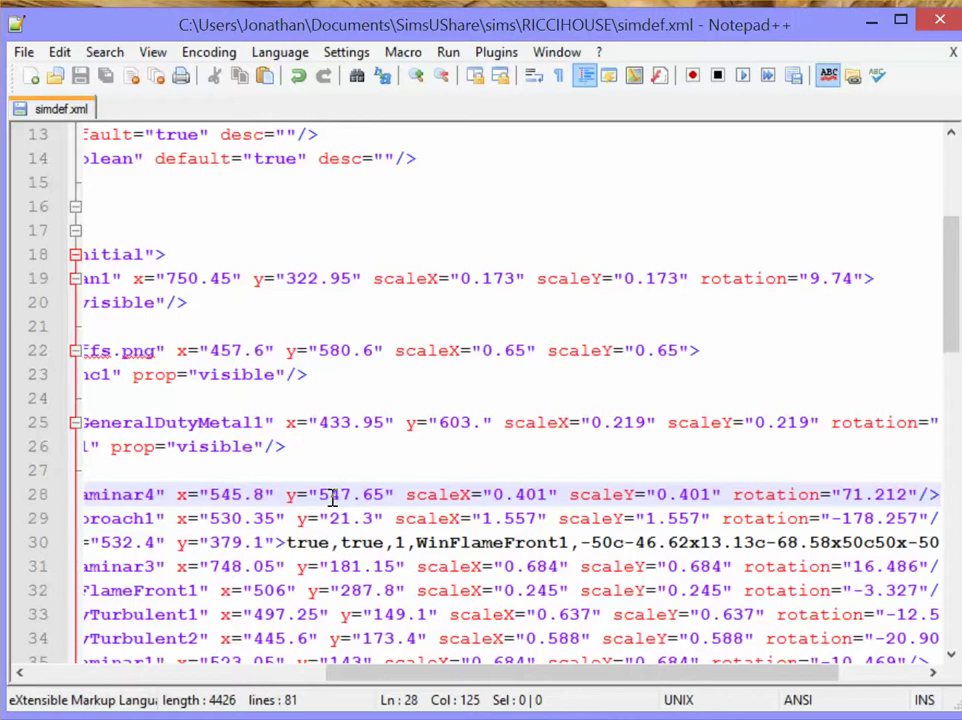
key("BackSpace")
key("BackSpace")
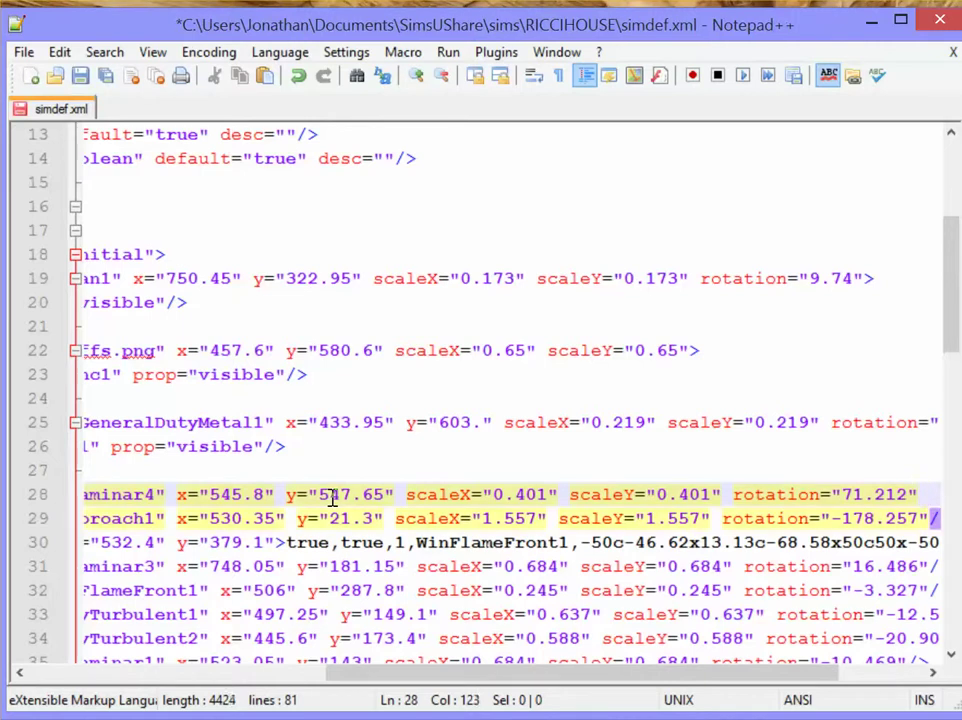
type(">")
key("Return")
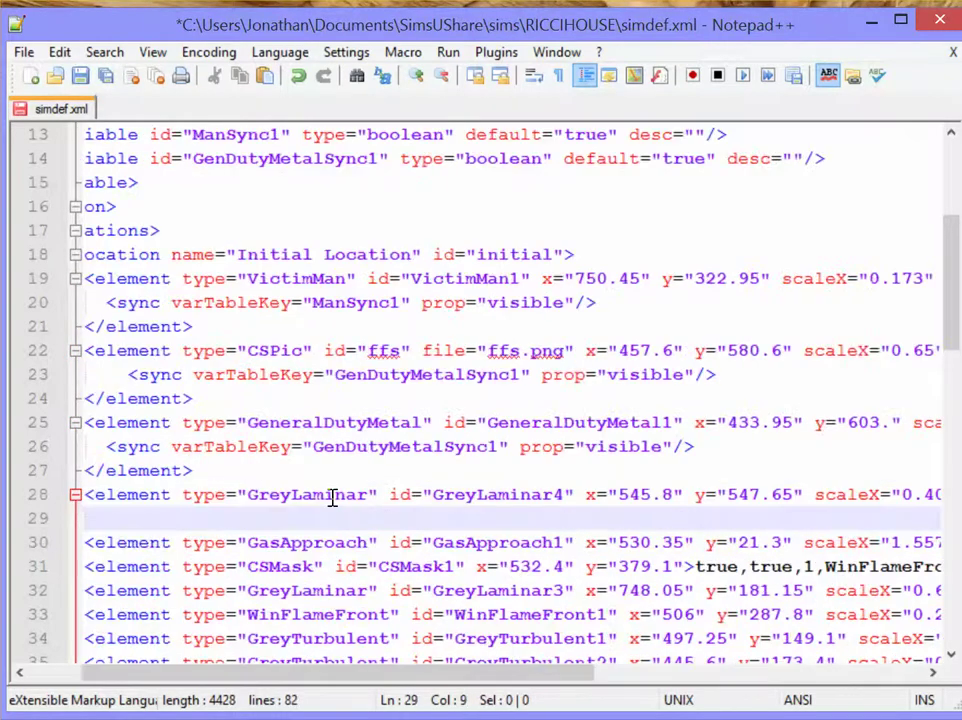
key("ctrl+v")
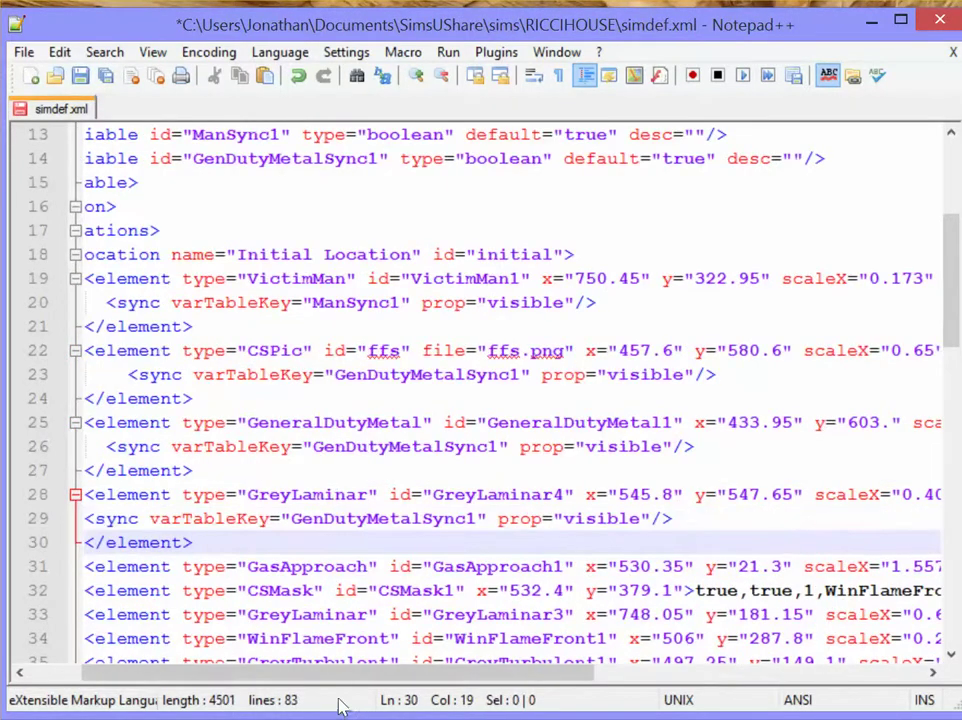
Indent the new sync line under the GreyLaminar4 element and save simdef.xml.
left_click_drag(333, 682, 285, 682)
left_click(170, 518)
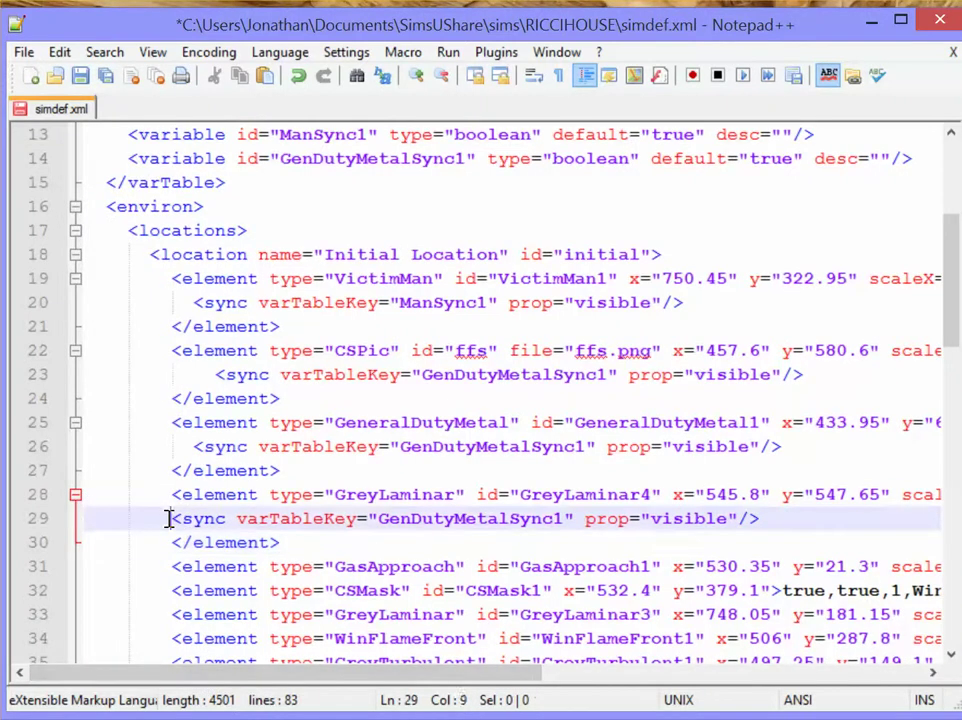
key("Tab")
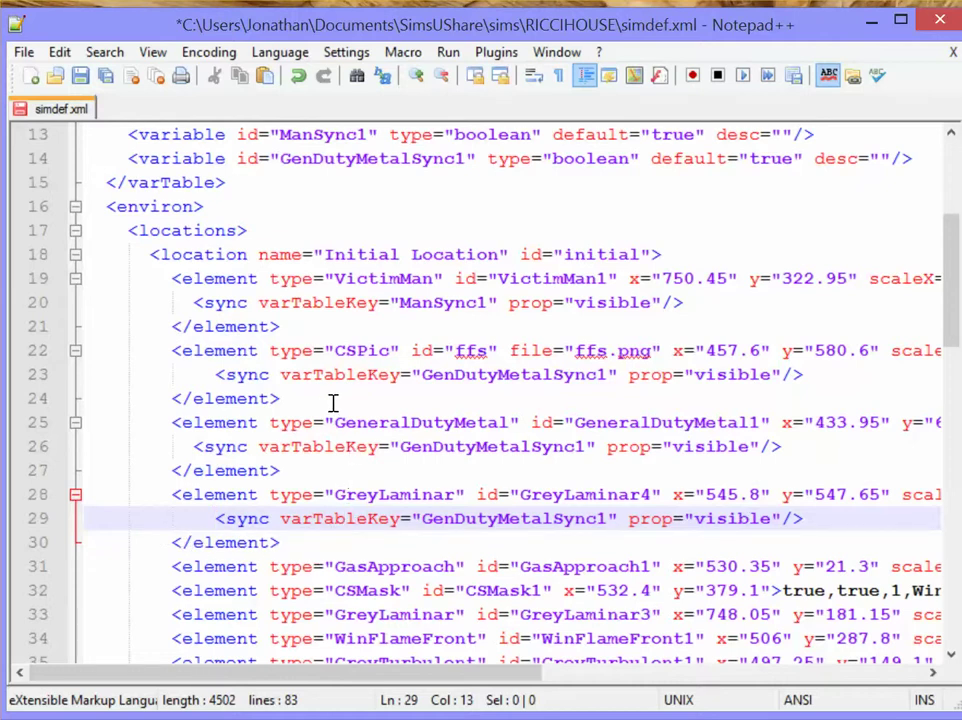
key("ctrl+s")
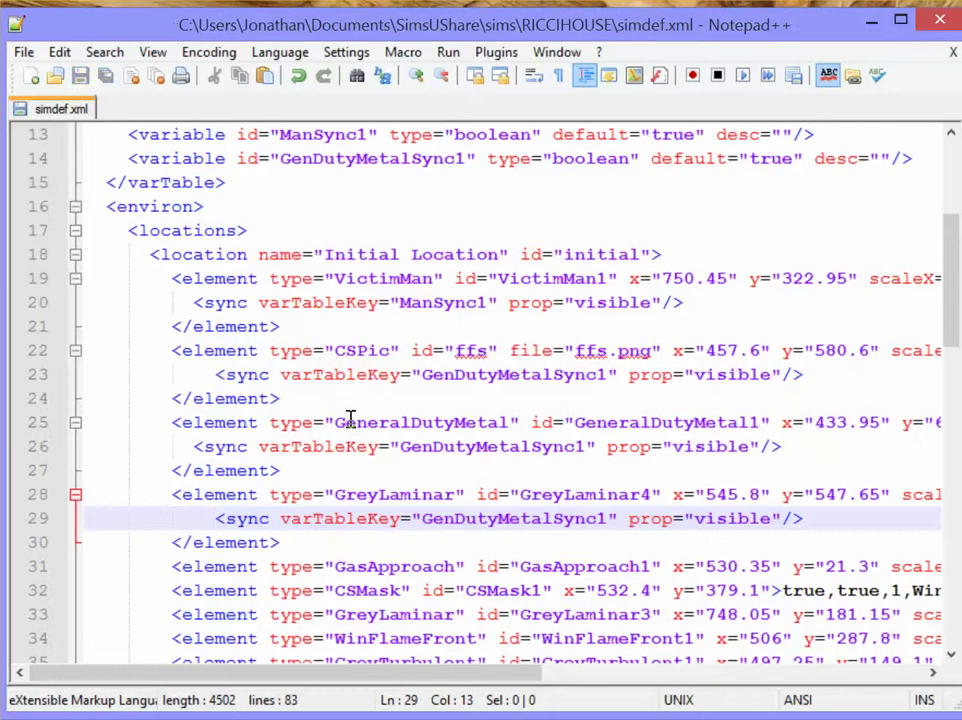
Switch to SimsUshare, play the ricci house sim from its editor, and tap the firefighters to test toggling them together with the smoke spray.
key("alt+Tab")
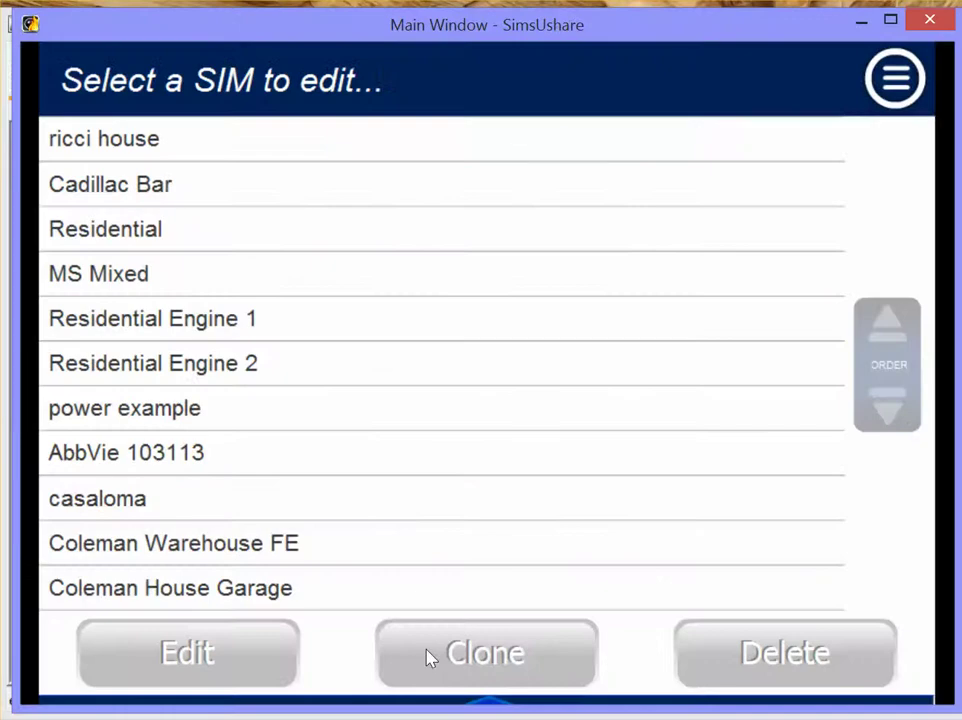
left_click(129, 155)
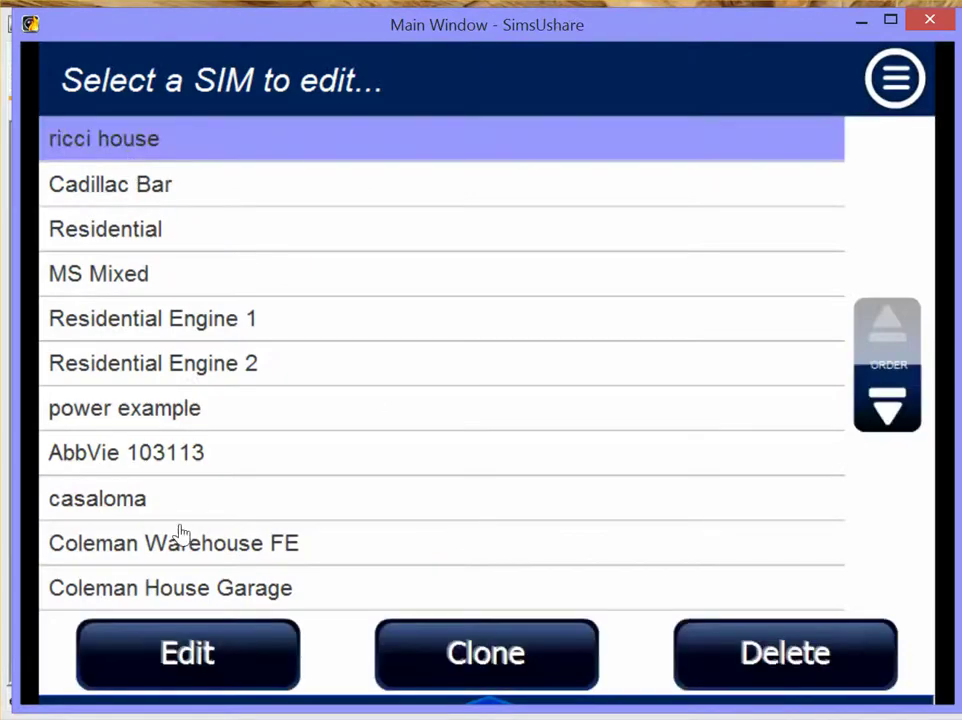
left_click(203, 656)
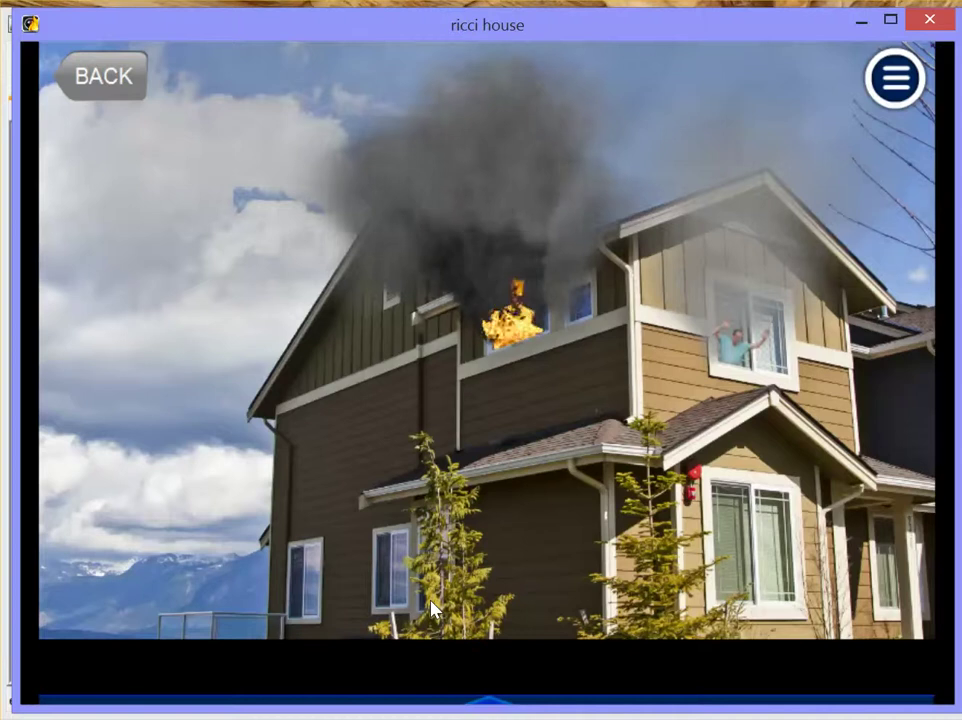
left_click(438, 605)
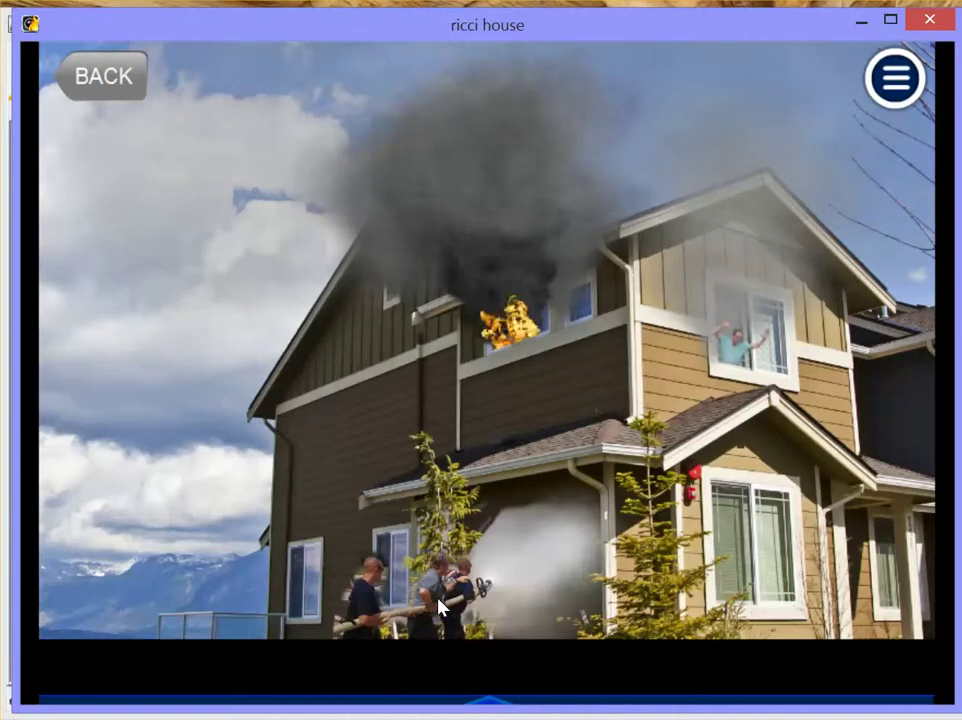